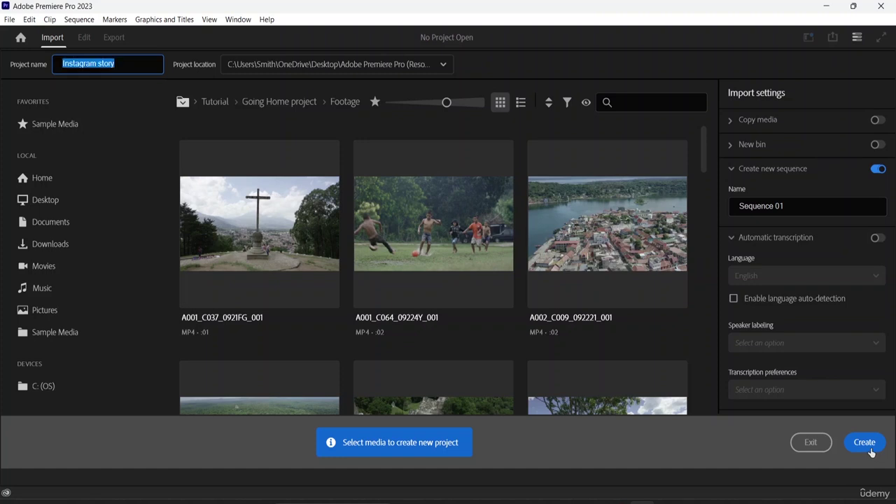
# Step: Create the project named Instagram story
pyautogui.click(867, 452)
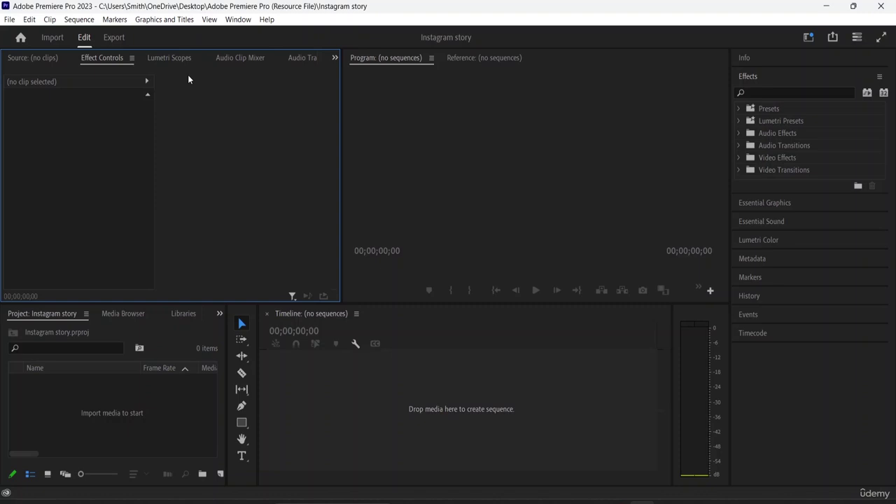
pyautogui.hotkey('ctrl', 'n')
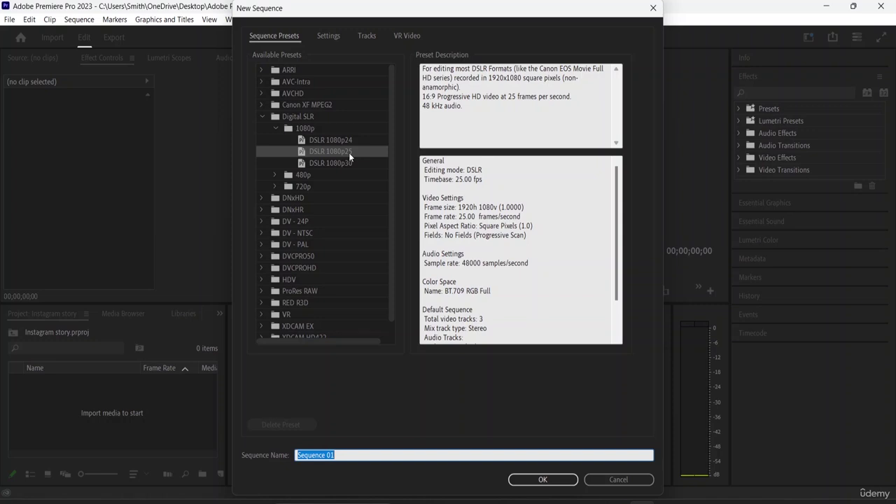
pyautogui.click(335, 38)
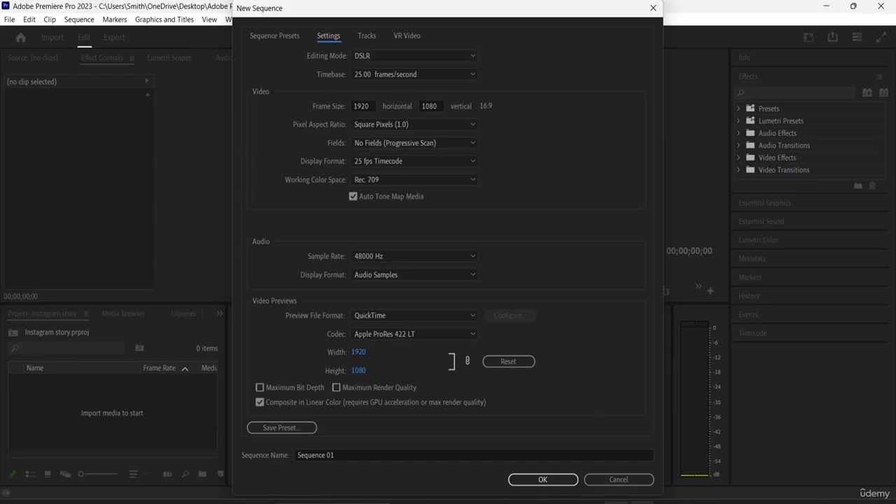
pyautogui.click(621, 481)
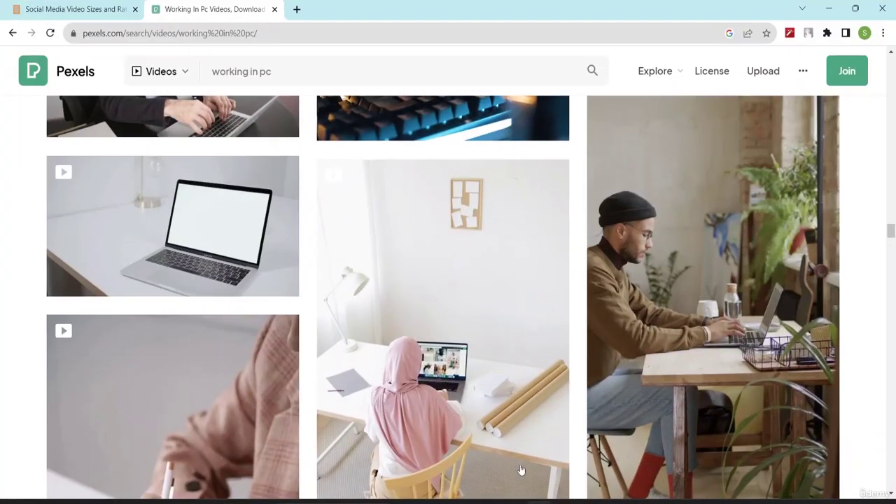
# Step: Switch to the browser's Social Media Video Sizes and Ratios article and examine the pixel dimensions given for each aspect ratio
pyautogui.click(45, 5)
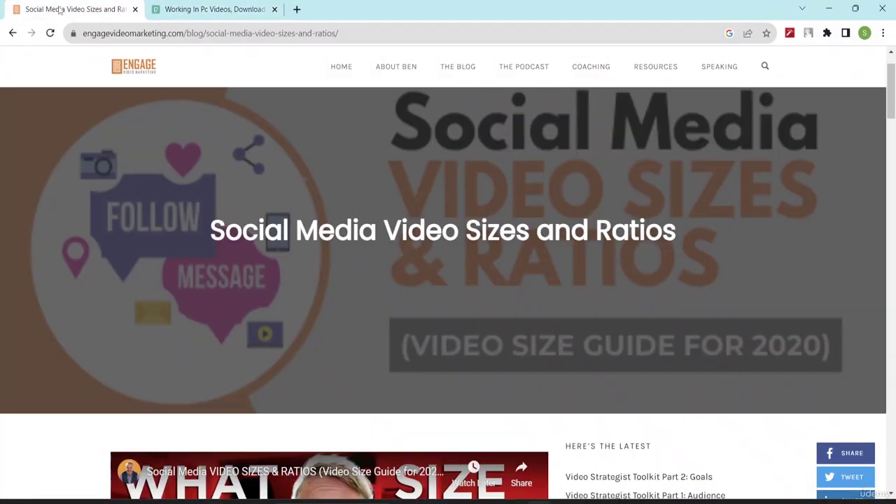
pyautogui.scroll(-2, 353, 204)
pyautogui.scroll(-12, 353, 203)
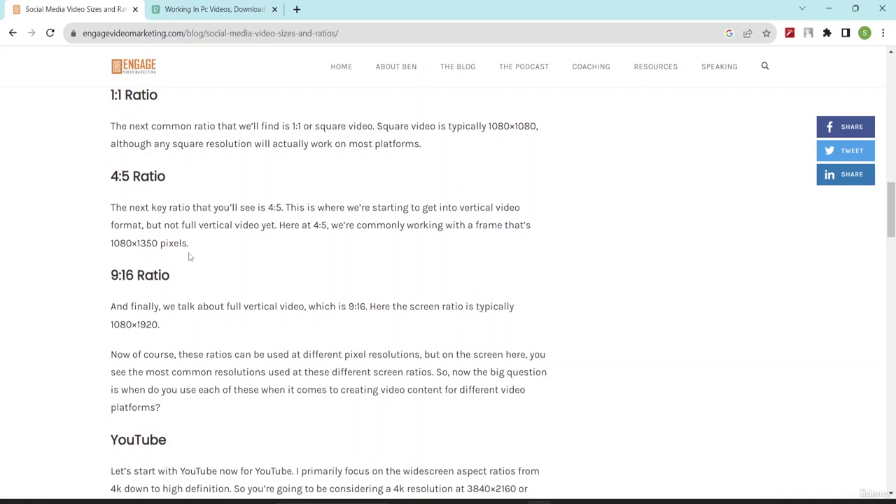
pyautogui.scroll(-1, 190, 256)
pyautogui.scroll(2, 191, 250)
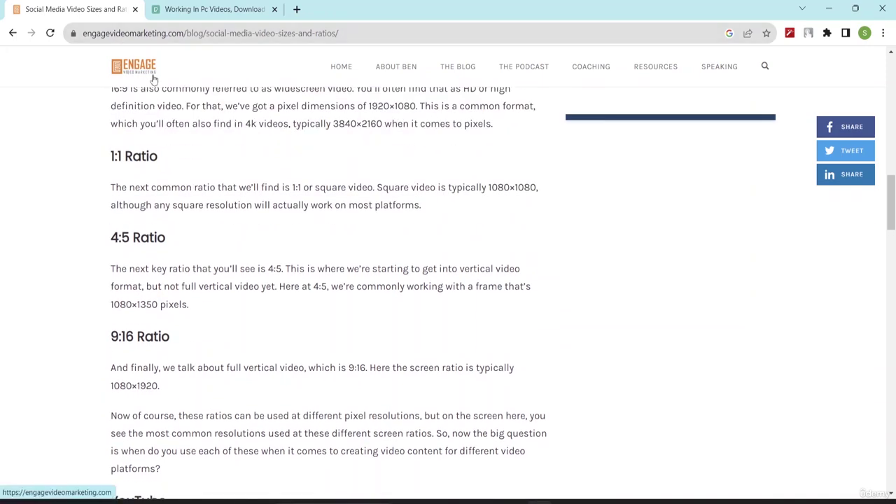
pyautogui.scroll(10, 363, 164)
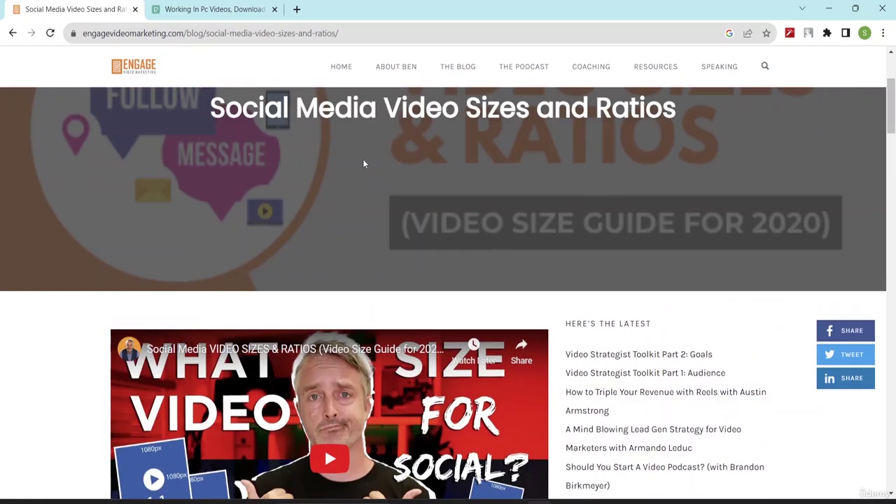
pyautogui.scroll(3, 362, 163)
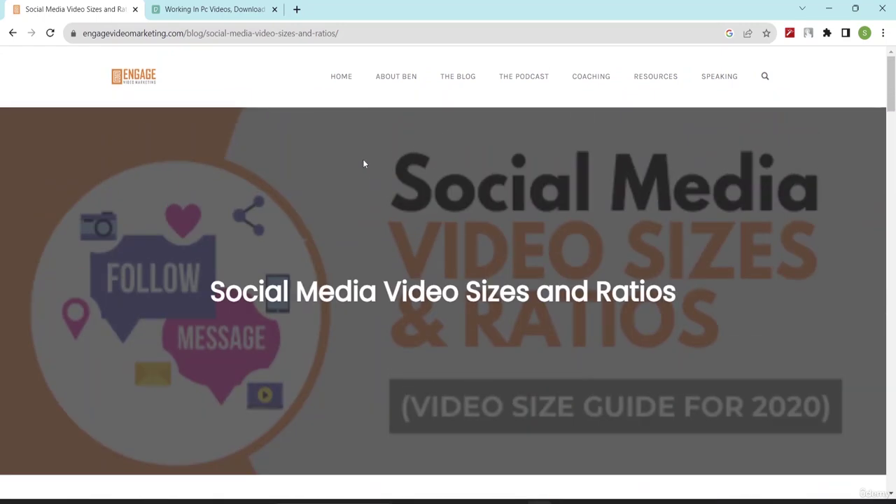
pyautogui.scroll(-7, 362, 164)
pyautogui.scroll(-4, 355, 170)
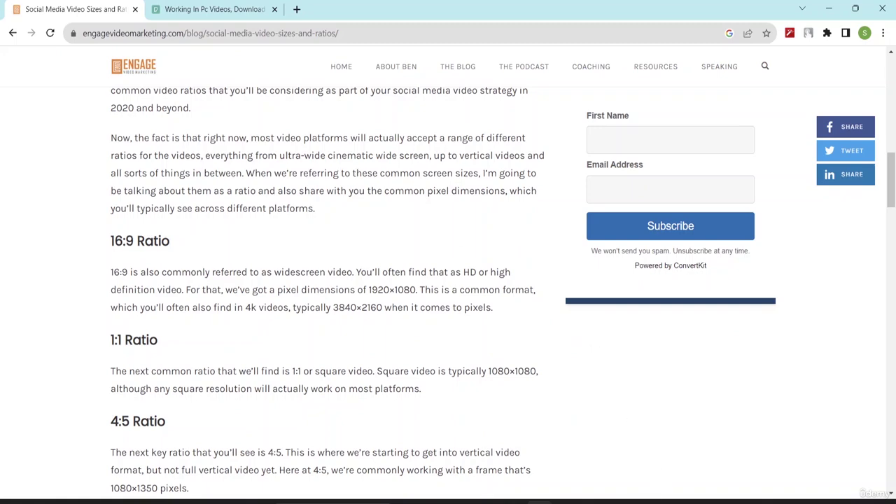
# Step: Switch back to Premiere Pro and start a new sequence with a horizontal frame size of 1080
pyautogui.click(641, 502)
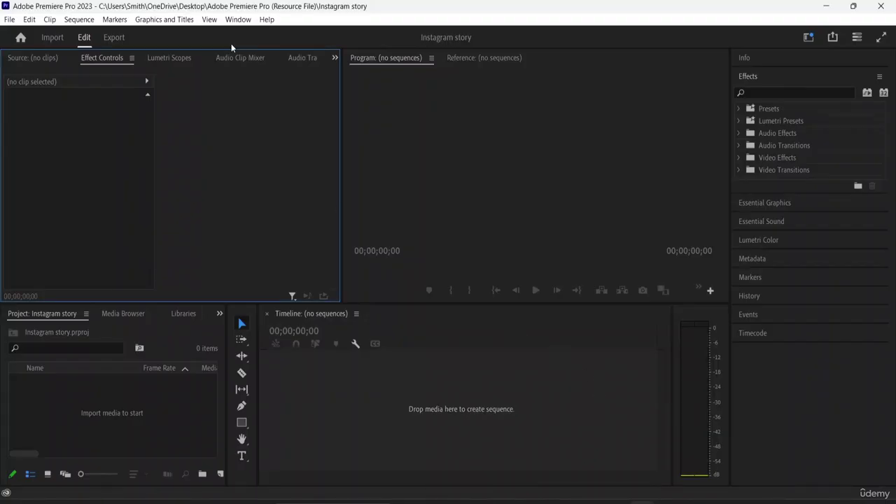
pyautogui.hotkey('ctrl', 'n')
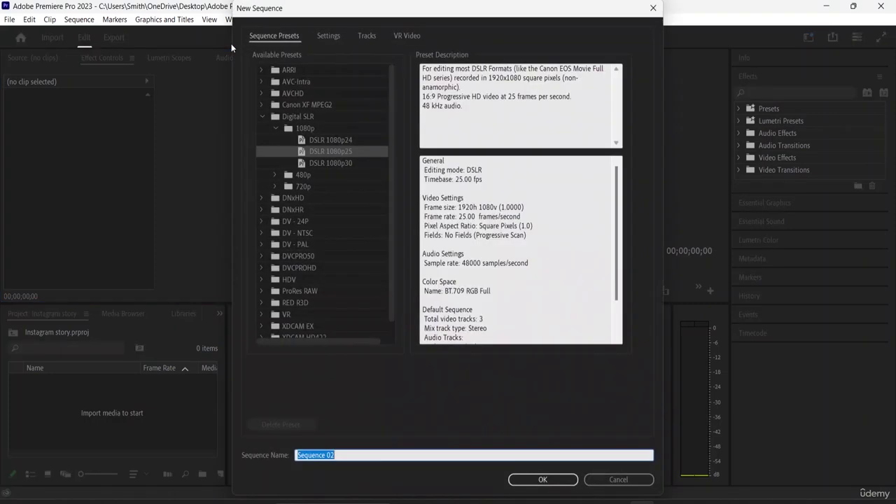
pyautogui.click(328, 36)
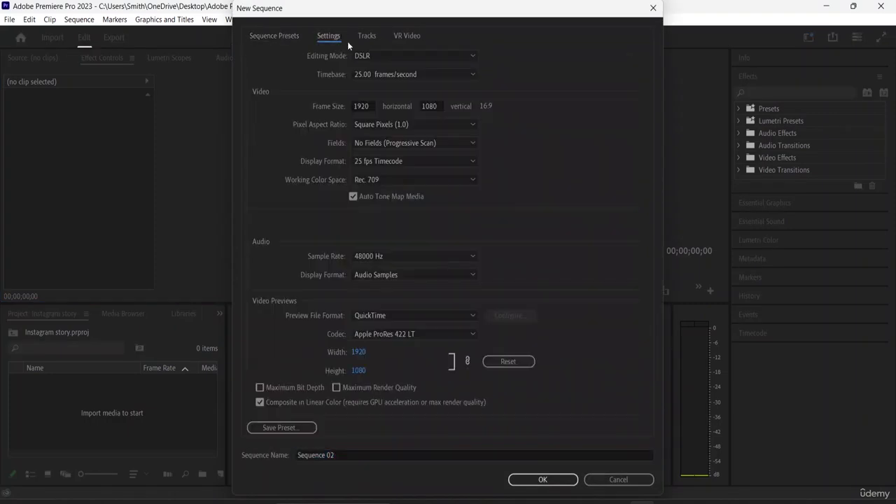
pyautogui.click(370, 110)
pyautogui.press('BackSpace')
pyautogui.press('BackSpace')
pyautogui.press('BackSpace')
pyautogui.press('BackSpace')
pyautogui.write('1')
pyautogui.write('0')
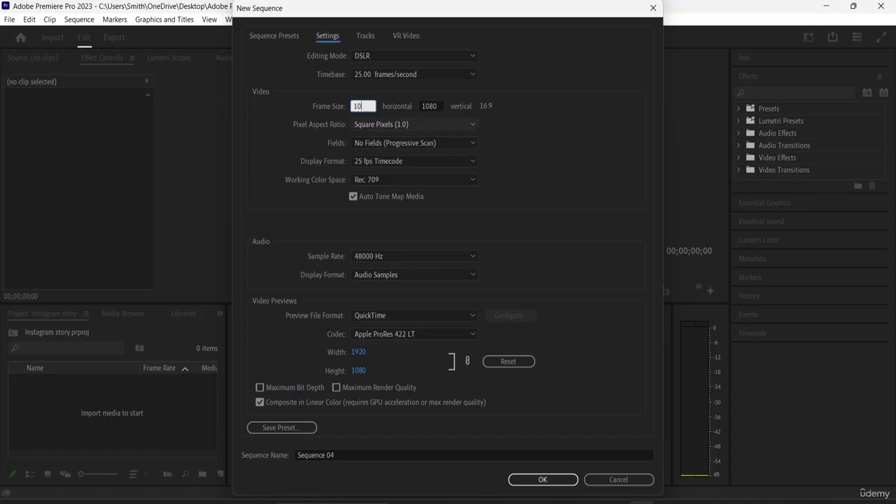
pyautogui.write('80')
# Step: Set the new sequence's vertical frame size to 1350 and its audio sample rate to 96000 Hz
pyautogui.click(439, 105)
pyautogui.press('BackSpace')
pyautogui.press('BackSpace')
pyautogui.press('BackSpace')
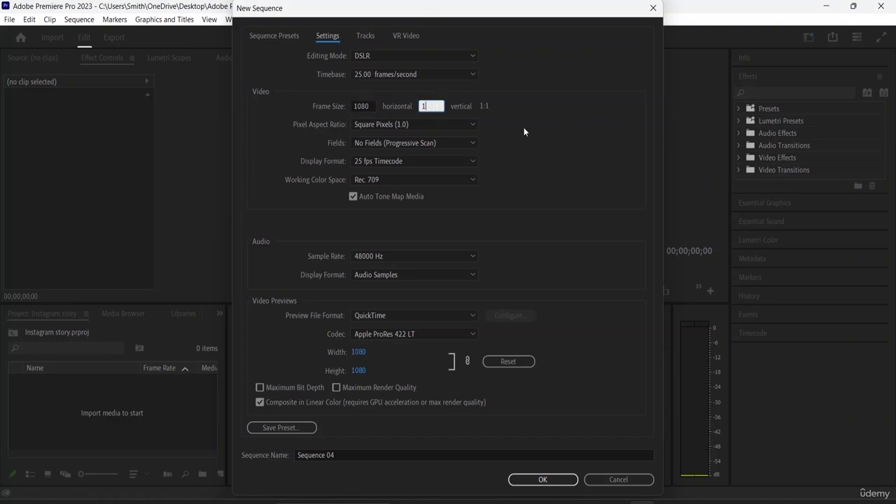
pyautogui.write('350')
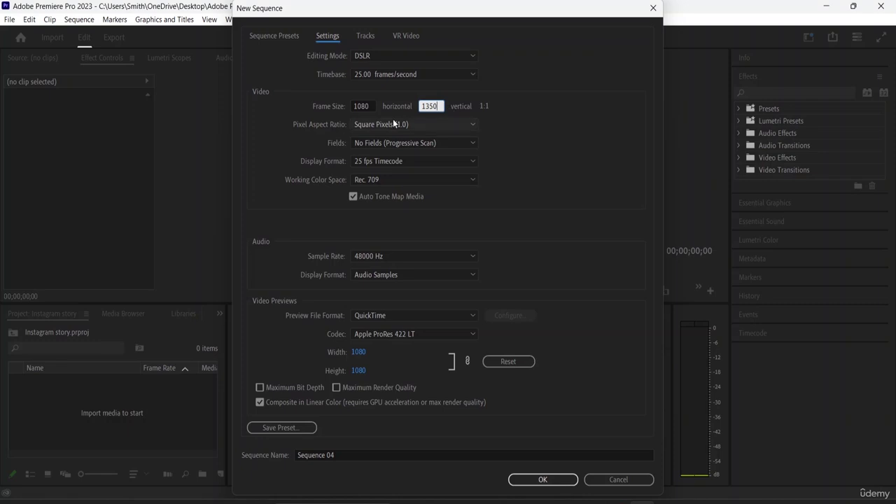
pyautogui.click(371, 106)
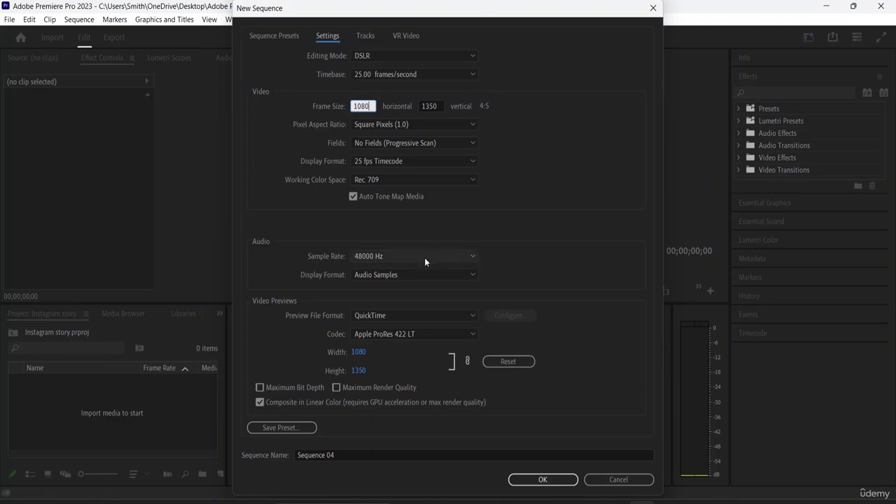
pyautogui.scroll(-2, 423, 258)
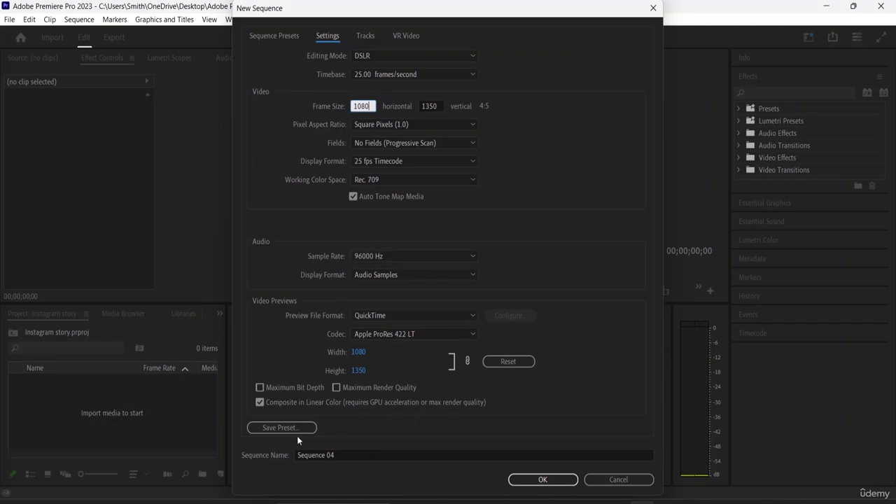
# Step: Name the new sequence "Instagram Story" and create it
pyautogui.click(340, 455)
pyautogui.press('BackSpace')
pyautogui.press('BackSpace')
pyautogui.press('BackSpace')
pyautogui.press('BackSpace')
pyautogui.press('BackSpace')
pyautogui.press('BackSpace')
pyautogui.press('BackSpace')
pyautogui.press('BackSpace')
pyautogui.press('BackSpace')
pyautogui.press('BackSpace')
pyautogui.press('BackSpace')
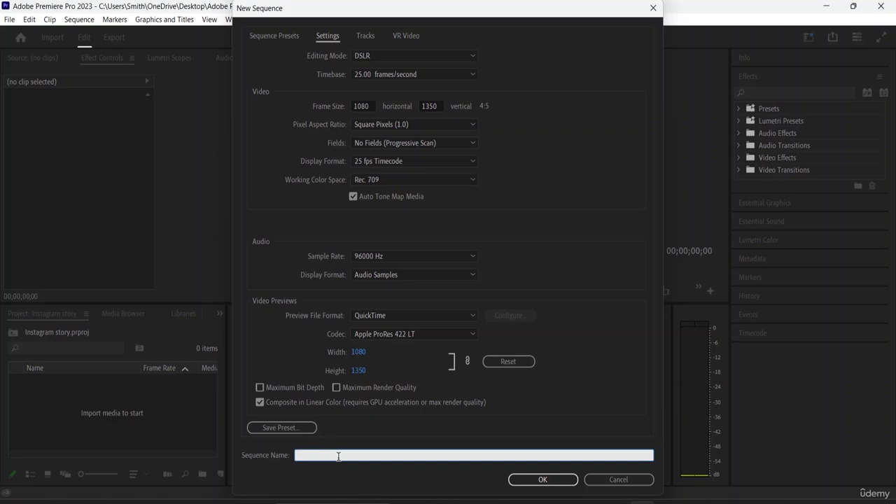
pyautogui.write('Instagram Story')
pyautogui.click(543, 480)
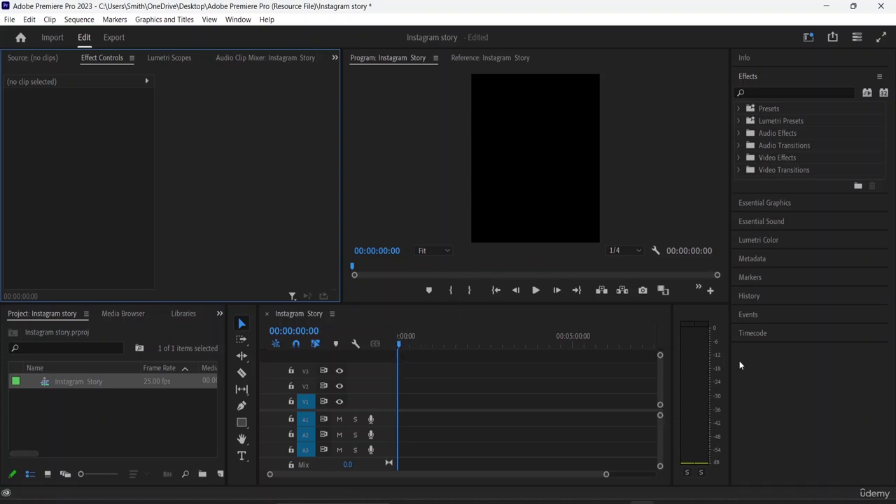
# Step: Widen the Program monitor and the timeline by narrowing the Effects panel and the audio meters
pyautogui.moveTo(730, 366); pyautogui.dragTo(768, 368)
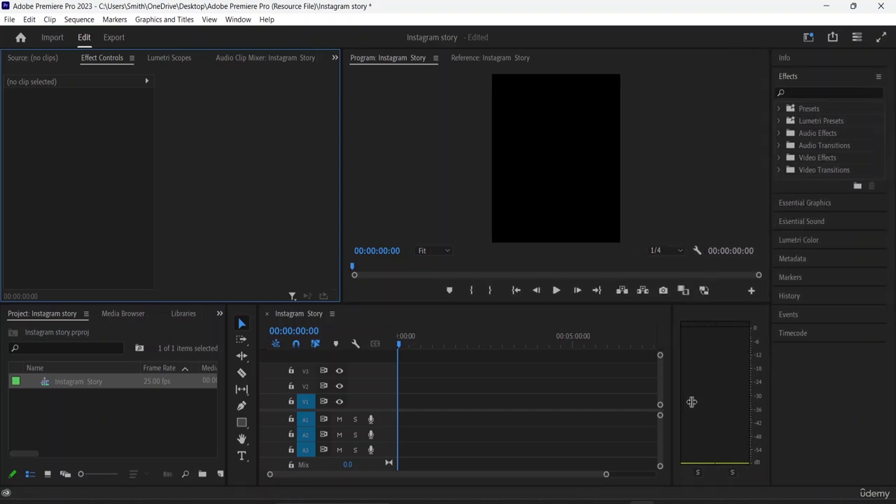
pyautogui.moveTo(671, 391); pyautogui.dragTo(721, 392)
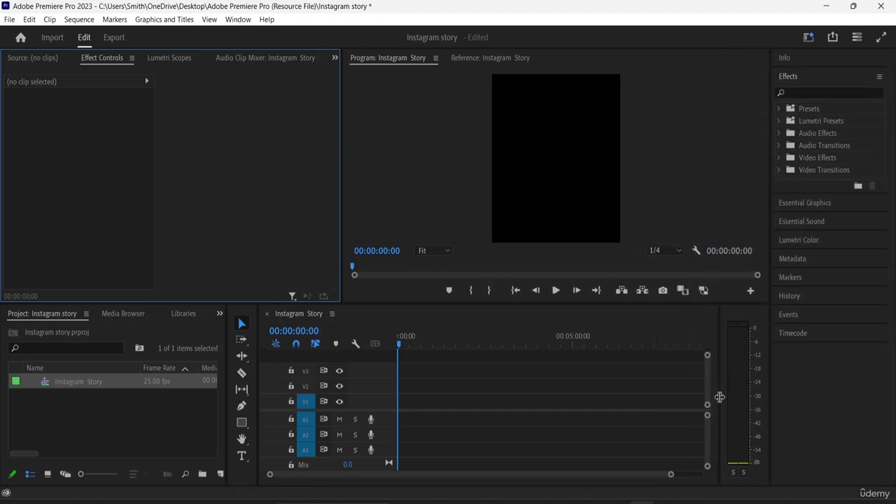
# Step: Add a marker at 00:10:00:00 in the Instagram Story timeline and return the playhead to the start
pyautogui.click(584, 401)
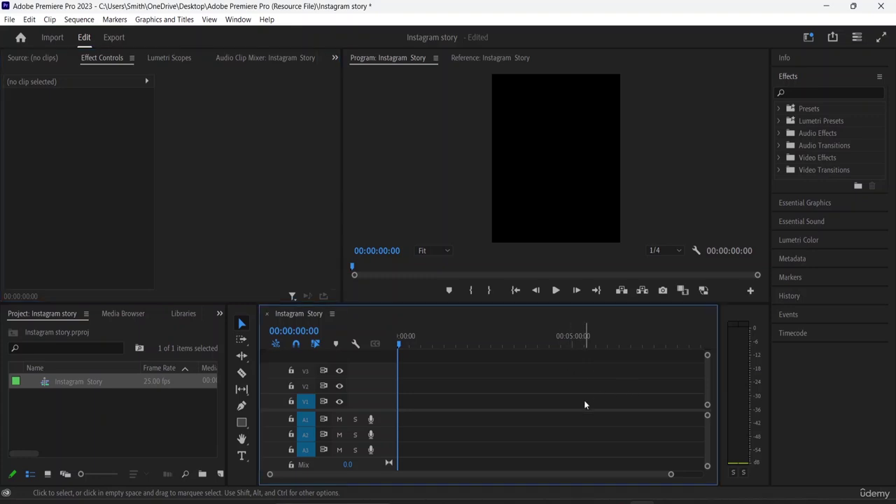
pyautogui.press('-')
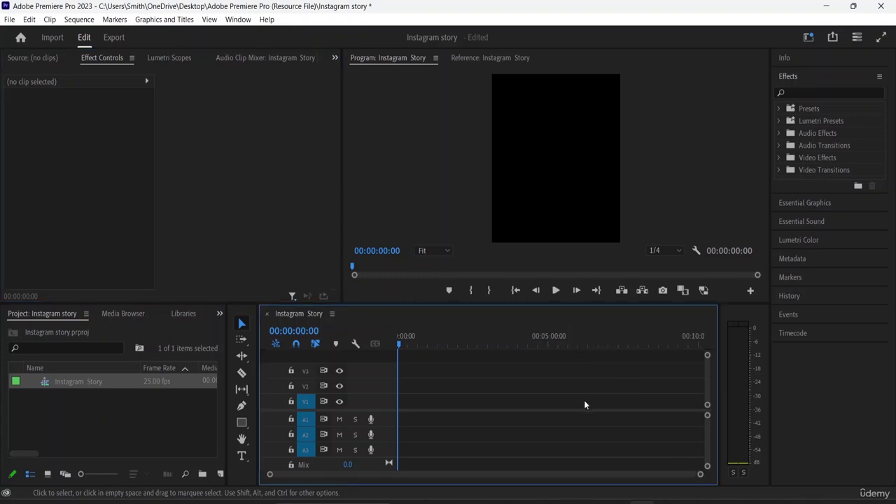
pyautogui.press('=')
pyautogui.press('=')
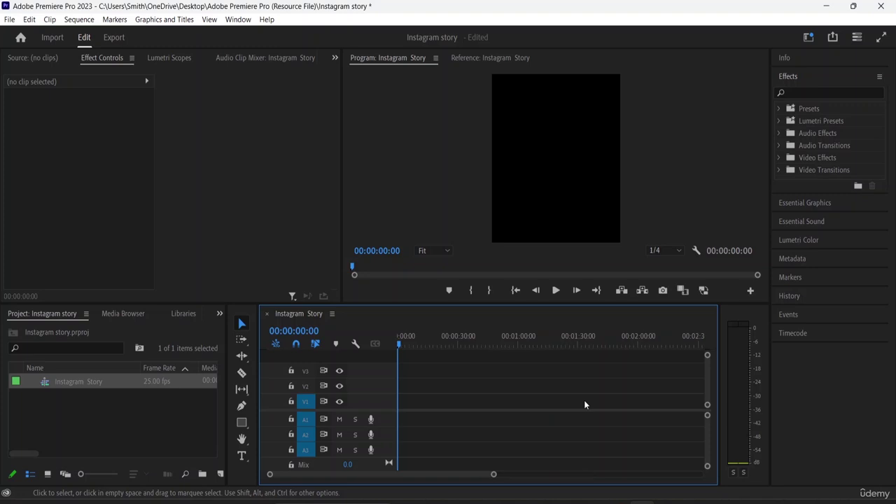
pyautogui.press('-')
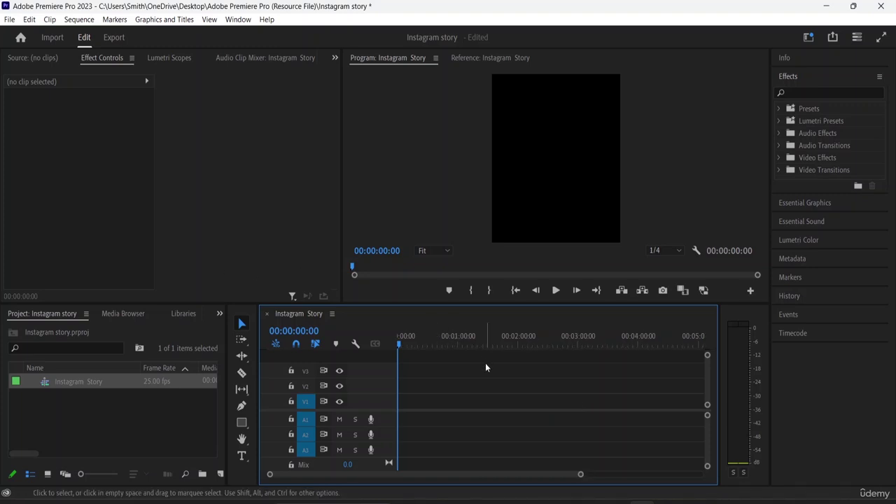
pyautogui.press('-')
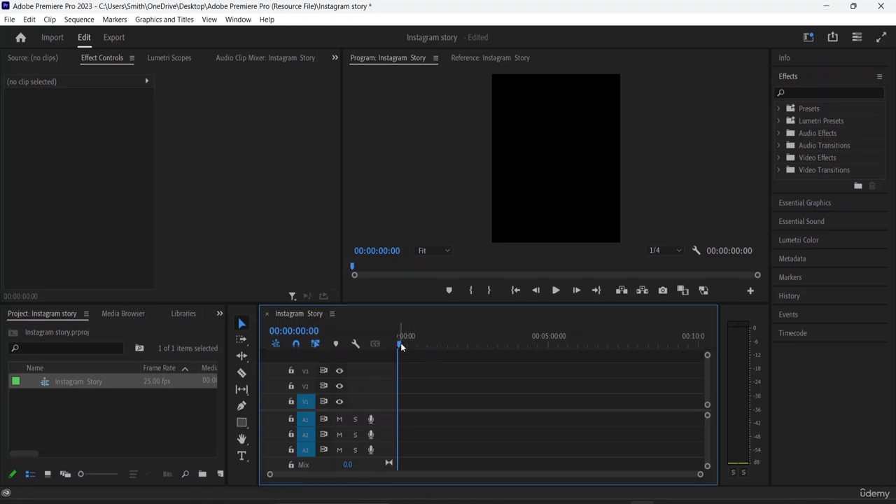
pyautogui.moveTo(401, 342); pyautogui.dragTo(719, 352)
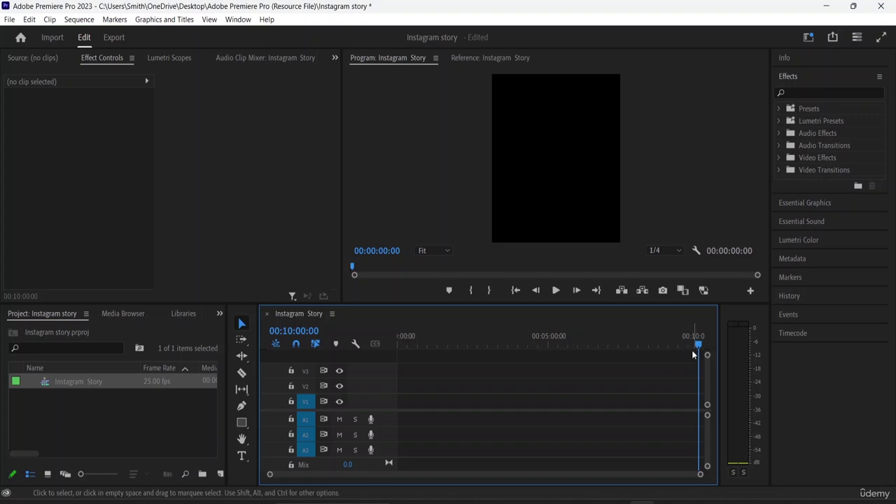
pyautogui.press('m')
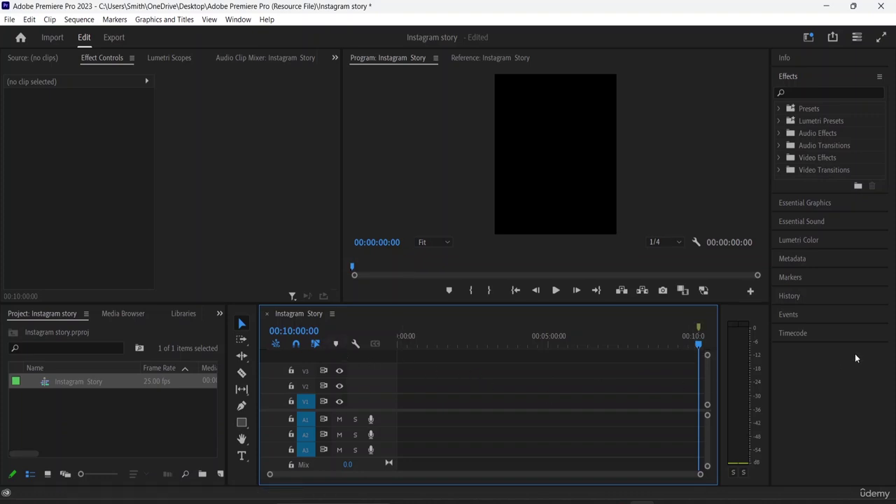
pyautogui.moveTo(698, 345)
pyautogui.mouseDown()
pyautogui.moveTo(404, 347)
pyautogui.moveTo(386, 375)
pyautogui.mouseUp()
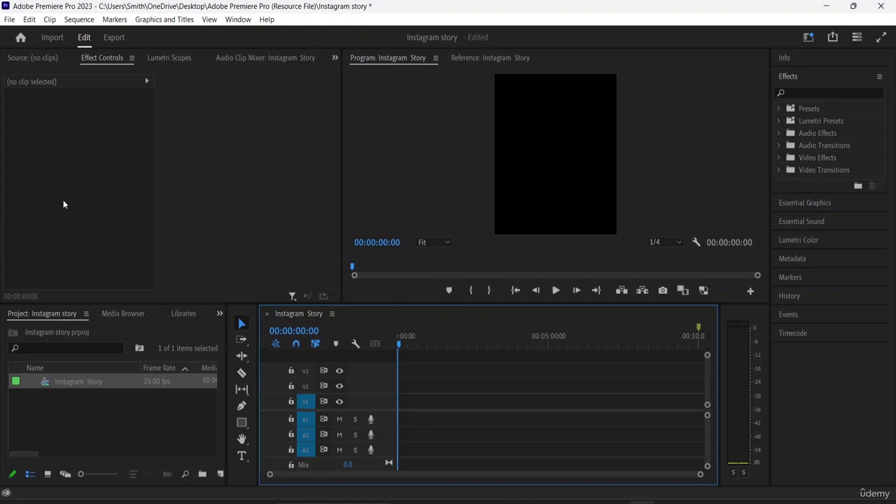
pyautogui.click(83, 431)
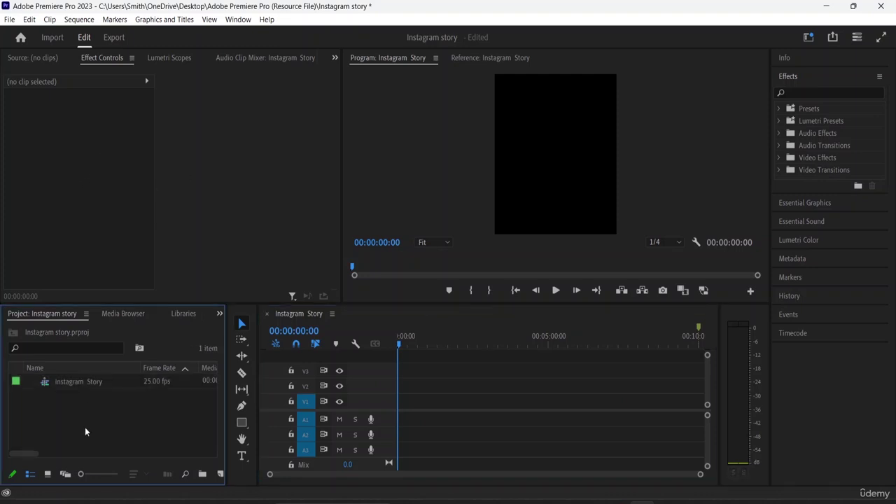
pyautogui.doubleClick(85, 428)
pyautogui.scroll(-5, 312, 161)
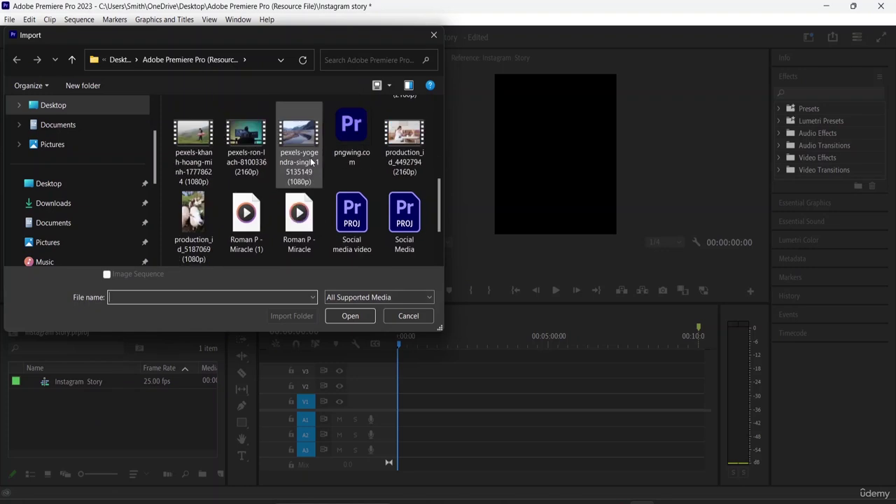
pyautogui.click(245, 160)
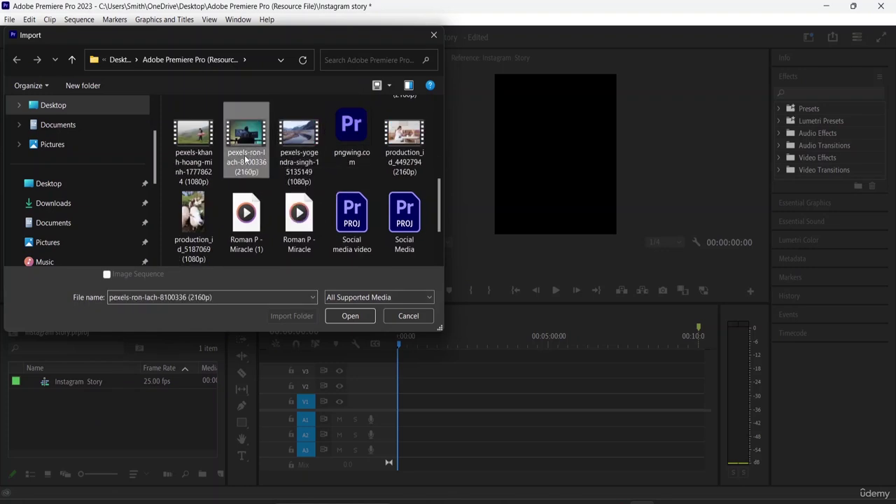
pyautogui.click(337, 317)
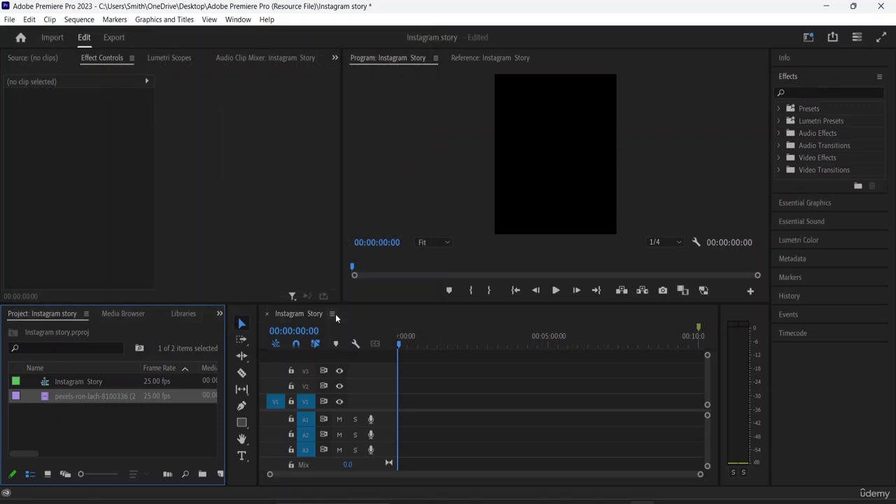
# Step: Place the pexels-ron-lach-8100336 clip at the start of V1, keeping the existing sequence settings, and preview its opening seconds
pyautogui.moveTo(97, 398); pyautogui.dragTo(400, 400)
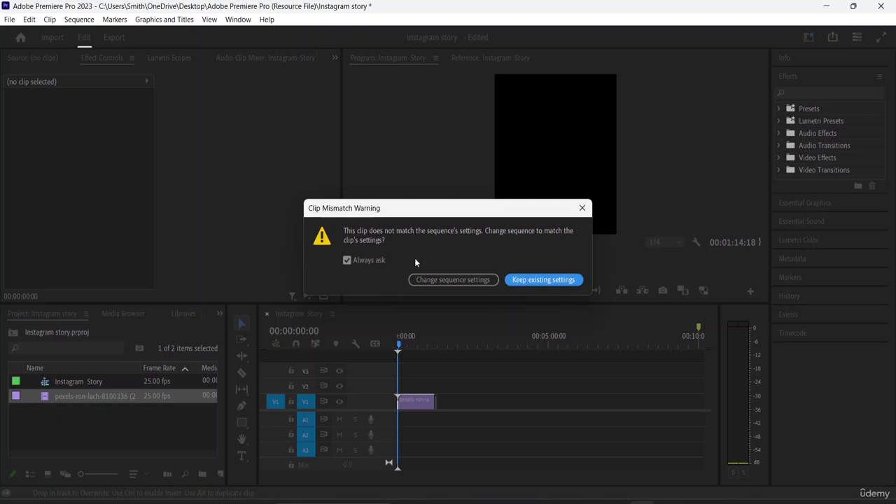
pyautogui.click(537, 280)
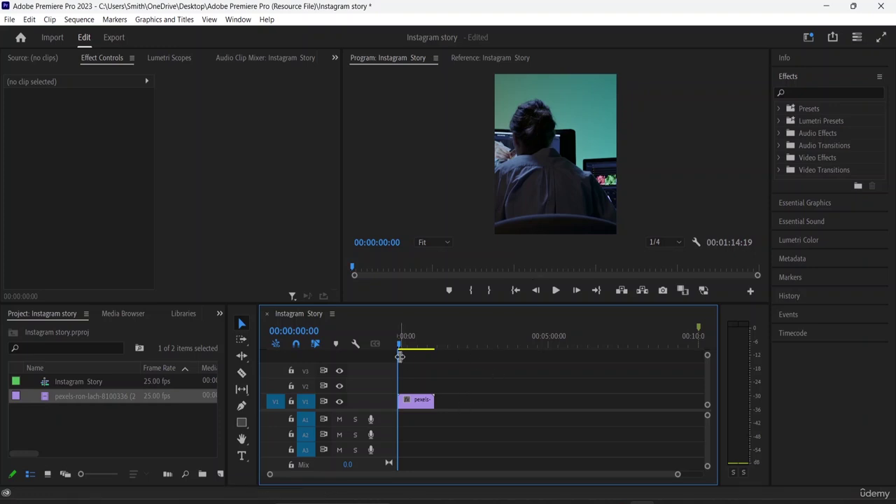
pyautogui.press('space')
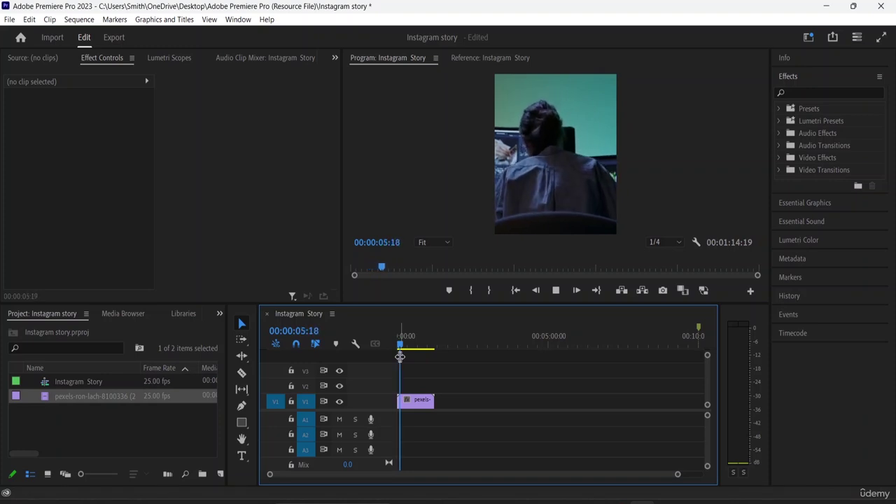
pyautogui.press('space')
# Step: Split the video clip on V1 at 00:00:15:07 and delete the portion after the cut
pyautogui.press('d')
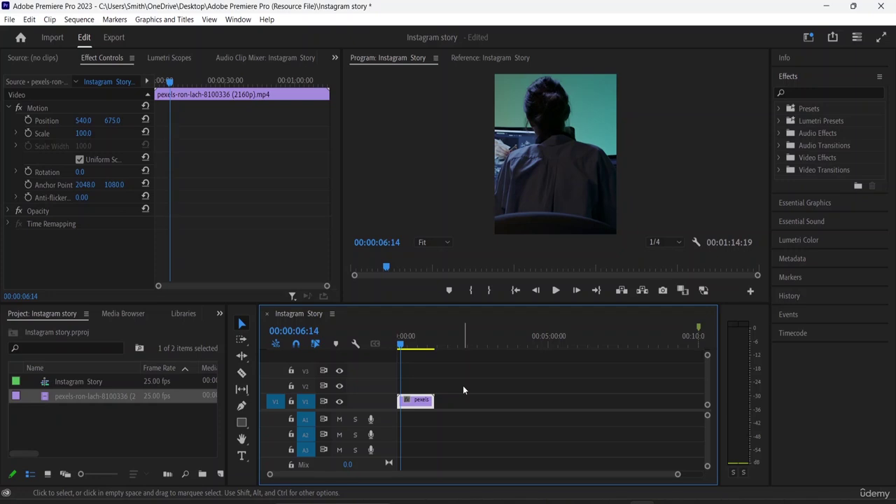
pyautogui.scroll(5, 464, 389)
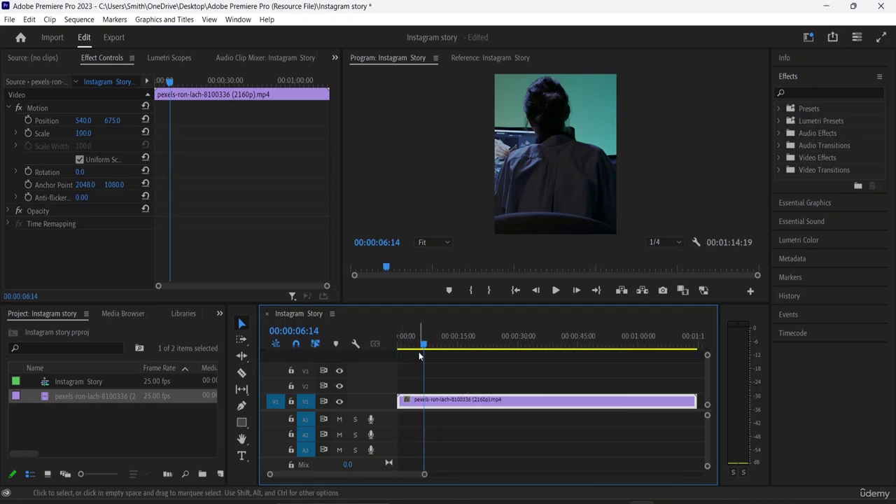
pyautogui.moveTo(422, 346); pyautogui.dragTo(461, 338)
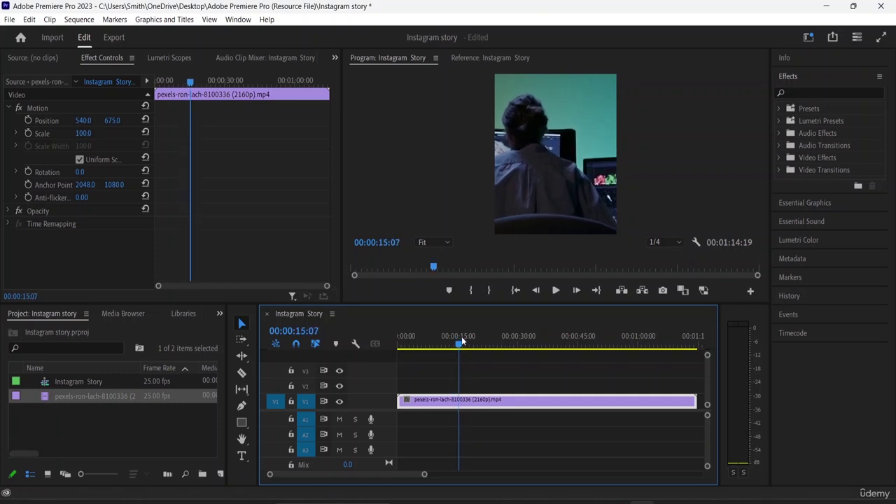
pyautogui.click(242, 372)
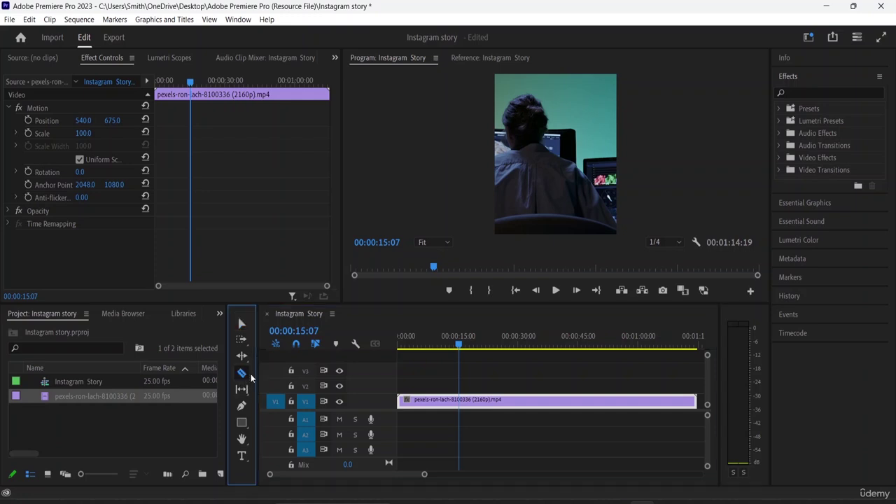
pyautogui.click(460, 405)
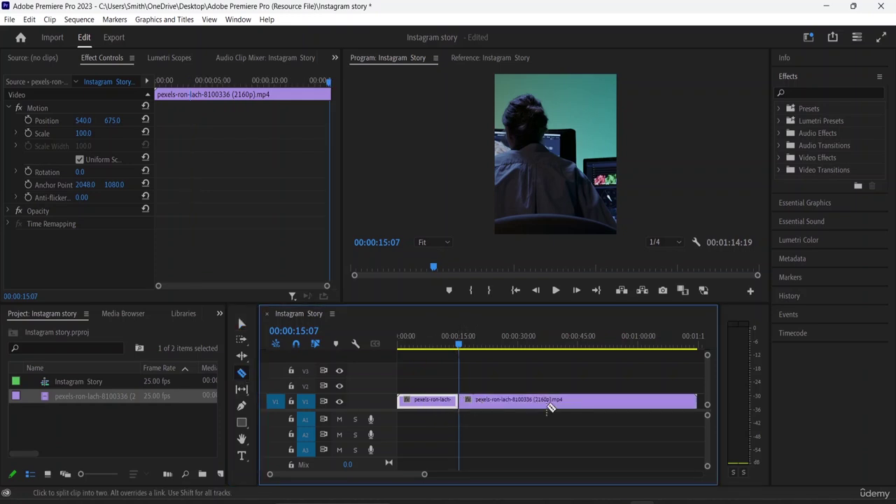
pyautogui.click(241, 322)
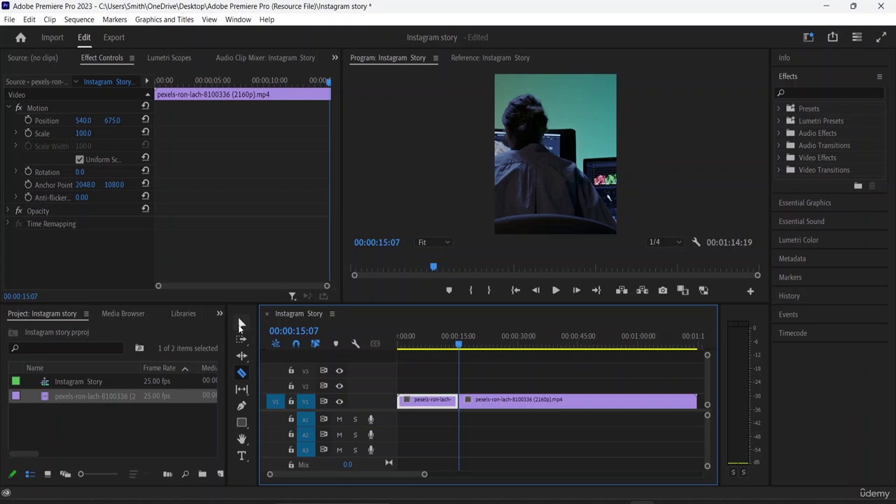
pyautogui.click(597, 404)
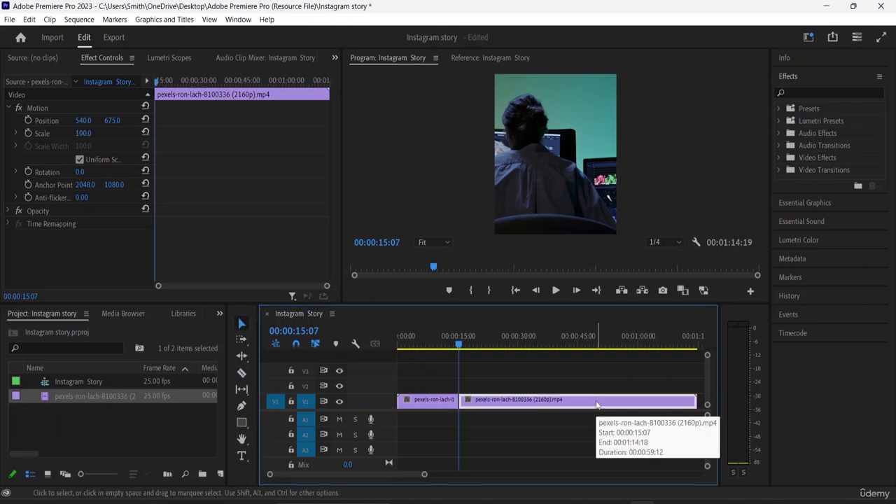
pyautogui.press('Delete')
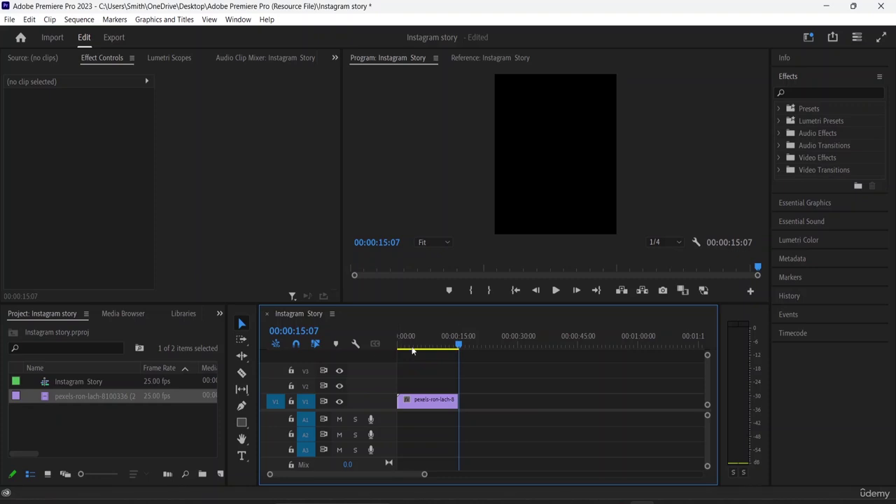
# Step: Scrub the playhead from the start past the end of the shortened clip, and return it to the start
pyautogui.press('Home')
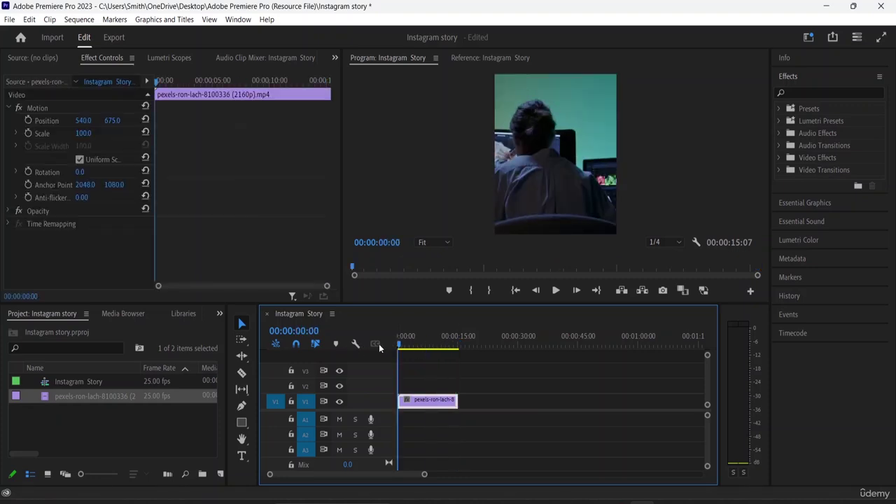
pyautogui.moveTo(451, 345); pyautogui.dragTo(456, 353)
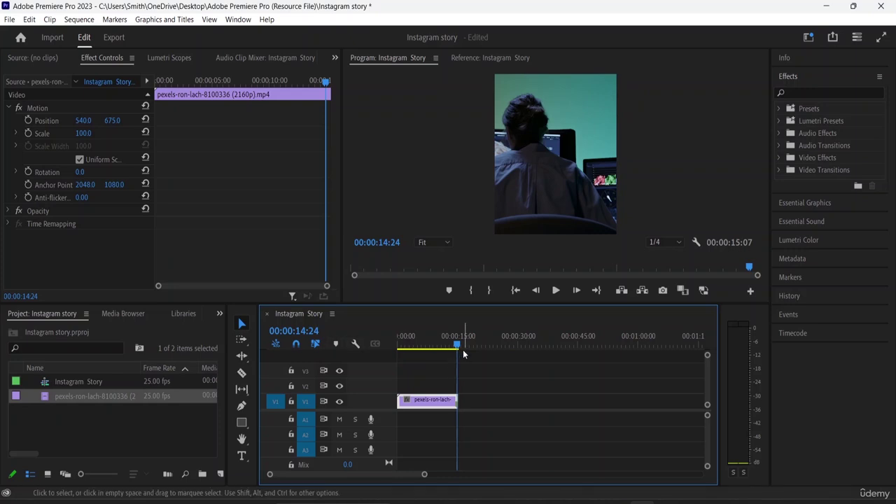
pyautogui.moveTo(459, 347); pyautogui.dragTo(474, 347)
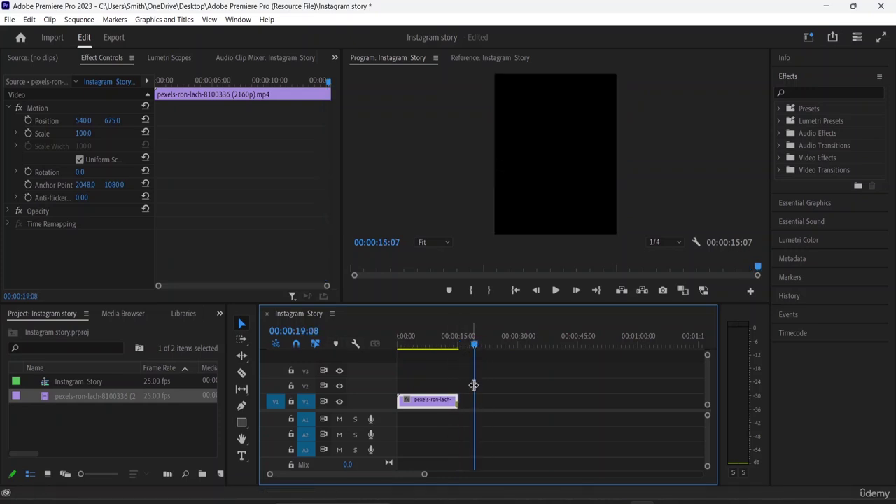
pyautogui.moveTo(474, 346); pyautogui.dragTo(378, 356)
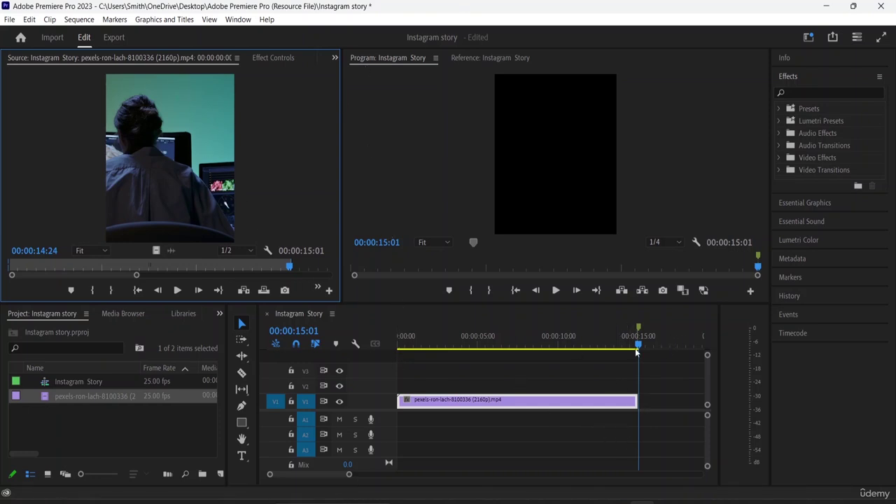
# Step: Record a voice-over onto track A1 from the start of the sequence, and stop the recording after the video clip ends
pyautogui.moveTo(637, 347); pyautogui.dragTo(373, 397)
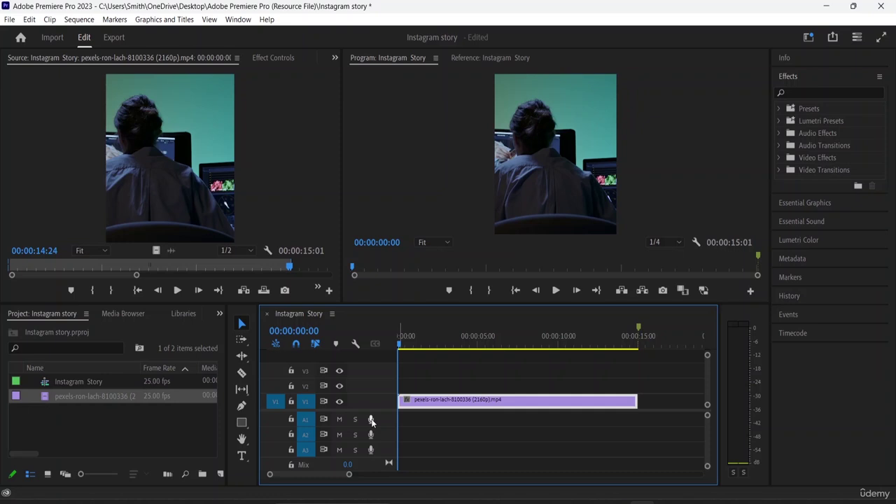
pyautogui.press('End')
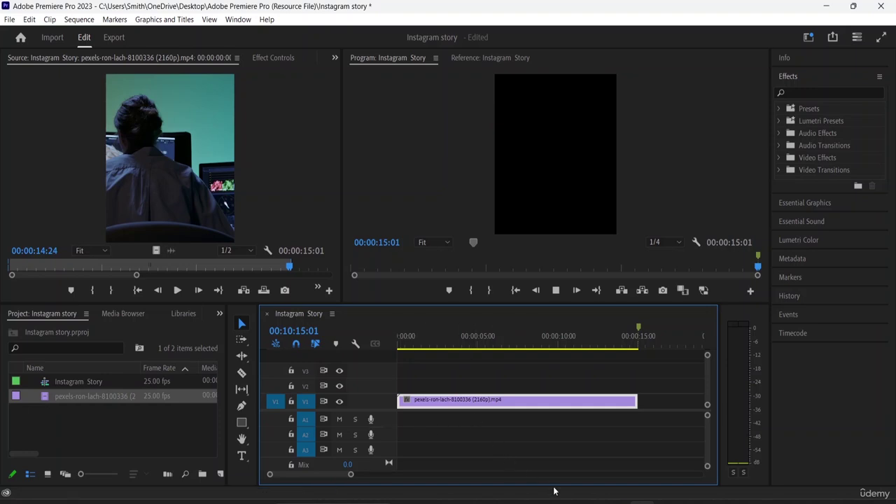
pyautogui.press('space')
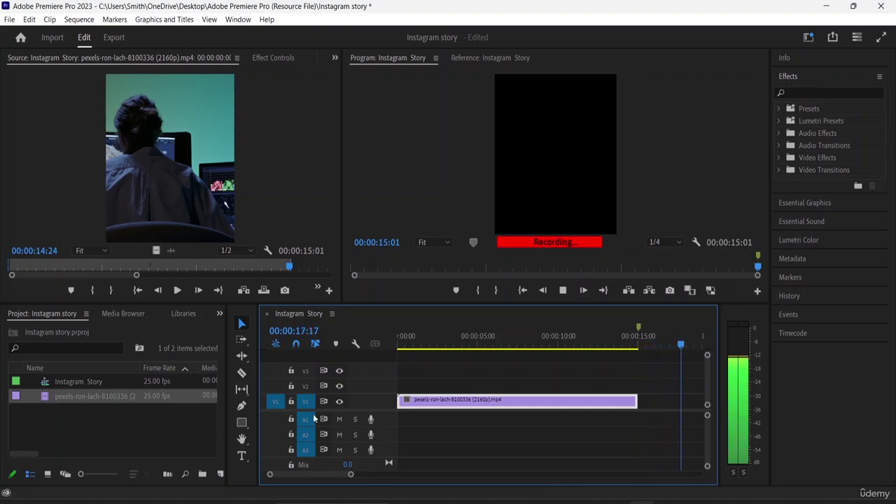
pyautogui.click(371, 420)
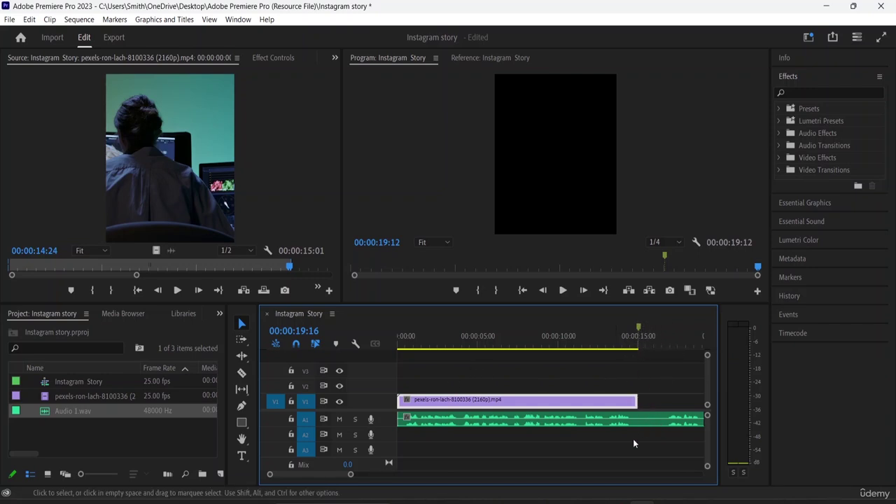
# Step: Split the recorded voice-over on A1 at the end of the video clip and delete the excess audio
pyautogui.click(242, 373)
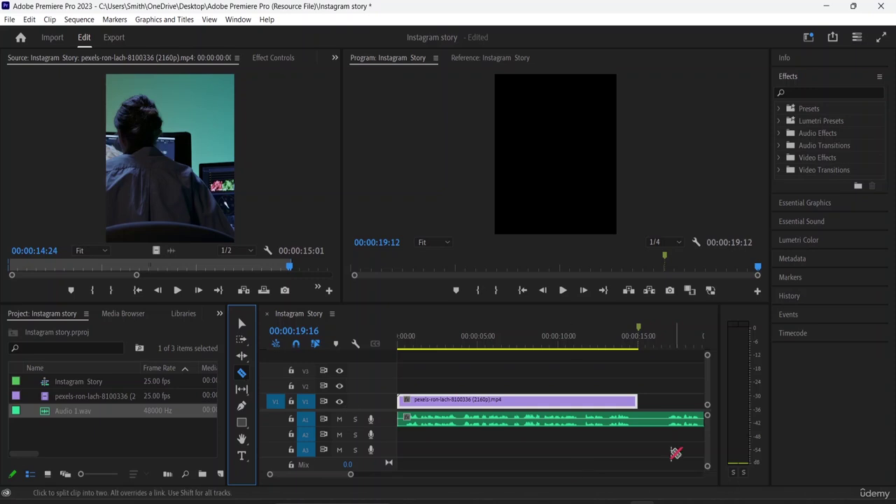
pyautogui.click(640, 420)
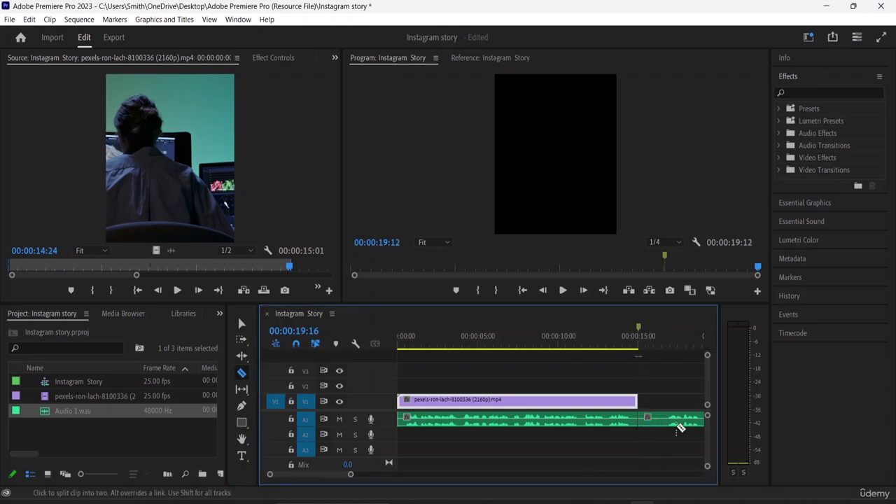
pyautogui.click(241, 322)
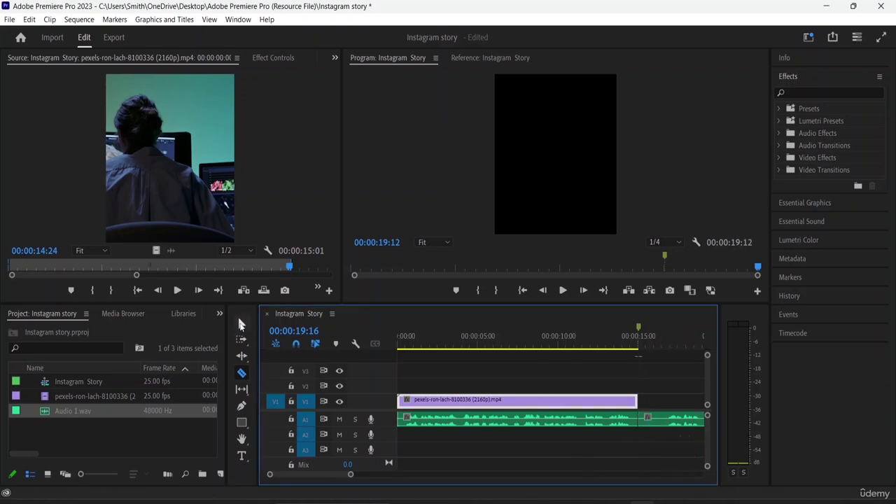
pyautogui.click(682, 423)
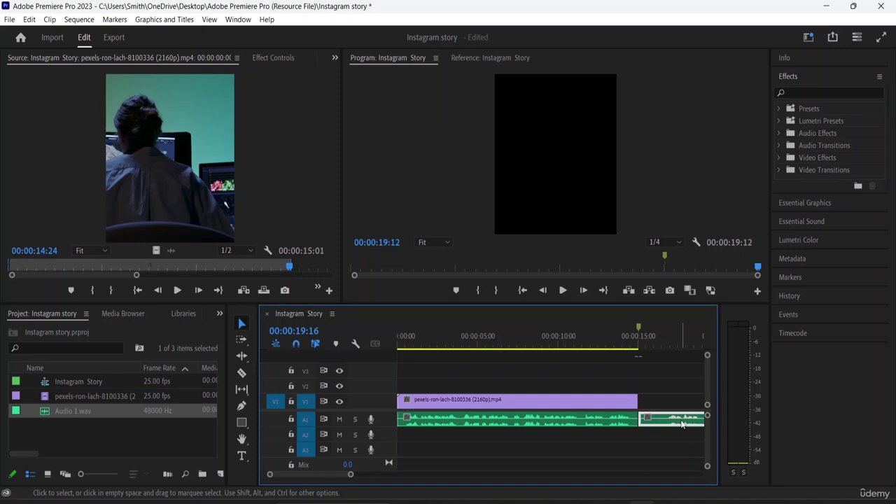
pyautogui.press('Delete')
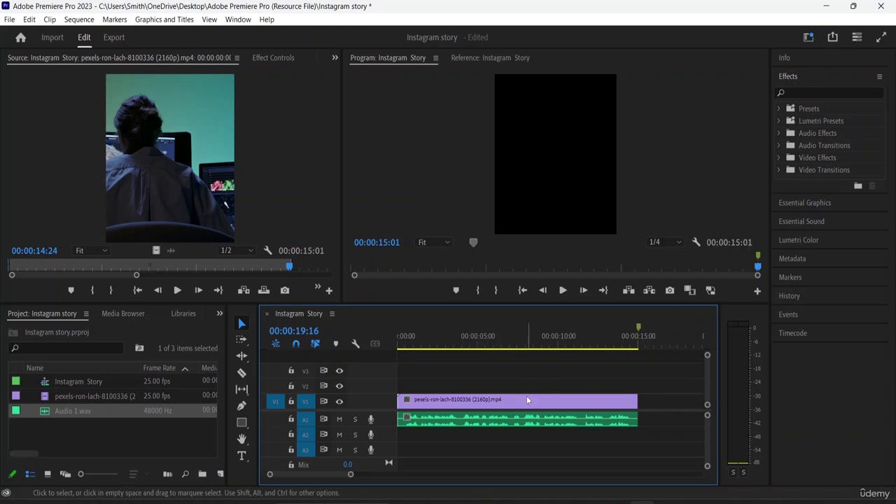
# Step: Play the video with its voice-over from the start of the sequence almost to the end marker
pyautogui.press('-')
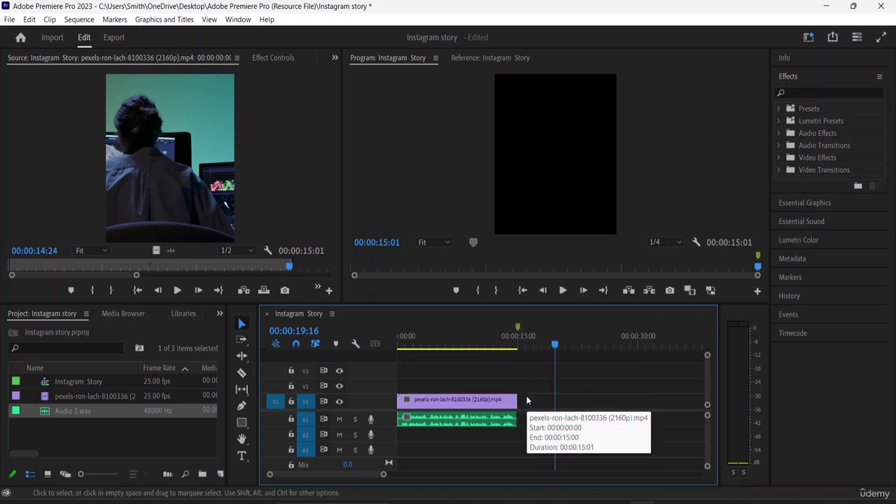
pyautogui.moveTo(554, 347); pyautogui.dragTo(385, 370)
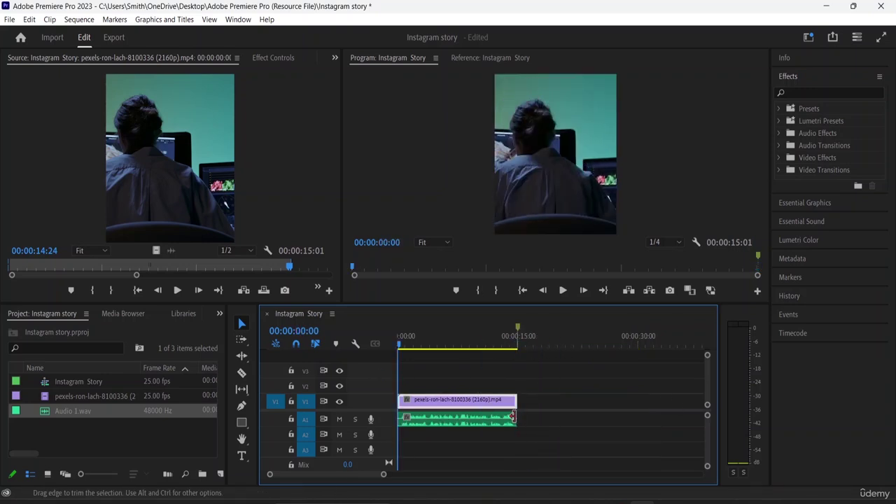
pyautogui.press('space')
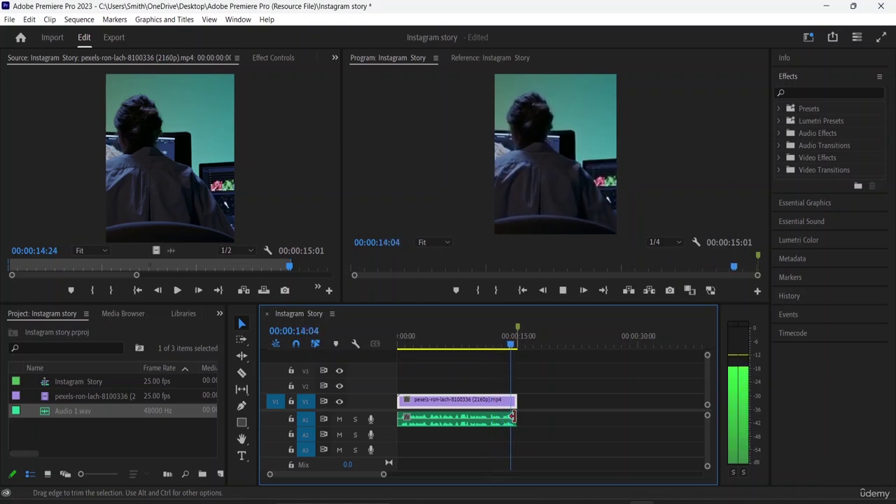
pyautogui.press('space')
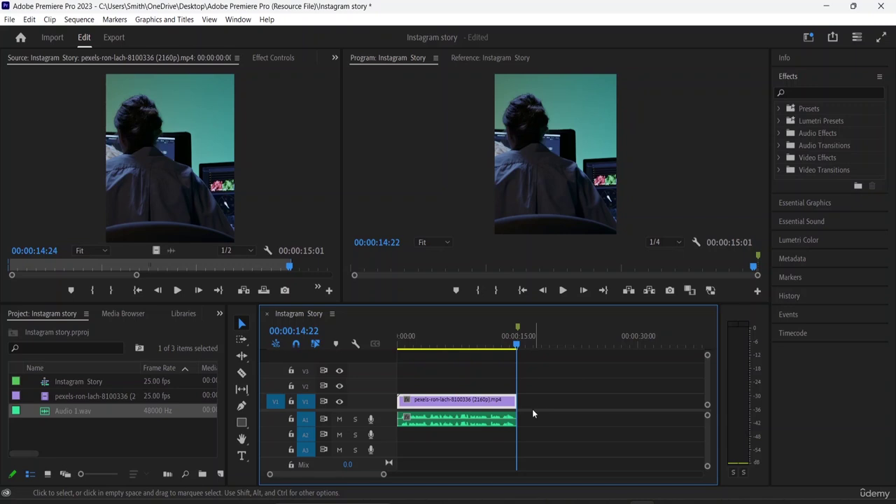
# Step: Examine the voice-over waveform on A1 up close and play back its opening
pyautogui.moveTo(517, 346); pyautogui.dragTo(434, 362)
pyautogui.press('=')
pyautogui.press('=')
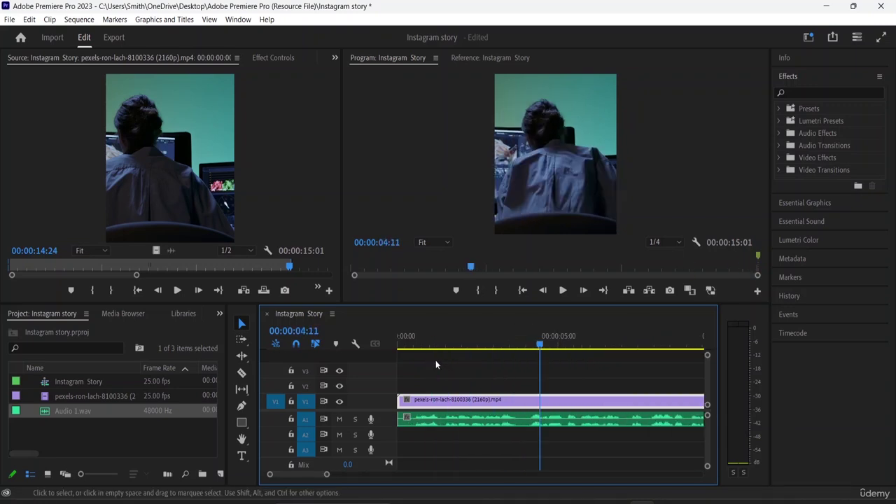
pyautogui.press('-')
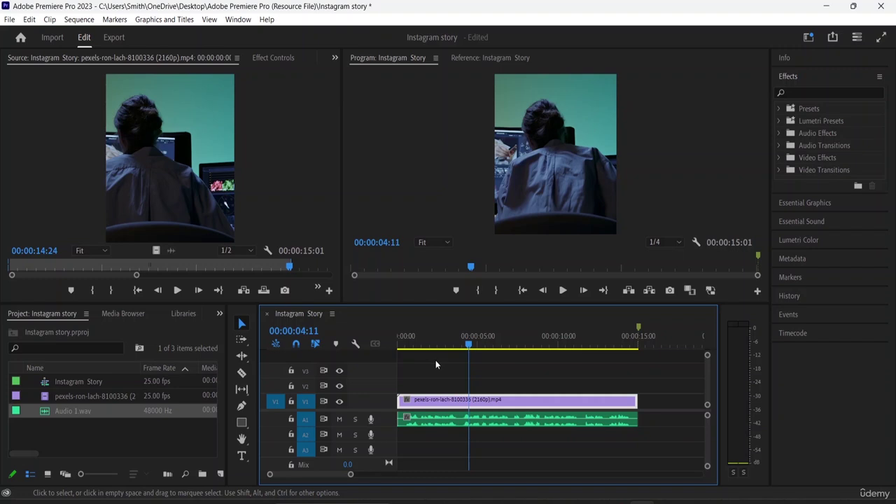
pyautogui.press('=')
pyautogui.press('=')
pyautogui.press('=')
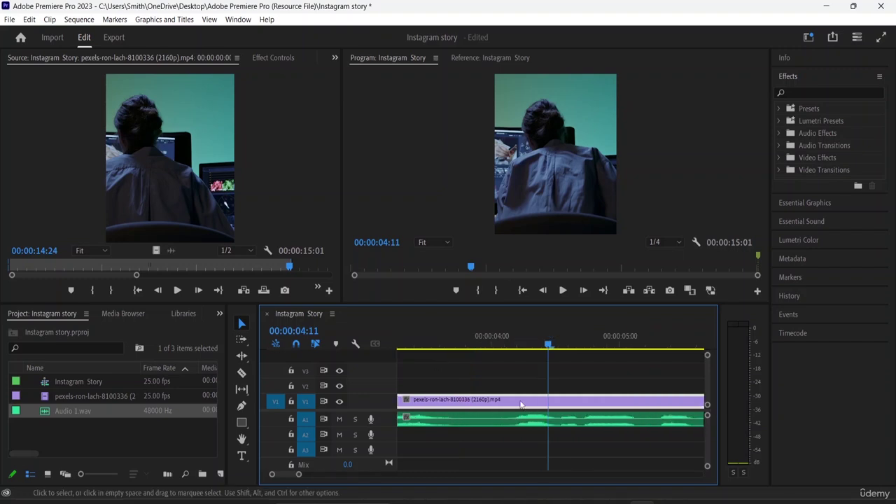
pyautogui.press('Home')
pyautogui.press('space')
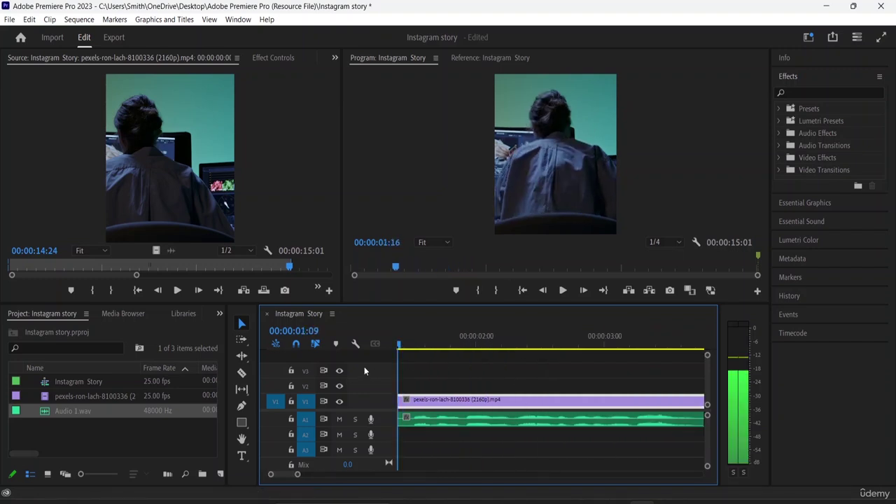
# Step: Split the voice-over on A1 at 00:00:00:13 and delete the silent piece before the cut
pyautogui.press('Home')
pyautogui.moveTo(401, 343); pyautogui.dragTo(460, 397)
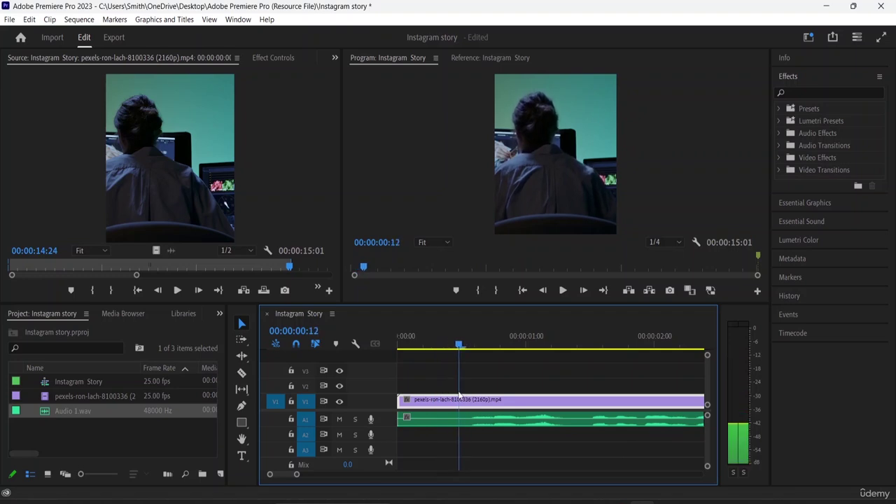
pyautogui.click(430, 424)
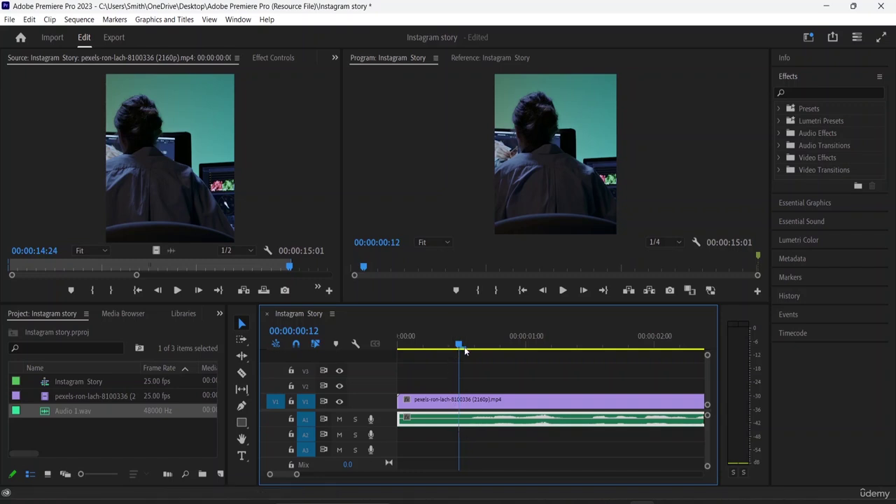
pyautogui.moveTo(465, 348); pyautogui.dragTo(466, 349)
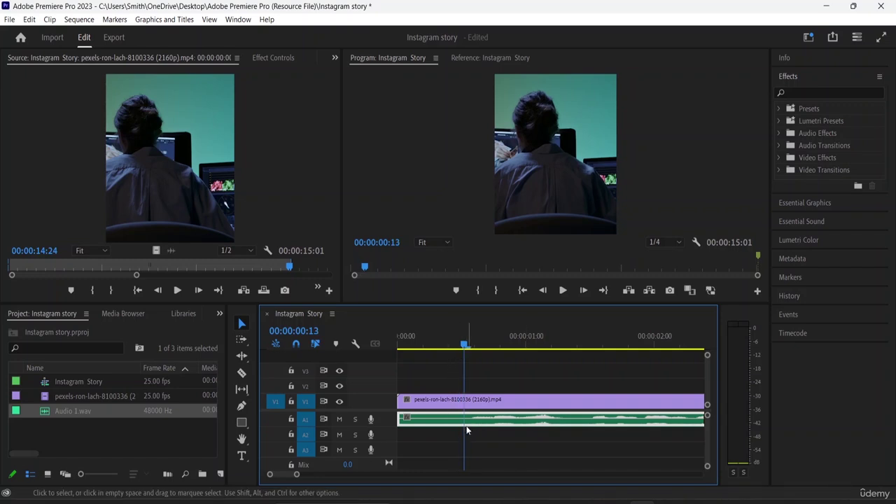
pyautogui.click(241, 374)
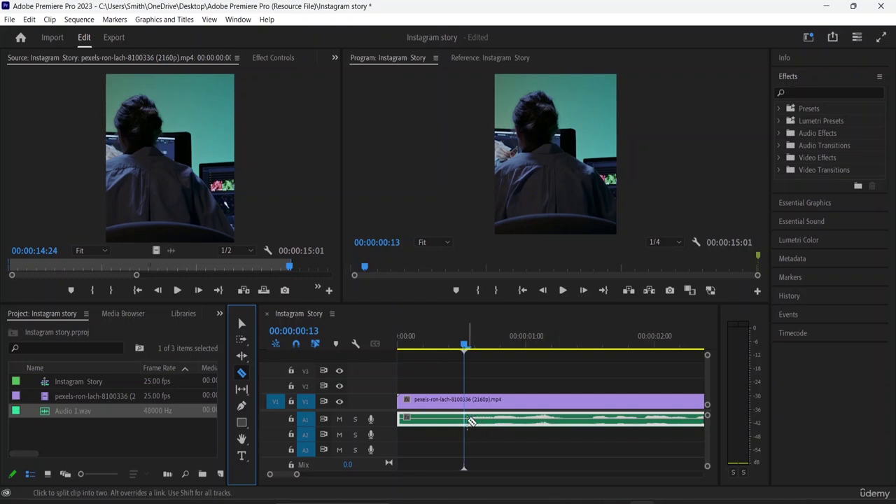
pyautogui.click(465, 420)
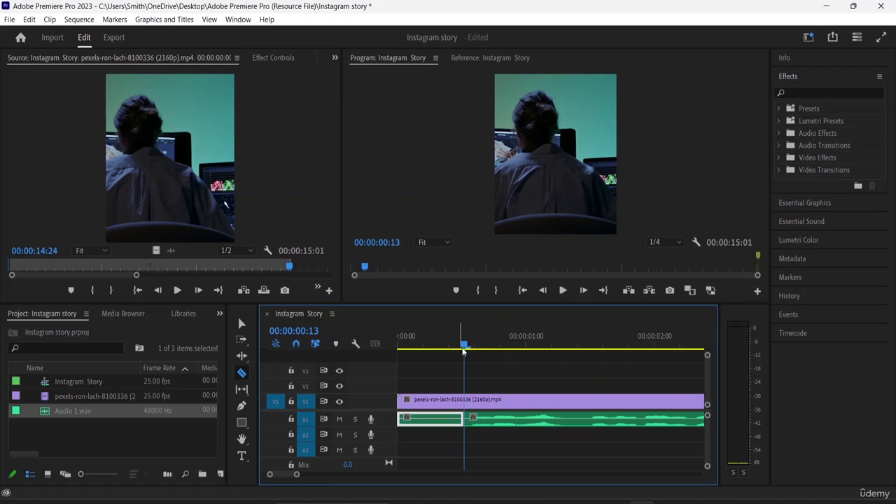
pyautogui.click(243, 323)
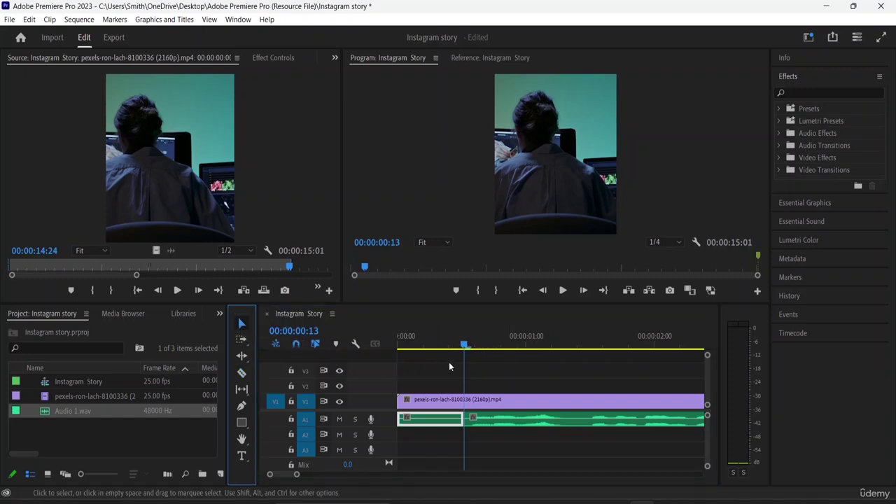
pyautogui.doubleClick(430, 422)
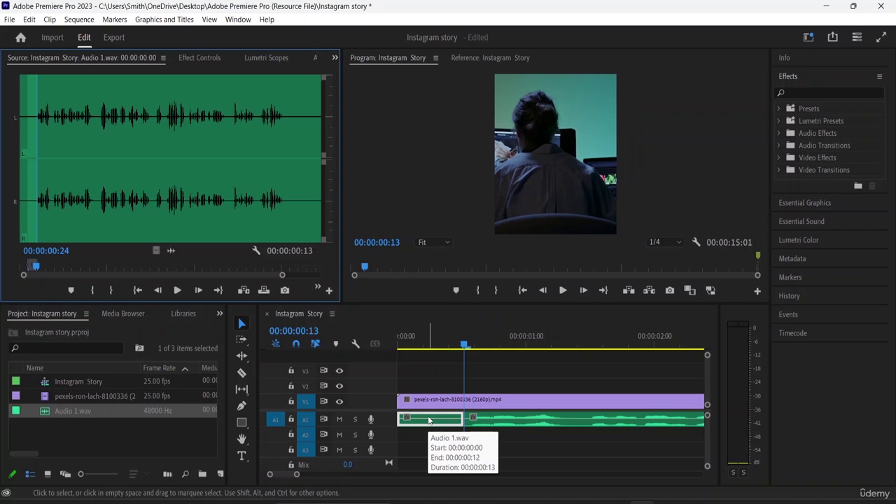
pyautogui.click(429, 418)
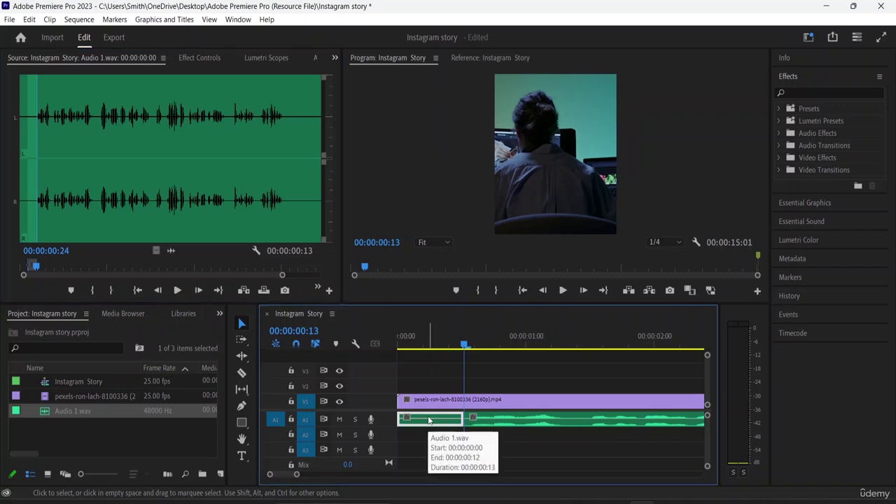
pyautogui.press('Delete')
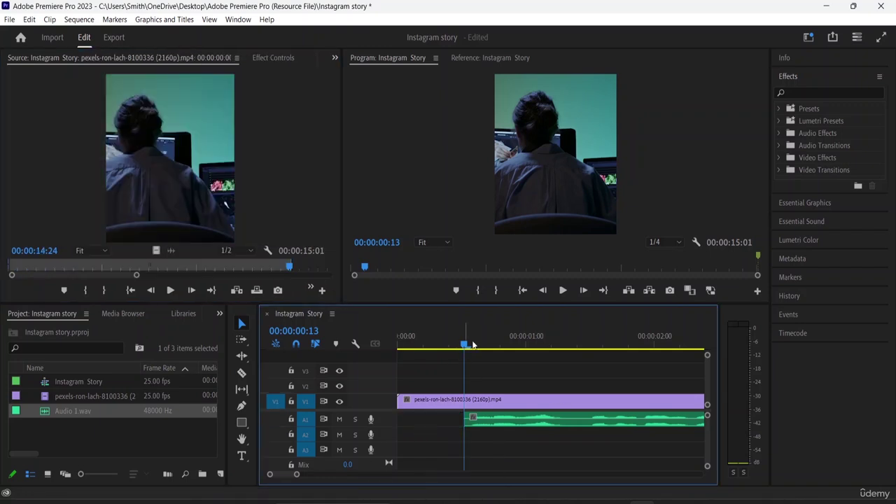
# Step: Isolate the short pause after the first phrase on A1 with cuts at 00:00:01:09 and just before the speech resumes
pyautogui.moveTo(463, 347); pyautogui.dragTo(571, 354)
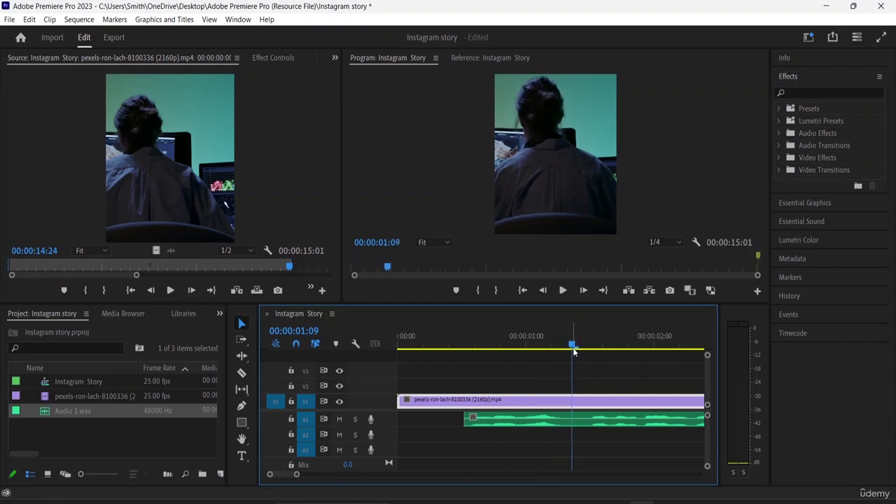
pyautogui.click(241, 372)
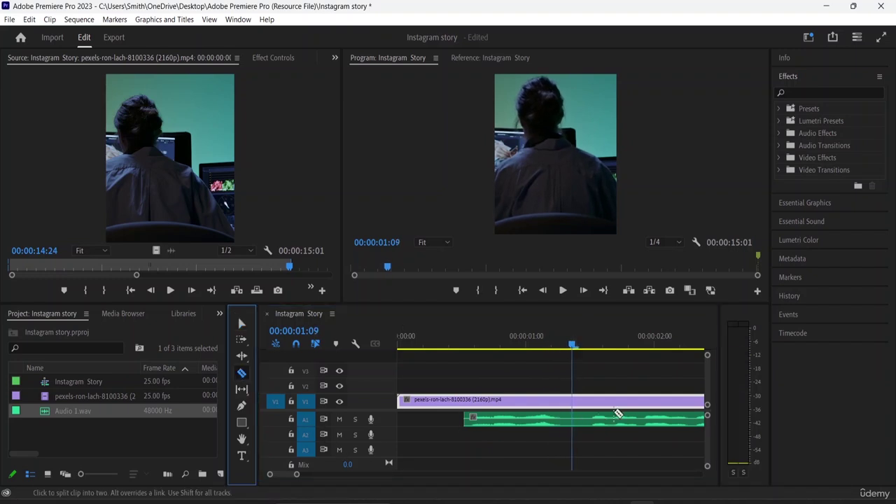
pyautogui.click(578, 424)
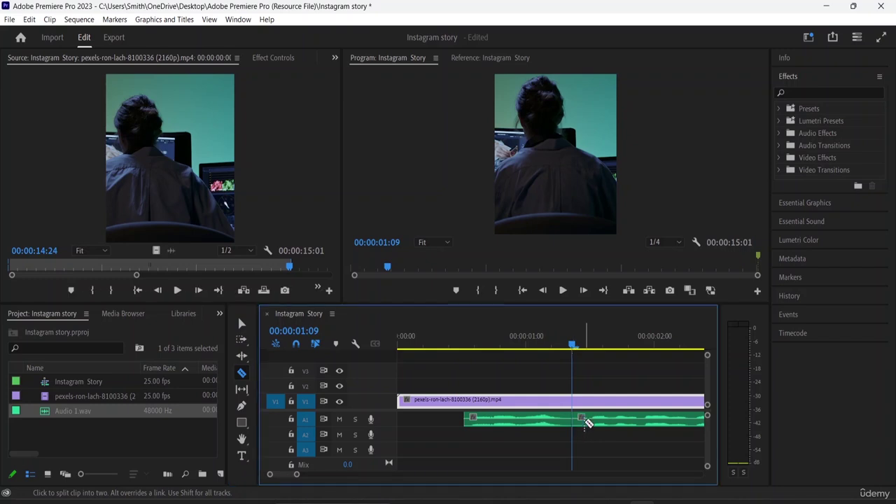
pyautogui.click(588, 423)
# Step: Isolate the next pause in the A1 voice-over with cuts at 00:00:03:20 and where the speech resumes
pyautogui.moveTo(572, 347); pyautogui.dragTo(466, 343)
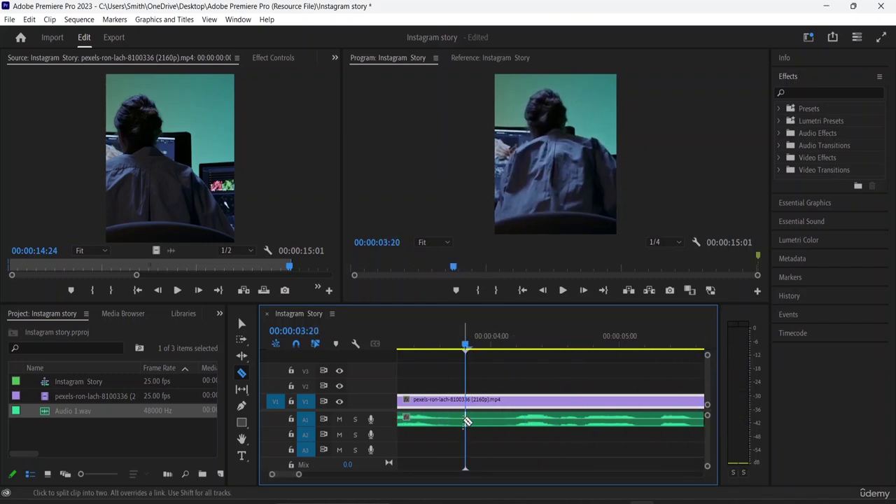
pyautogui.click(466, 420)
pyautogui.click(501, 418)
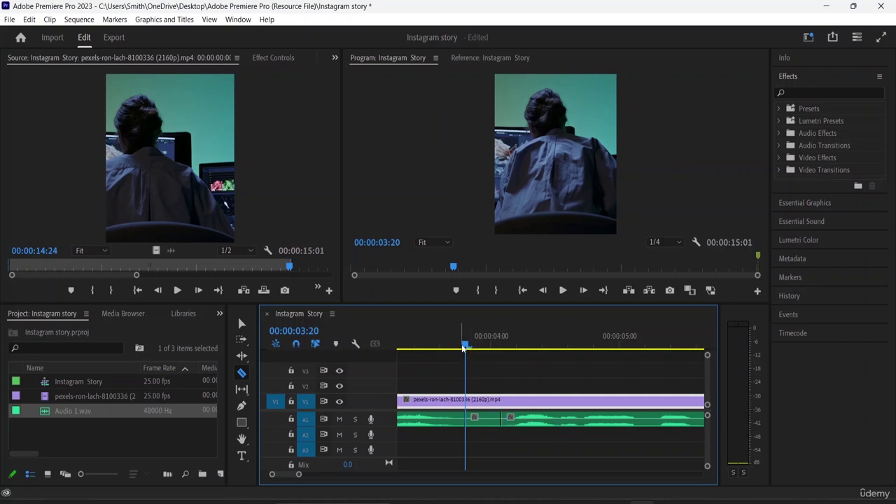
# Step: Cut the A1 voice-over on both sides of the pause starting at 00:00:11:06 and again at 00:00:14:15, where the speech ends
pyautogui.moveTo(464, 346); pyautogui.dragTo(617, 417)
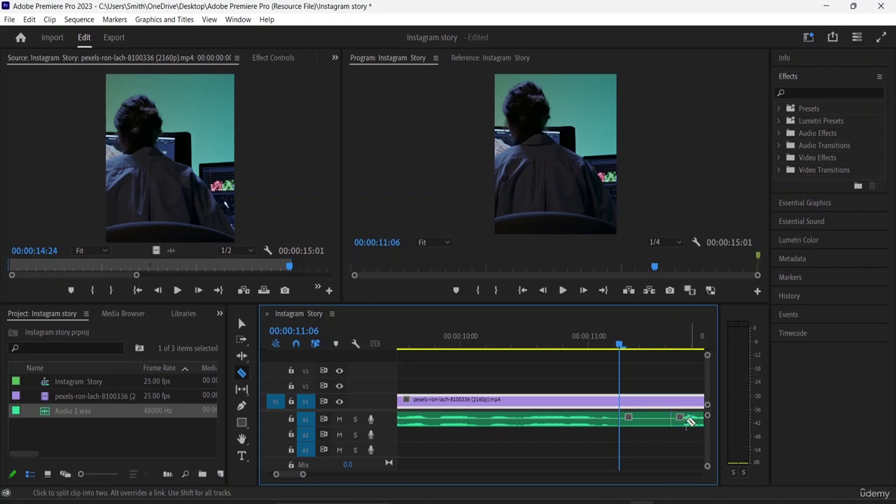
pyautogui.press('space')
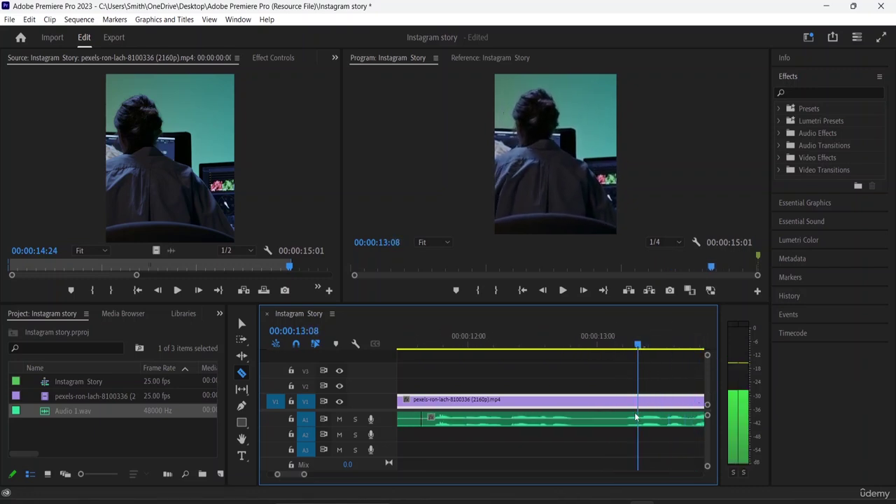
pyautogui.moveTo(635, 417); pyautogui.dragTo(453, 424)
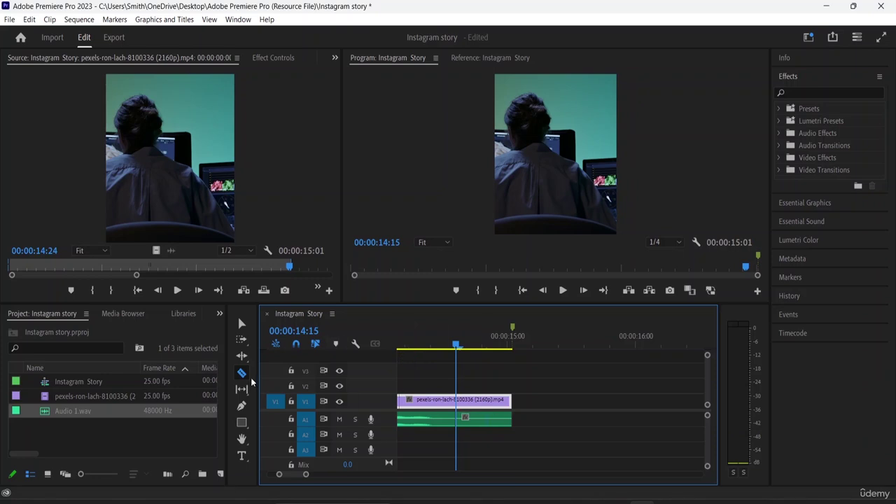
# Step: Delete the silent end piece of the voice-over after 00:00:14:15 on A1
pyautogui.click(242, 323)
pyautogui.click(485, 418)
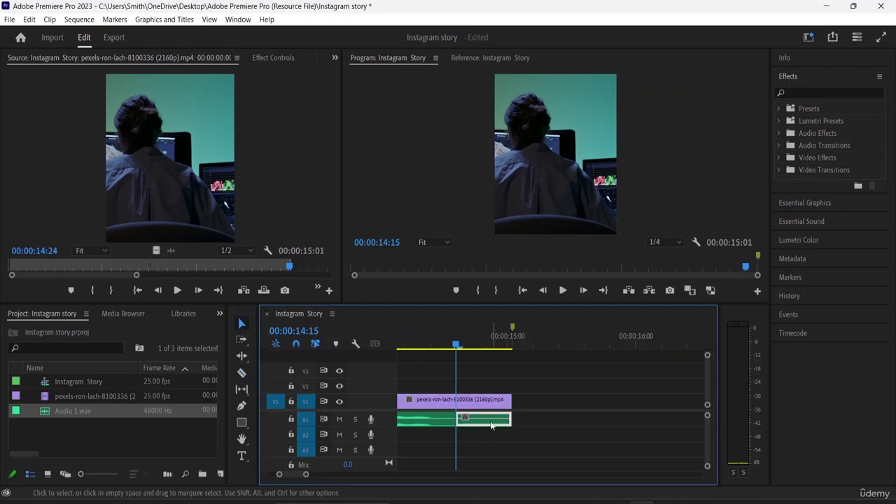
pyautogui.press('Delete')
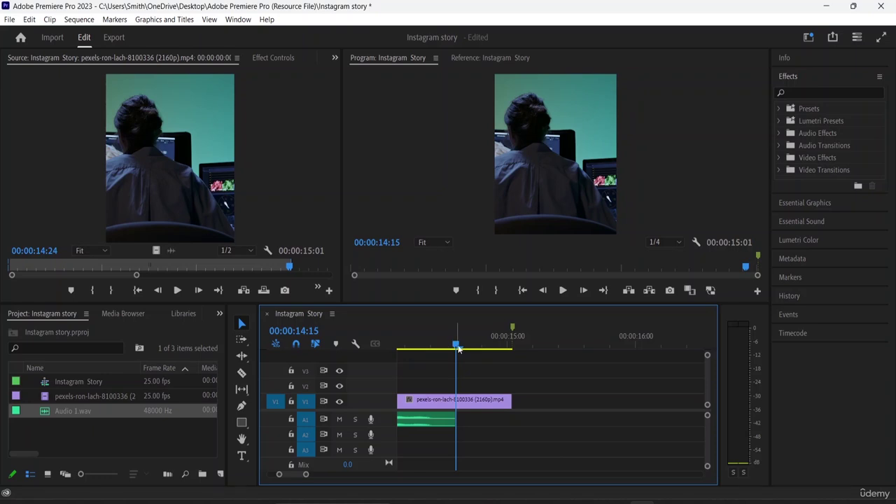
# Step: Delete the three isolated pause pieces from A1, working back from the one near 11 seconds to the one near 1 second
pyautogui.moveTo(458, 348); pyautogui.dragTo(486, 370)
pyautogui.click(560, 420)
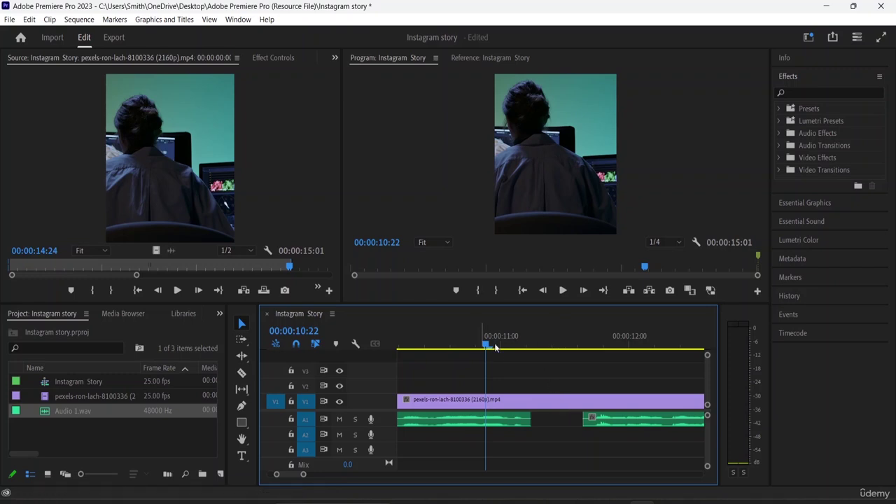
pyautogui.moveTo(486, 346); pyautogui.dragTo(403, 387)
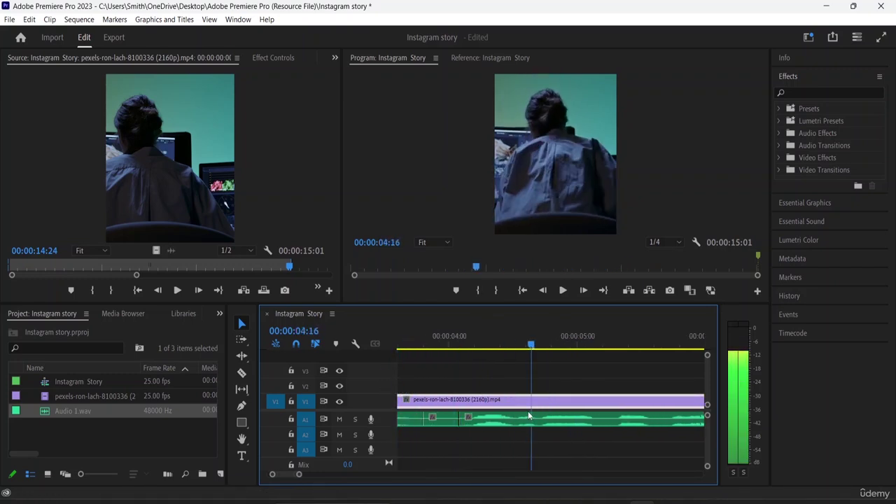
pyautogui.click(443, 425)
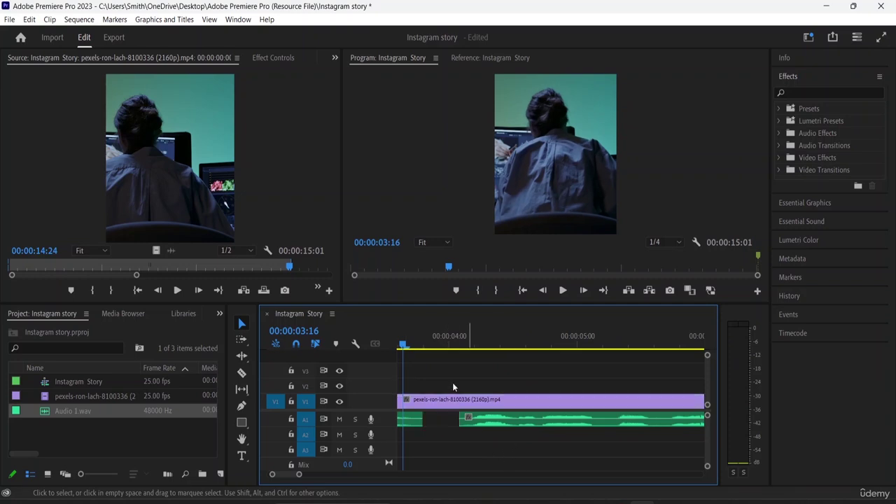
pyautogui.moveTo(403, 345); pyautogui.dragTo(526, 364)
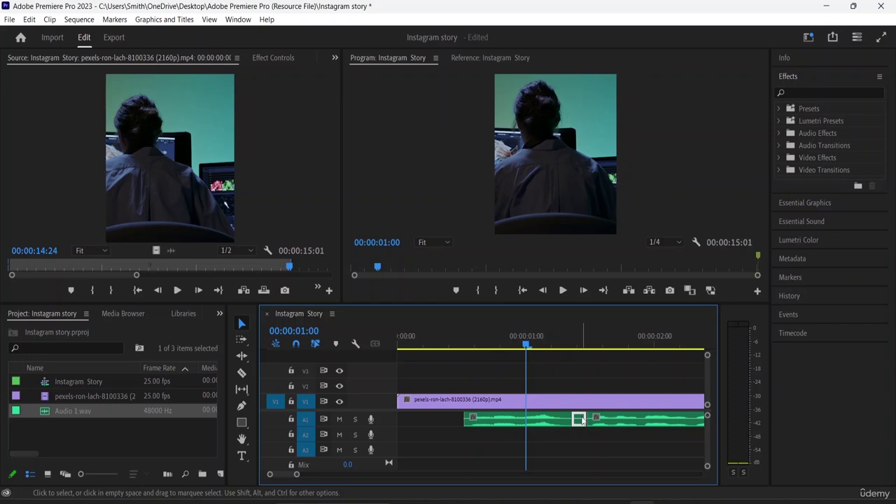
pyautogui.press('Delete')
# Step: Move the first voice-over piece to the start of the sequence and butt the second piece against its end
pyautogui.click(502, 423)
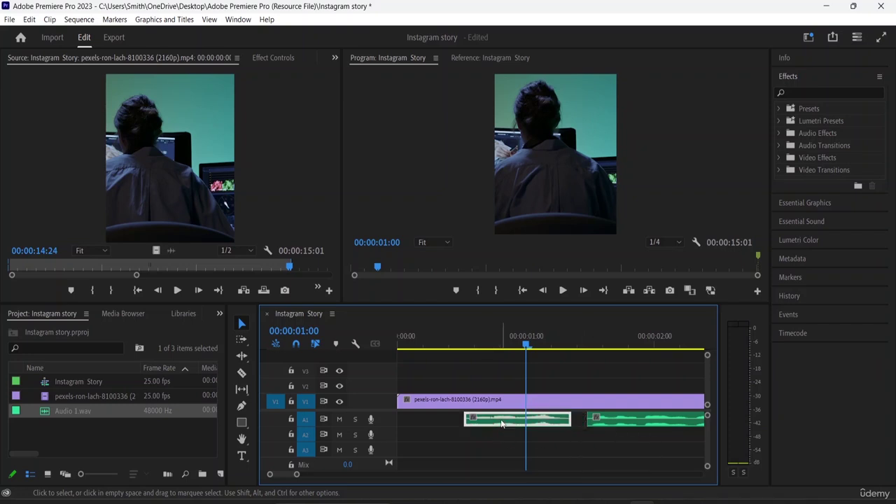
pyautogui.moveTo(501, 423); pyautogui.dragTo(434, 423)
pyautogui.click(638, 415)
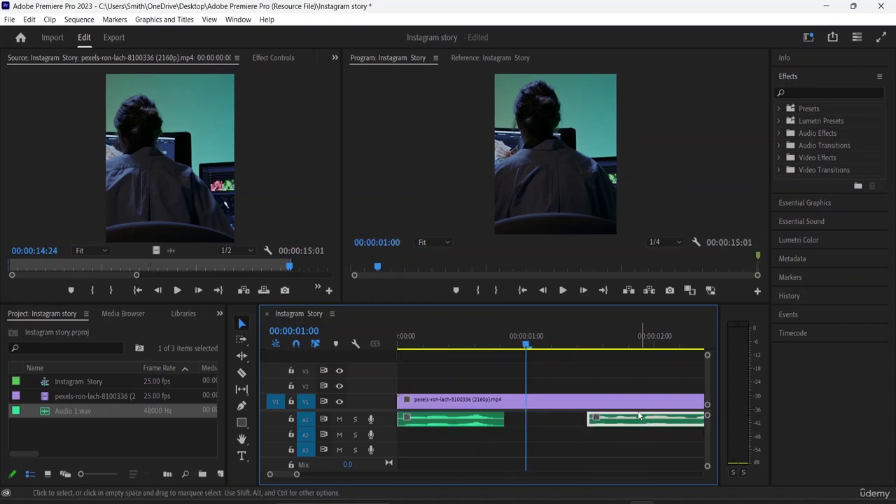
pyautogui.moveTo(639, 416); pyautogui.dragTo(557, 422)
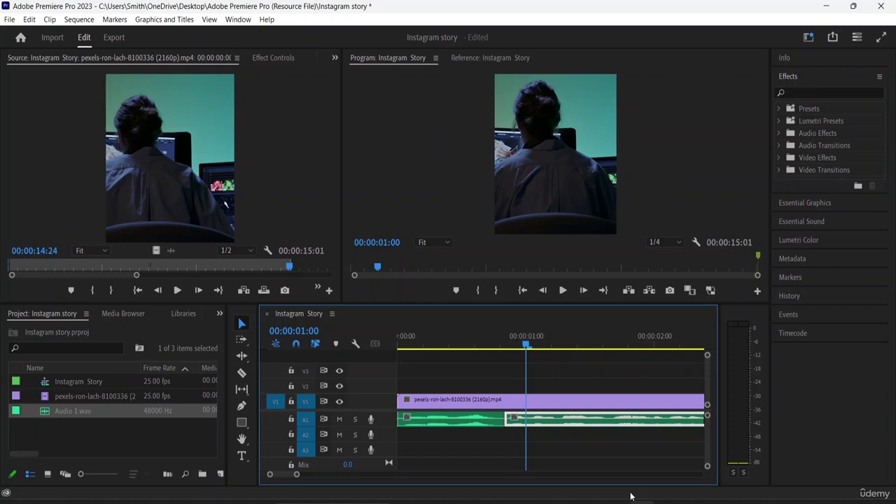
# Step: Close the remaining gaps on A1 by moving the third and fourth voice-over pieces against the ends of their preceding pieces
pyautogui.press('-')
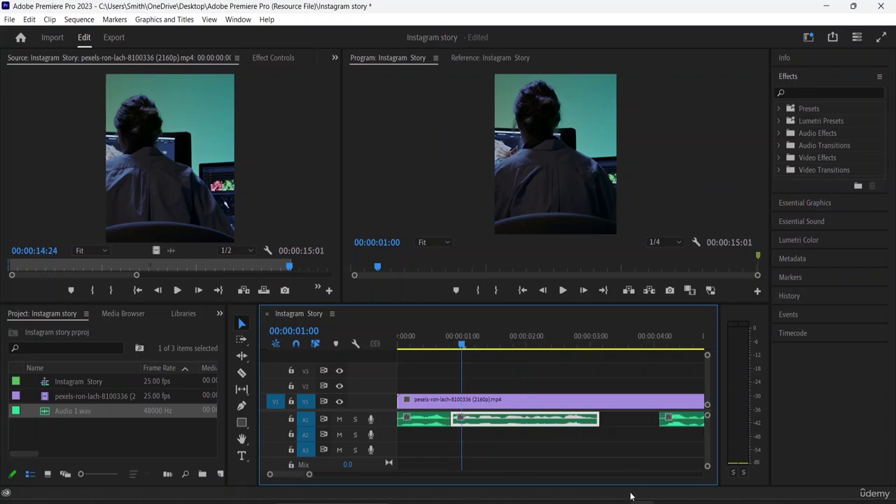
pyautogui.moveTo(688, 422); pyautogui.dragTo(634, 420)
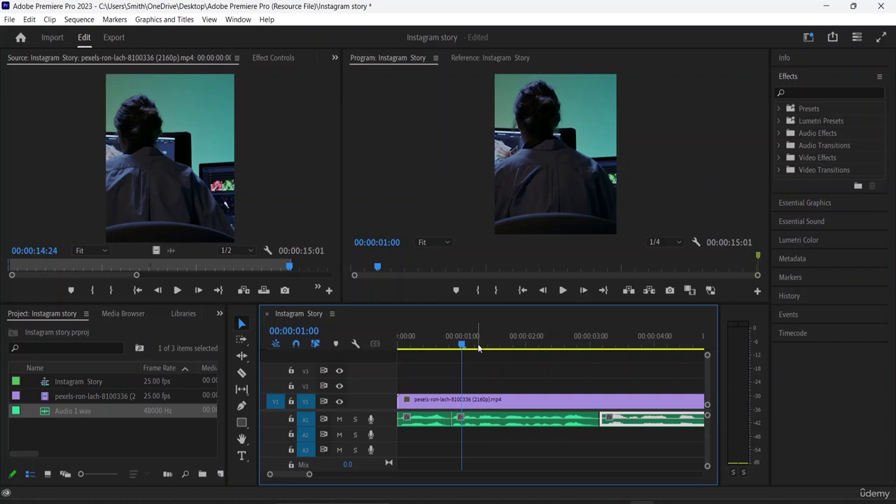
pyautogui.press('-')
pyautogui.press('-')
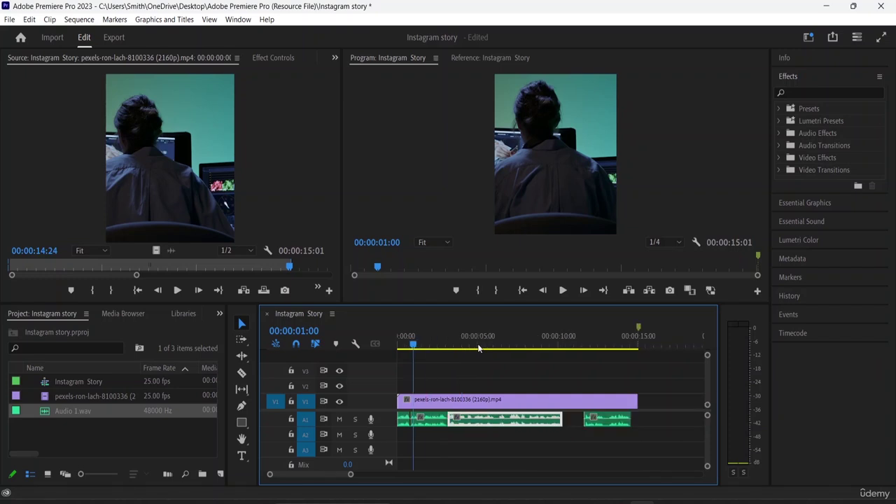
pyautogui.moveTo(608, 418); pyautogui.dragTo(587, 419)
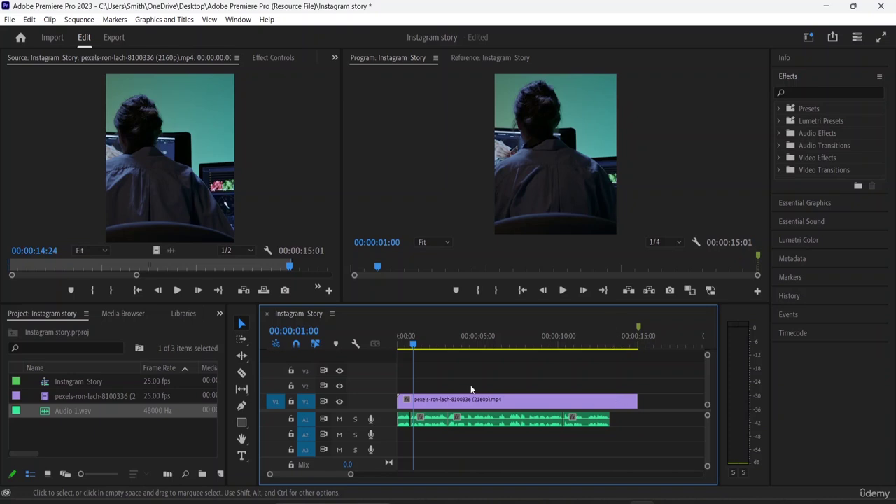
# Step: Split the V1 video clip at the end of the voice-over and delete the leftover video piece
pyautogui.click(241, 374)
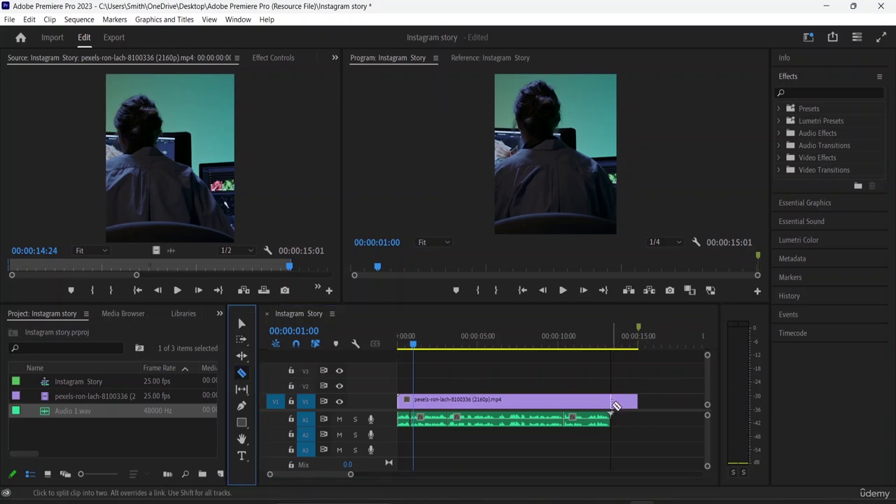
pyautogui.click(612, 403)
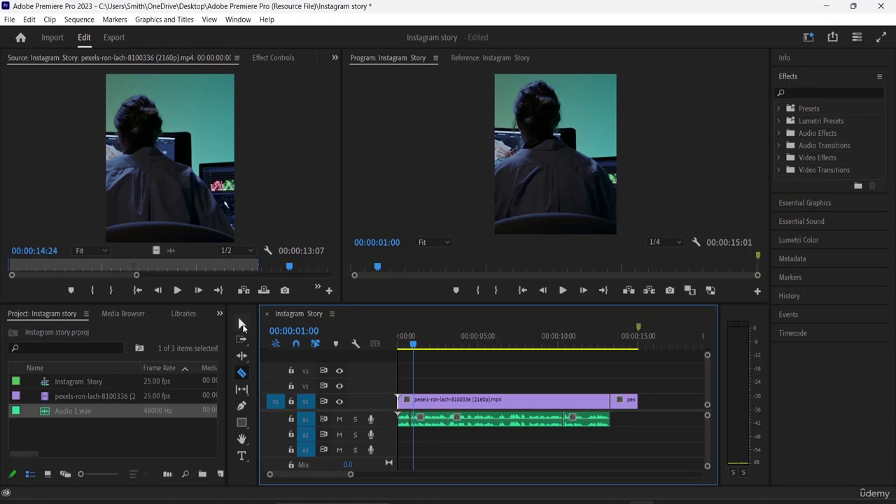
pyautogui.click(241, 322)
pyautogui.click(620, 399)
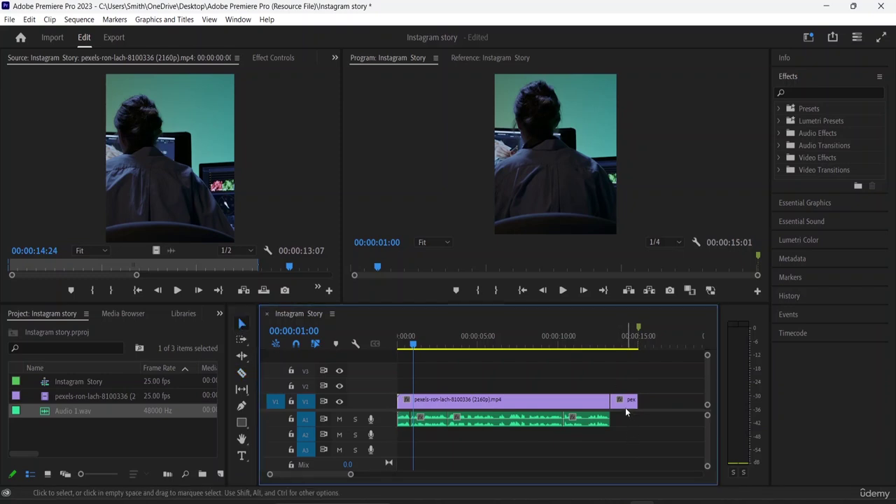
pyautogui.press('Delete')
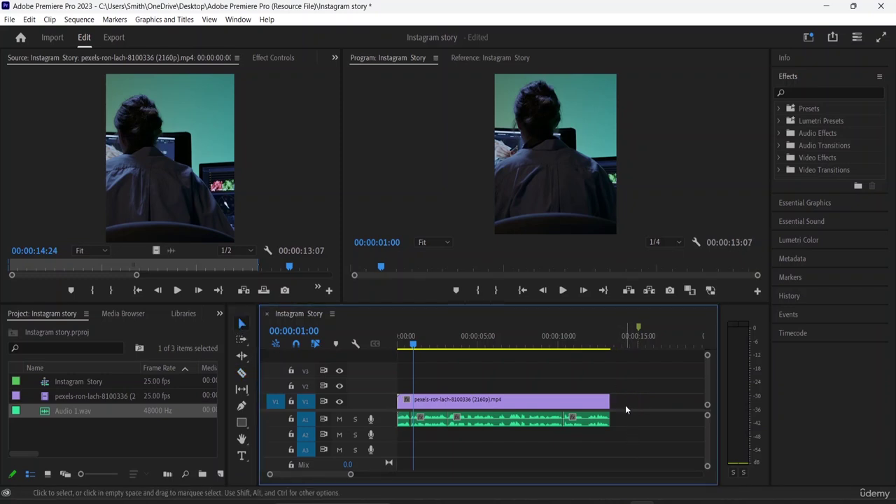
# Step: Play the opening of the sequence from near its start to check the voice-over
pyautogui.moveTo(413, 348); pyautogui.dragTo(399, 344)
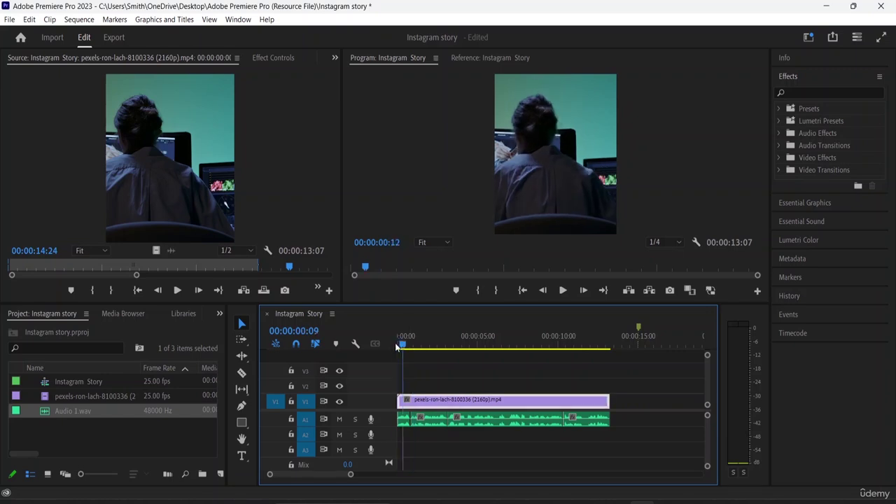
pyautogui.press('space')
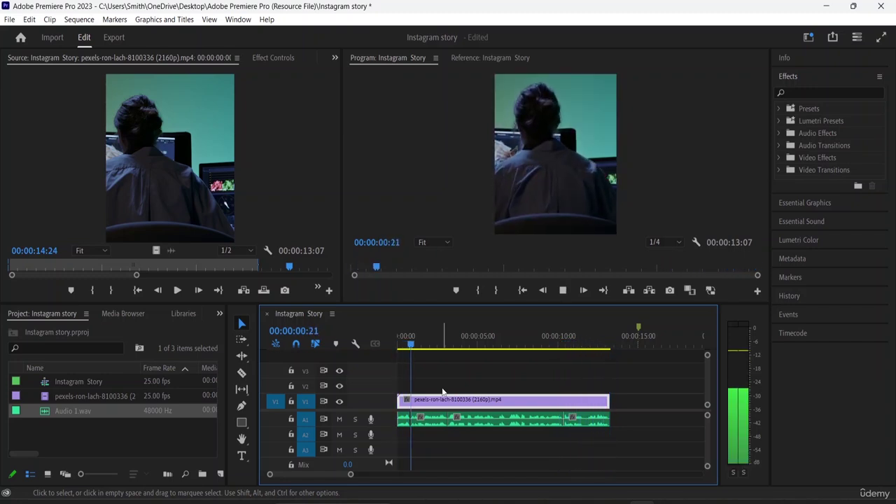
pyautogui.press('space')
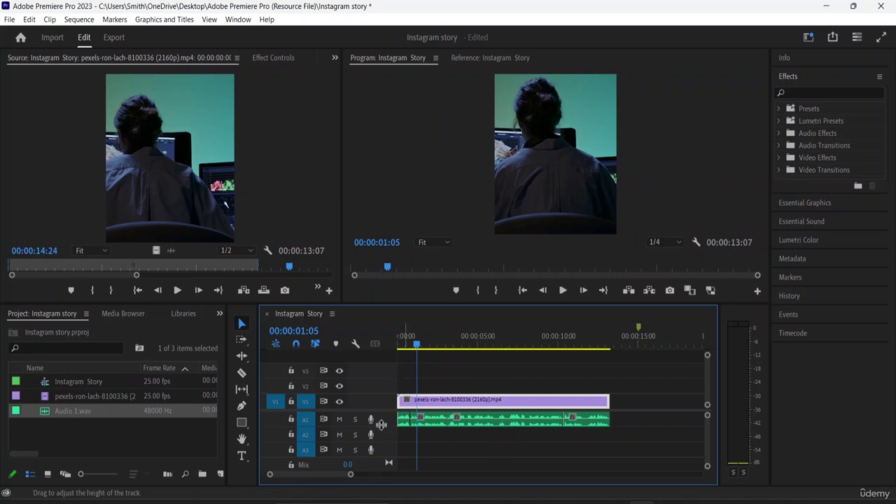
# Step: Enlarge the height of audio track A1 until its track name and full waveforms show
pyautogui.moveTo(381, 424); pyautogui.dragTo(385, 443)
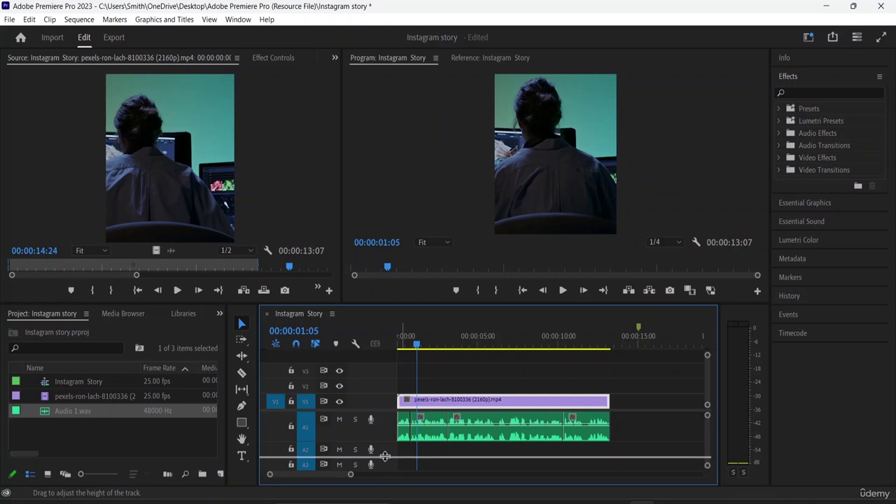
pyautogui.moveTo(386, 455); pyautogui.dragTo(388, 470)
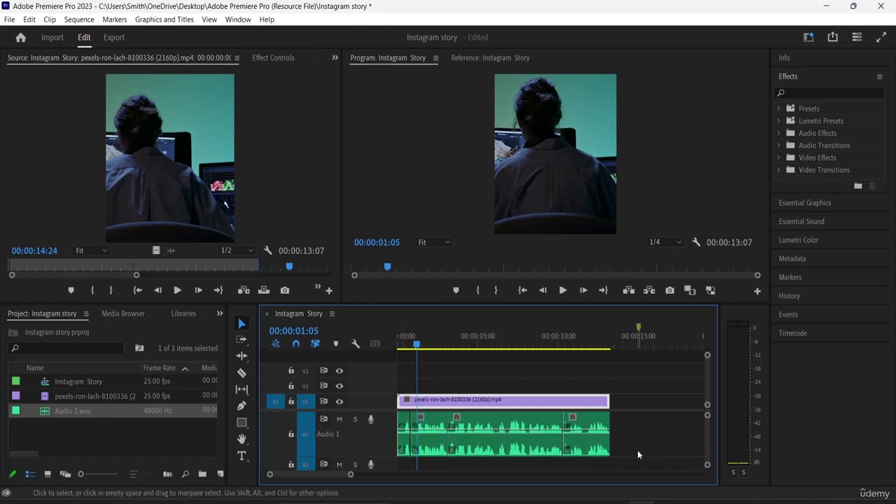
pyautogui.scroll(5, 637, 453)
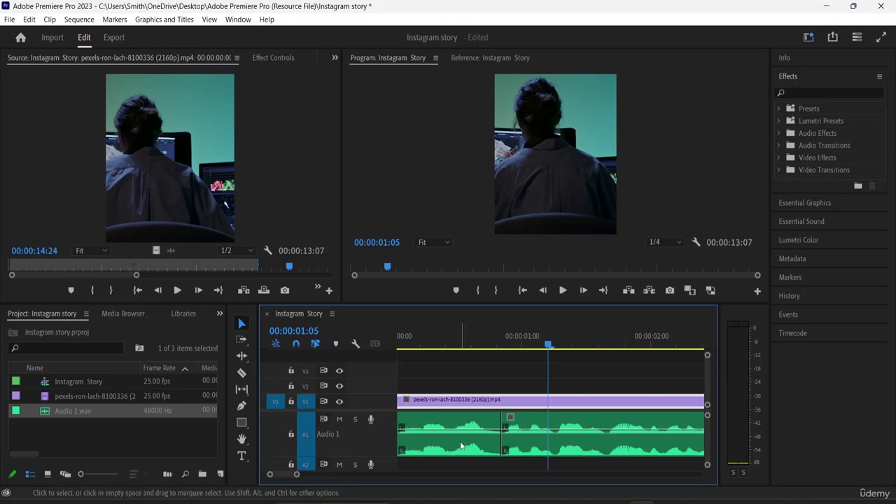
# Step: Raise the volume level line of the second voice-over piece on A1 slightly
pyautogui.click(565, 433)
pyautogui.moveTo(563, 428)
pyautogui.mouseDown()
pyautogui.moveTo(562, 417)
pyautogui.moveTo(562, 429)
pyautogui.mouseUp()
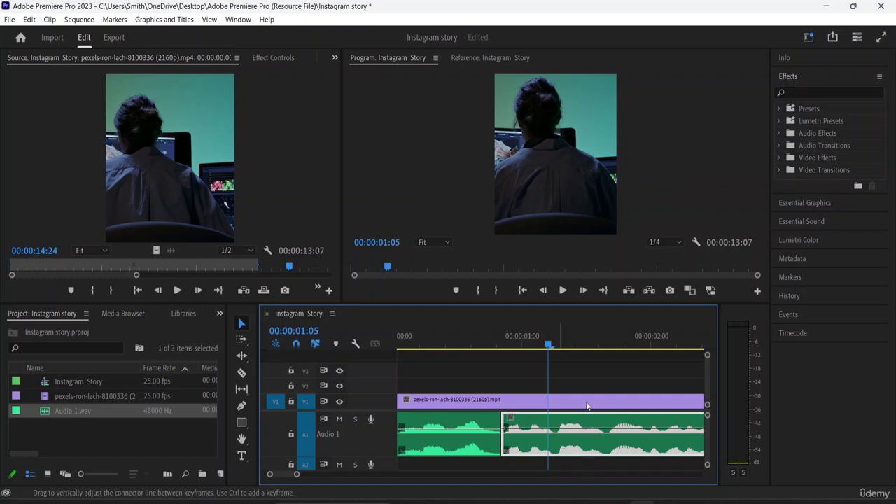
pyautogui.doubleClick(607, 433)
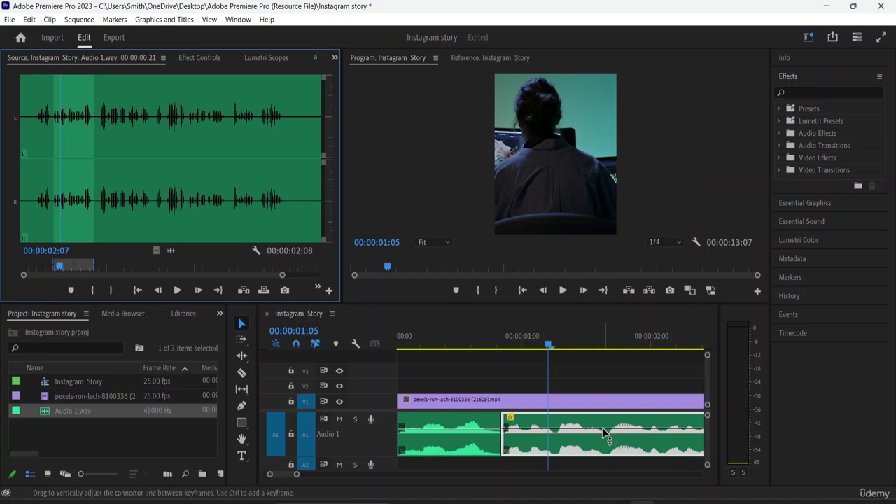
pyautogui.moveTo(602, 427); pyautogui.dragTo(601, 425)
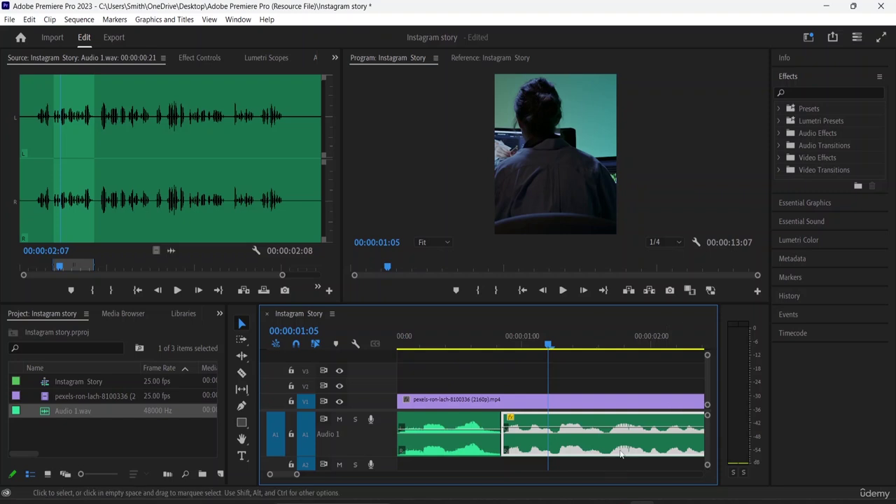
pyautogui.scroll(-2, 443, 437)
pyautogui.scroll(2, 442, 437)
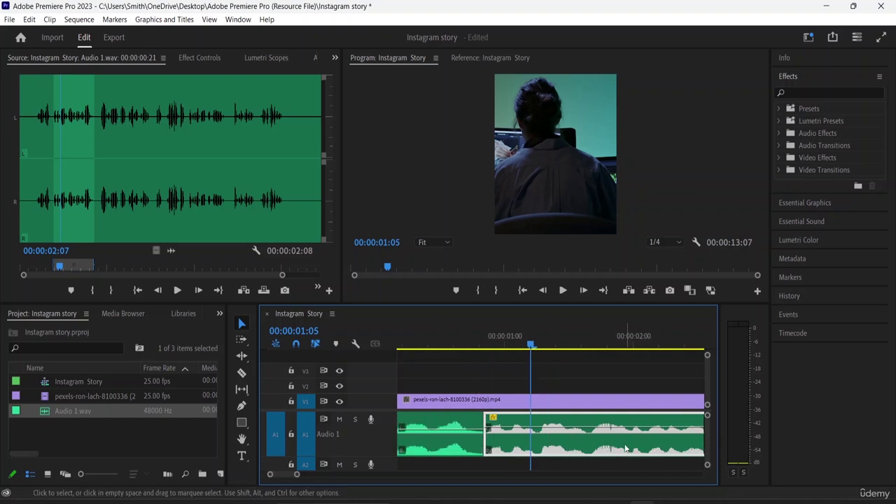
# Step: Copy the second voice-over piece and paste its Volume, Channel Volume and Panner attributes onto that same piece
pyautogui.rightClick(565, 431)
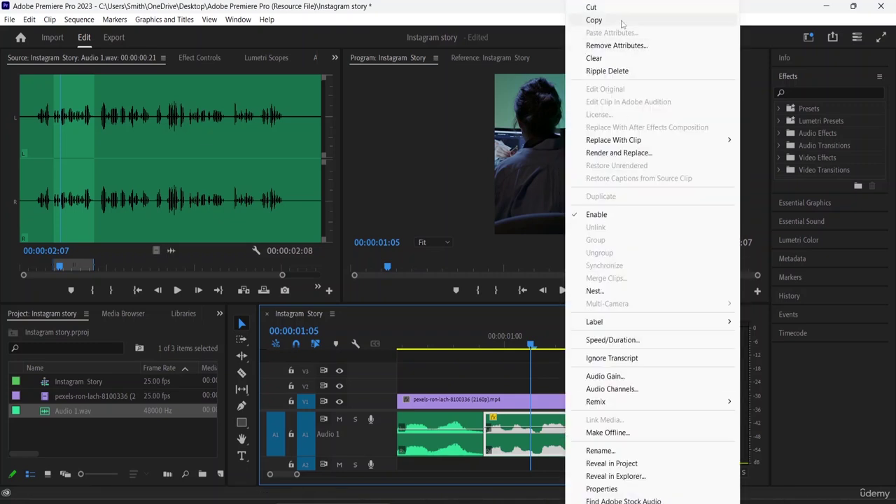
pyautogui.click(593, 19)
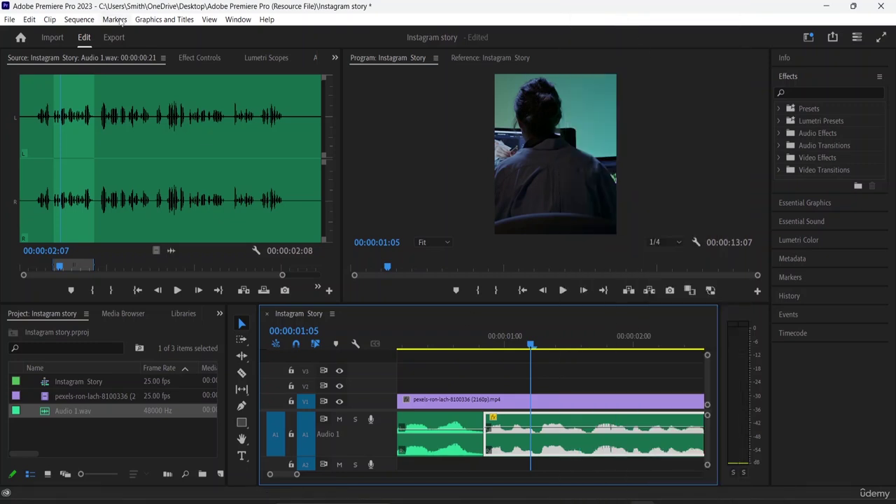
pyautogui.click(29, 19)
pyautogui.click(61, 115)
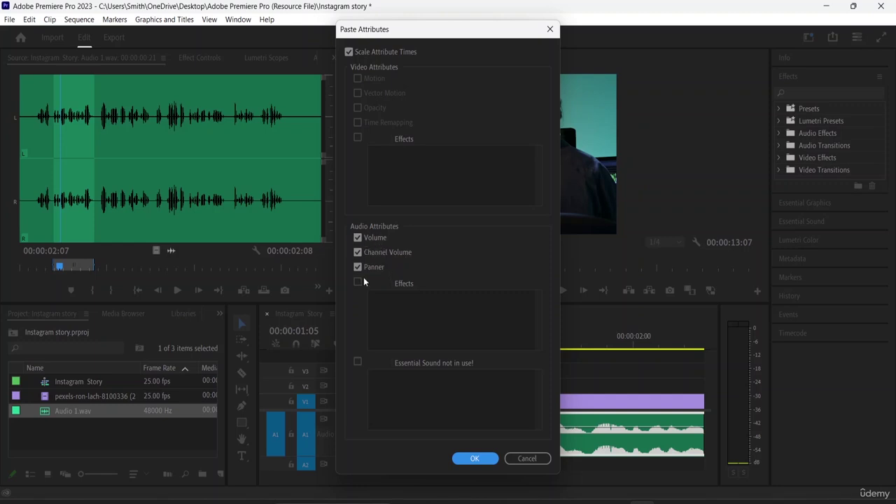
pyautogui.click(483, 459)
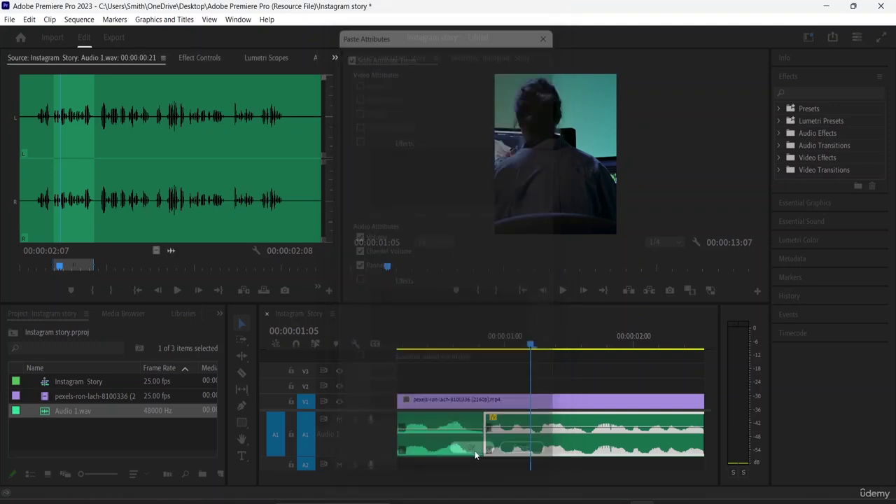
# Step: Paste the copied Volume, Channel Volume and Panner attributes onto the first voice-over piece
pyautogui.click(441, 425)
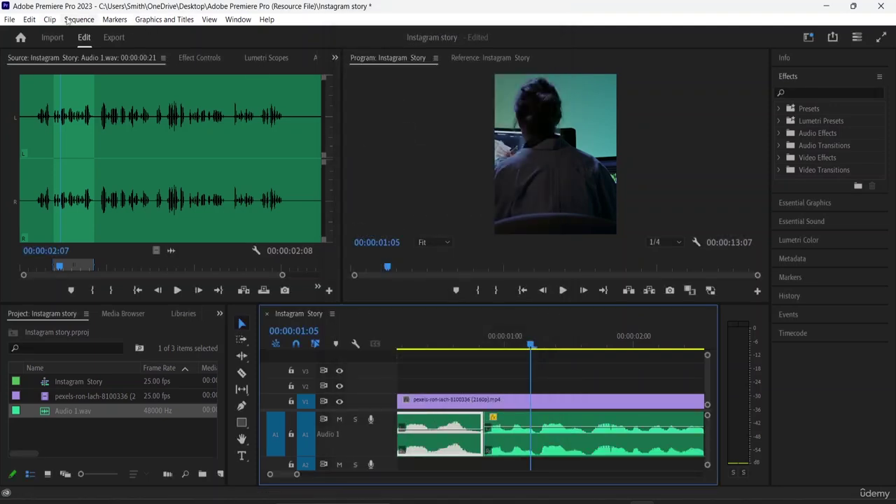
pyautogui.click(29, 21)
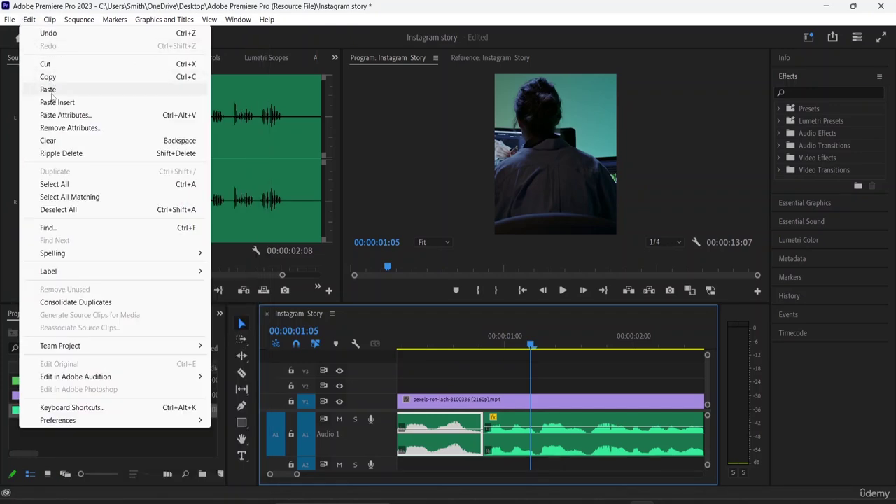
pyautogui.click(59, 116)
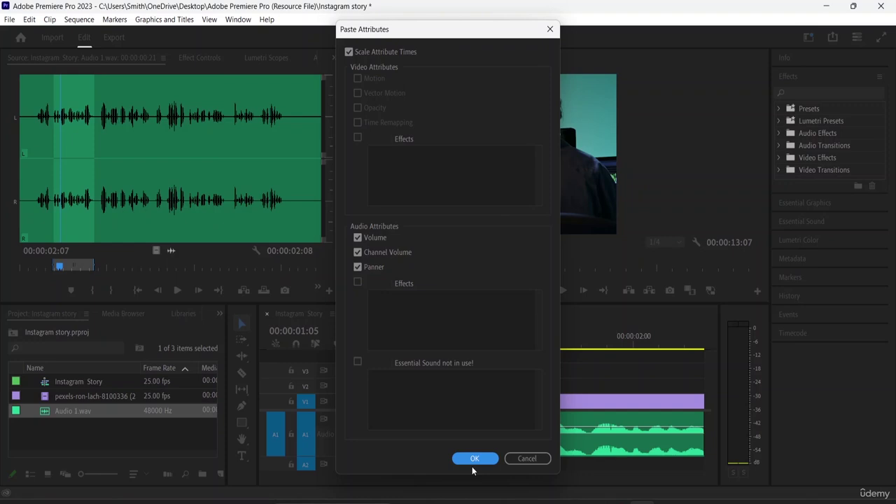
pyautogui.click(474, 459)
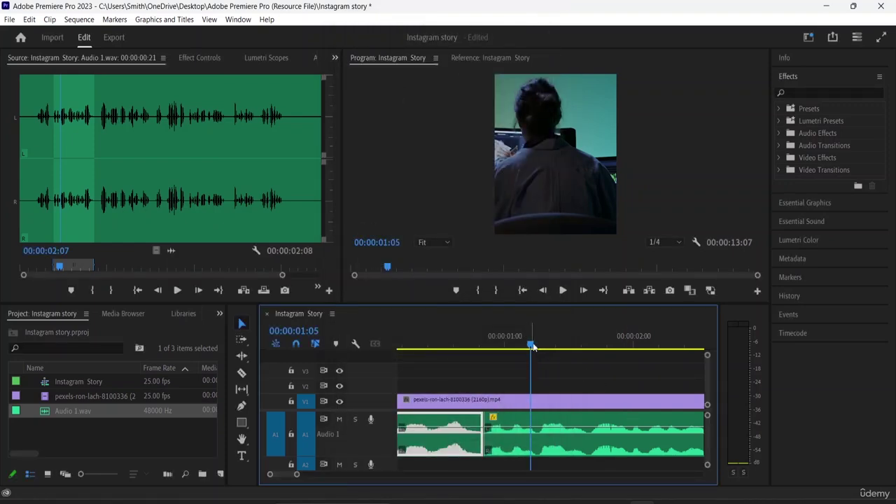
# Step: Paste the copied audio attributes onto the third voice-over piece on A1
pyautogui.press('-')
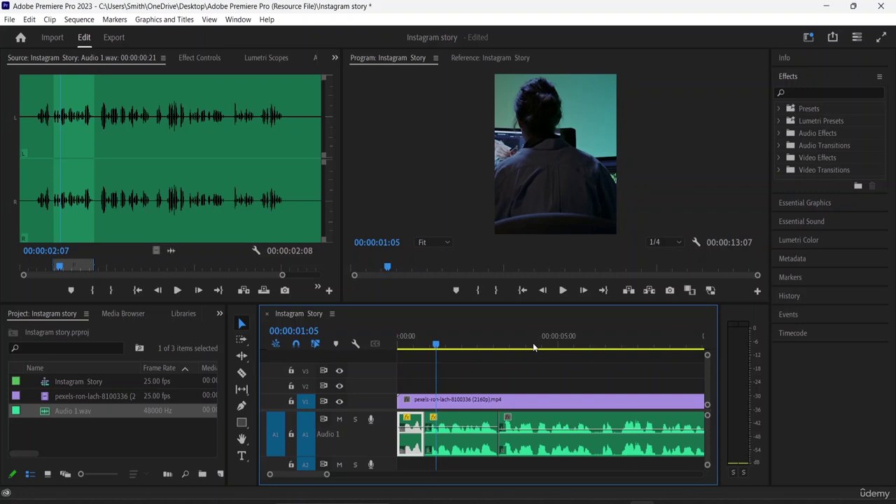
pyautogui.click(573, 429)
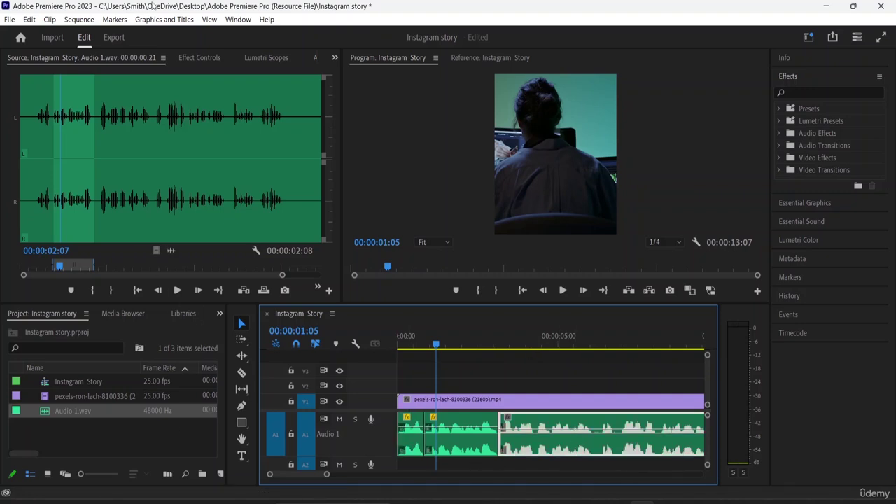
pyautogui.click(32, 21)
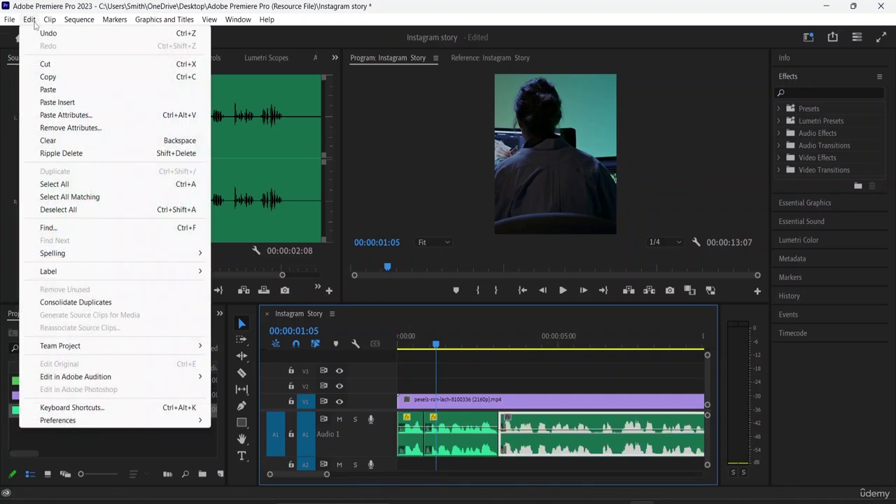
pyautogui.click(66, 115)
pyautogui.click(475, 459)
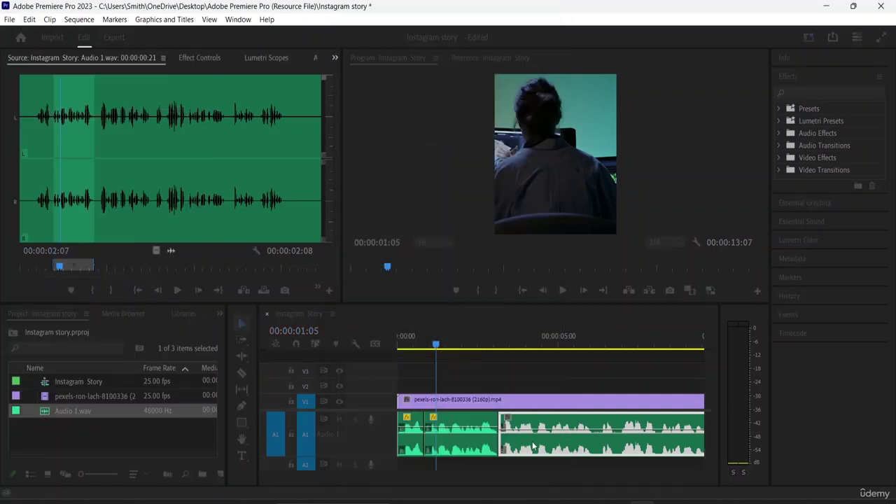
# Step: Paste the copied Volume, Channel Volume and Panner attributes onto the fourth voice-over piece and return the playhead to the sequence start
pyautogui.moveTo(436, 345); pyautogui.dragTo(468, 345)
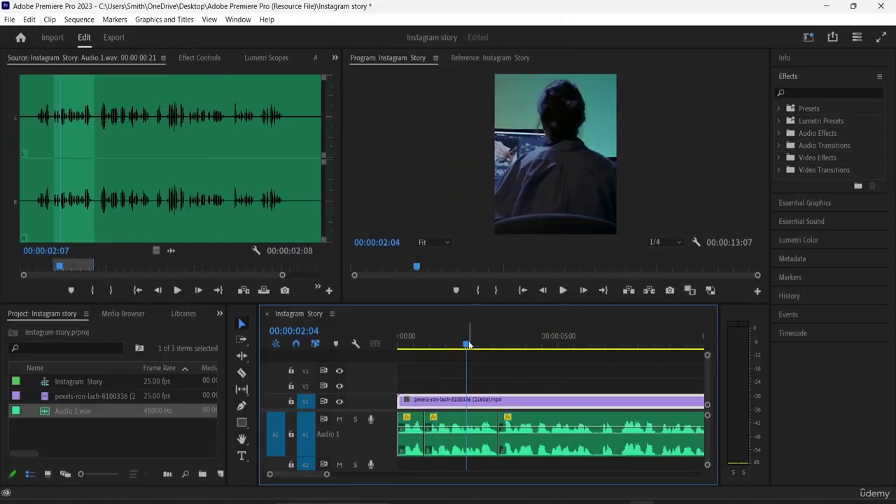
pyautogui.press('-')
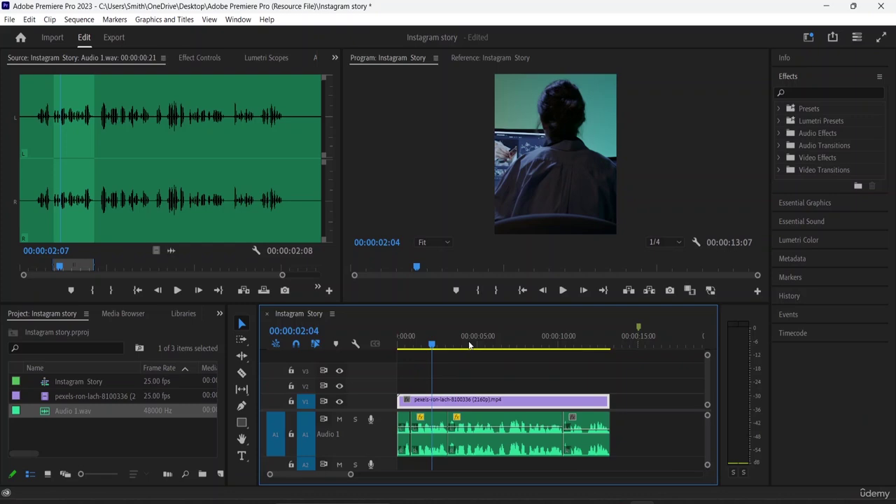
pyautogui.click(584, 450)
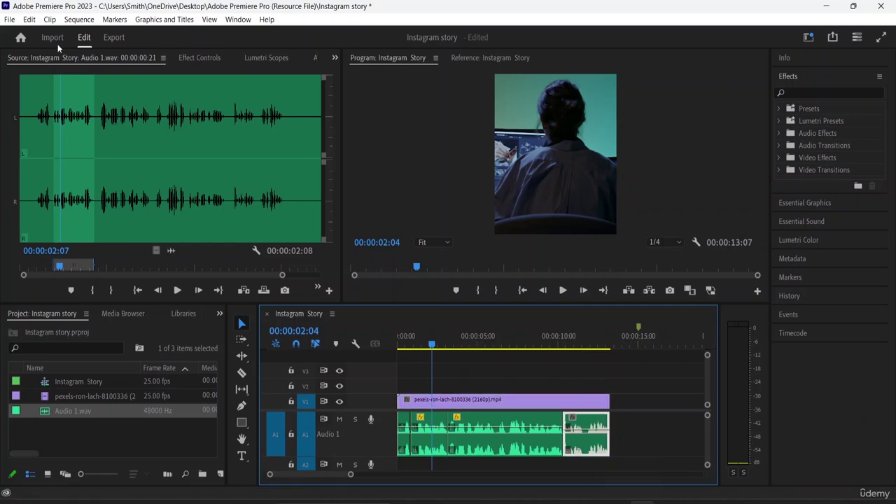
pyautogui.click(49, 19)
pyautogui.press('Escape')
pyautogui.click(29, 20)
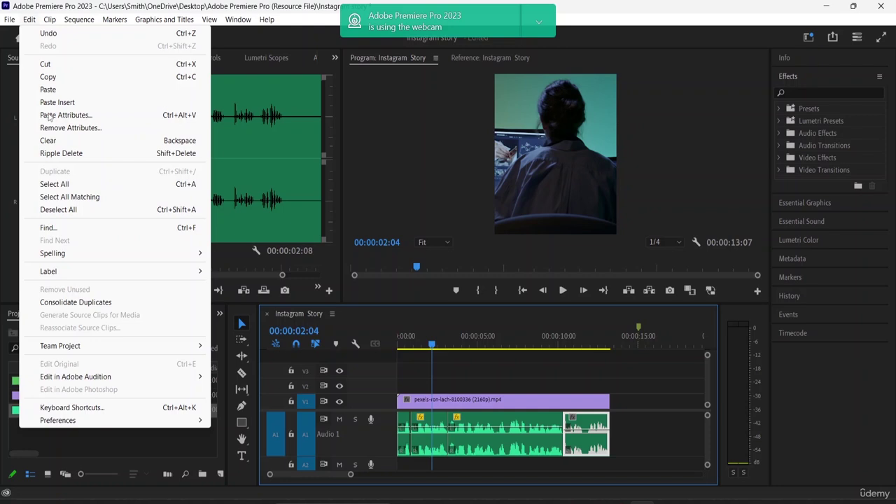
pyautogui.click(86, 120)
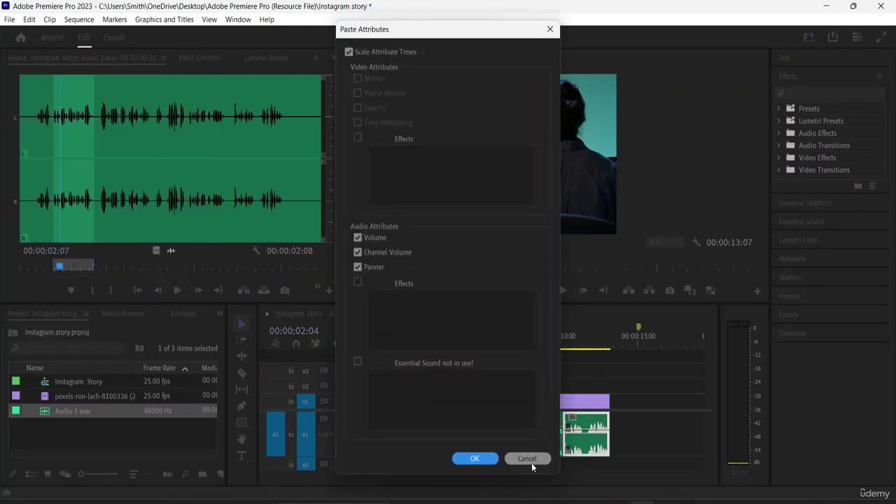
pyautogui.click(474, 457)
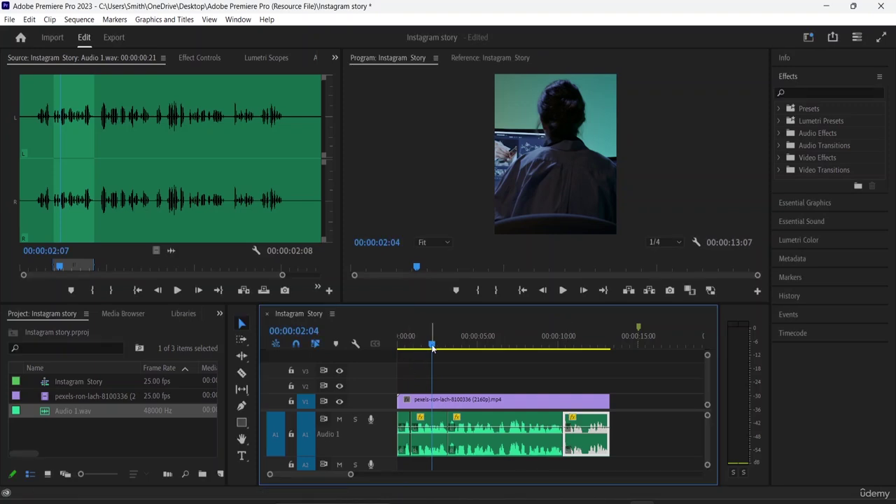
pyautogui.press('Home')
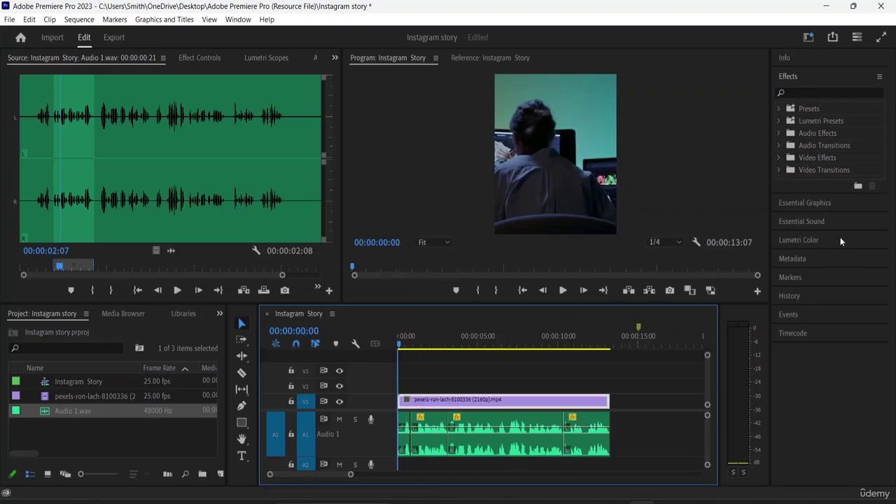
pyautogui.click(800, 221)
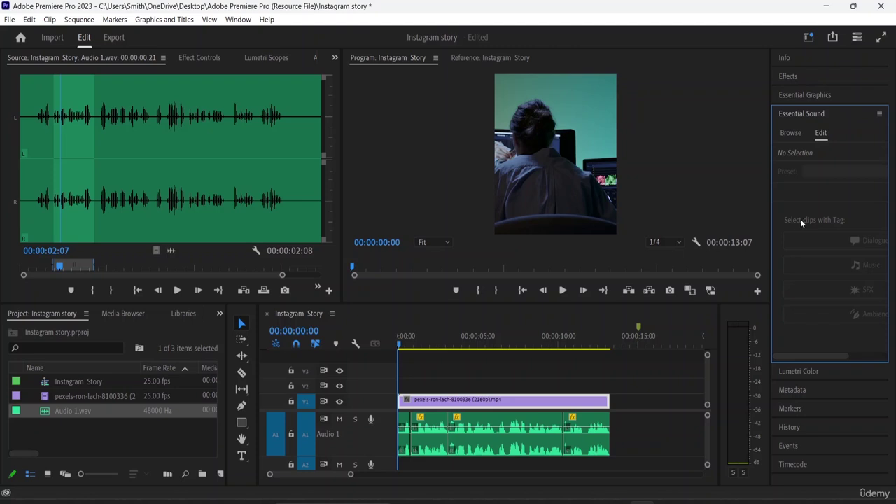
pyautogui.click(880, 113)
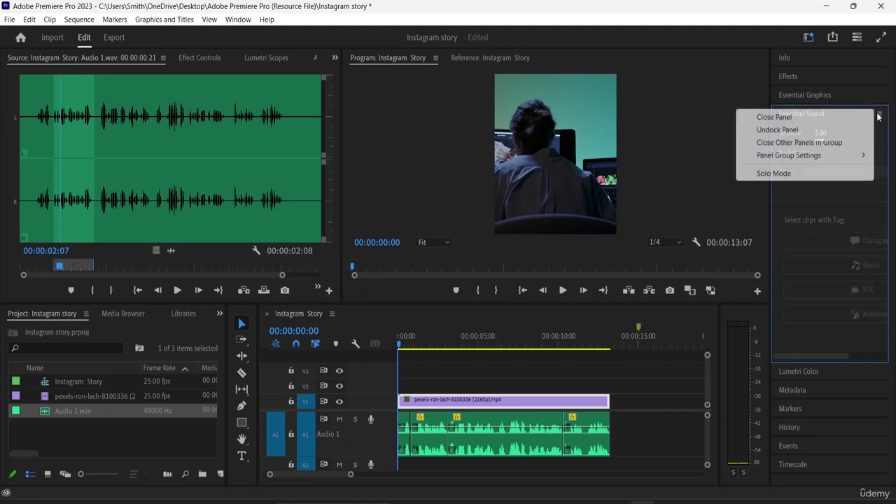
pyautogui.click(813, 109)
pyautogui.click(809, 115)
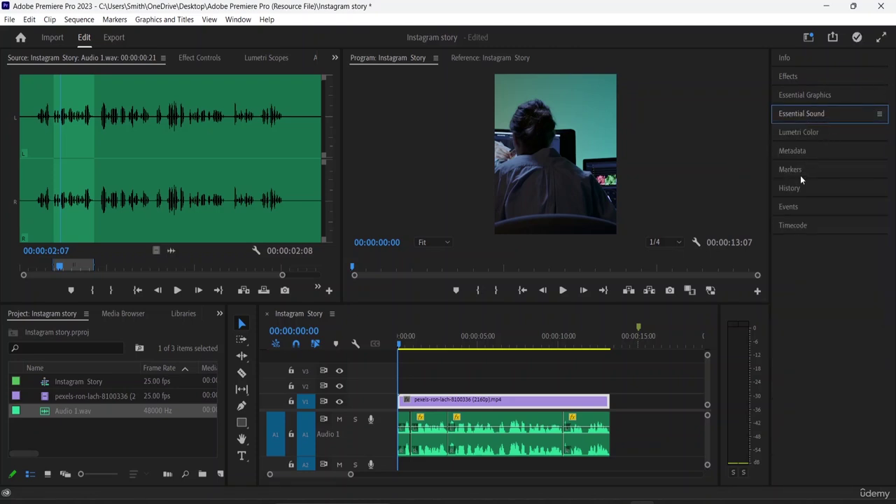
# Step: Select the first voice-over piece on A1 and open its Essential Sound settings
pyautogui.click(502, 429)
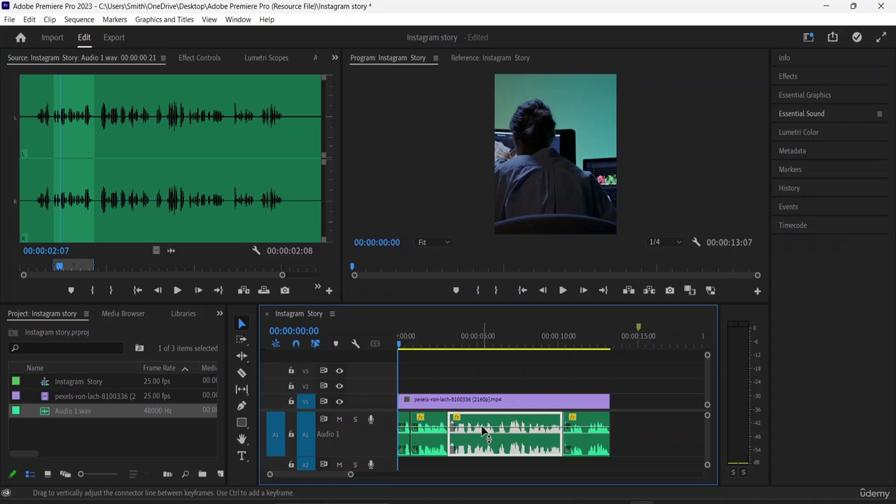
pyautogui.click(405, 428)
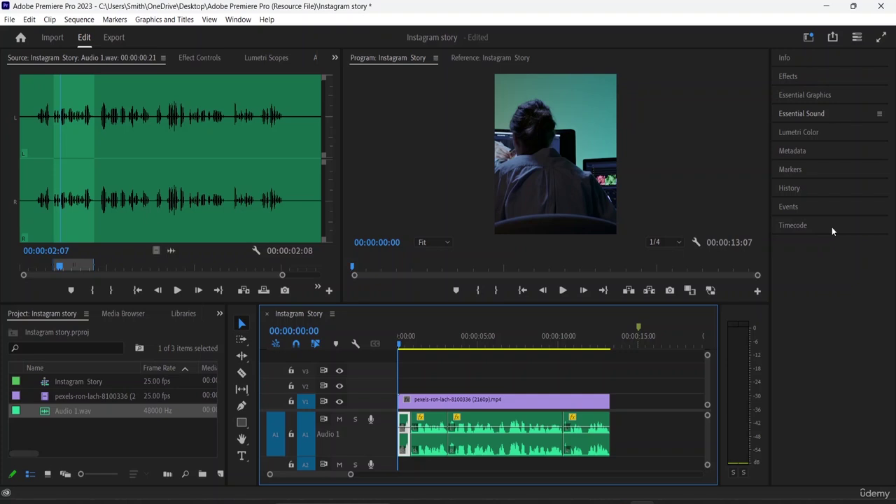
pyautogui.click(800, 115)
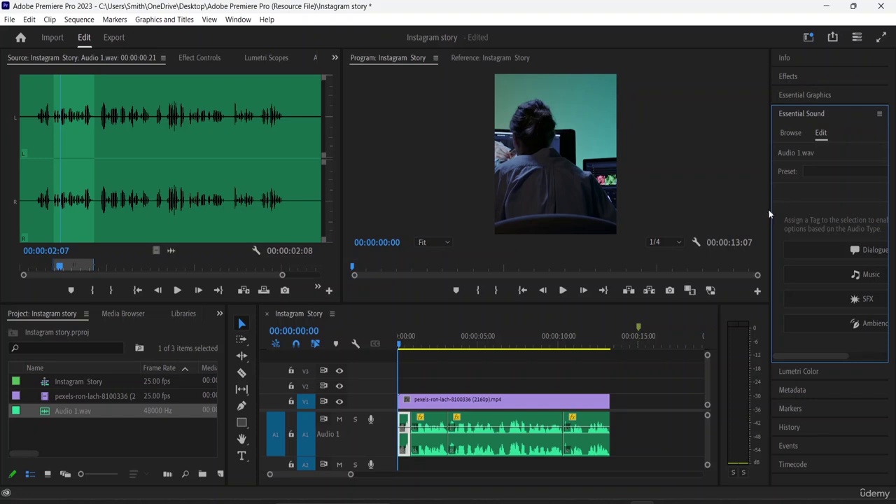
# Step: Tag the first voice-over piece as Dialogue, enable Clarity Dynamics at 3.9 and play back the result
pyautogui.moveTo(770, 211); pyautogui.dragTo(696, 212)
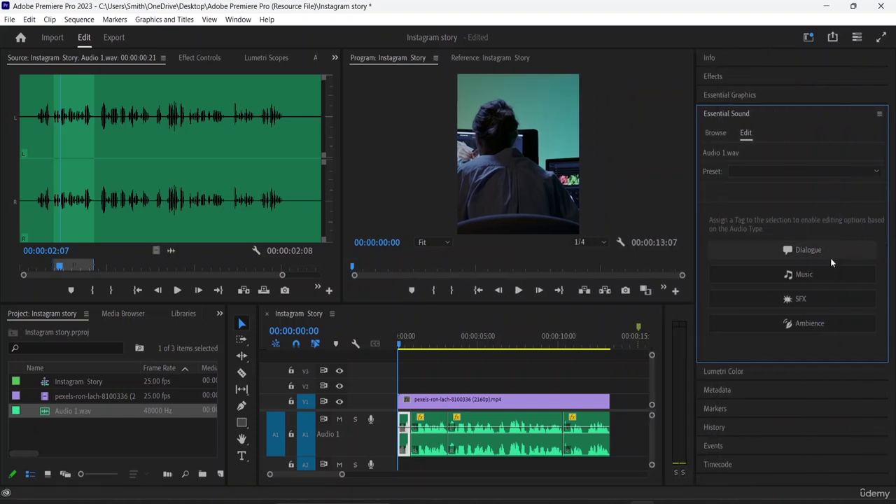
pyautogui.click(800, 251)
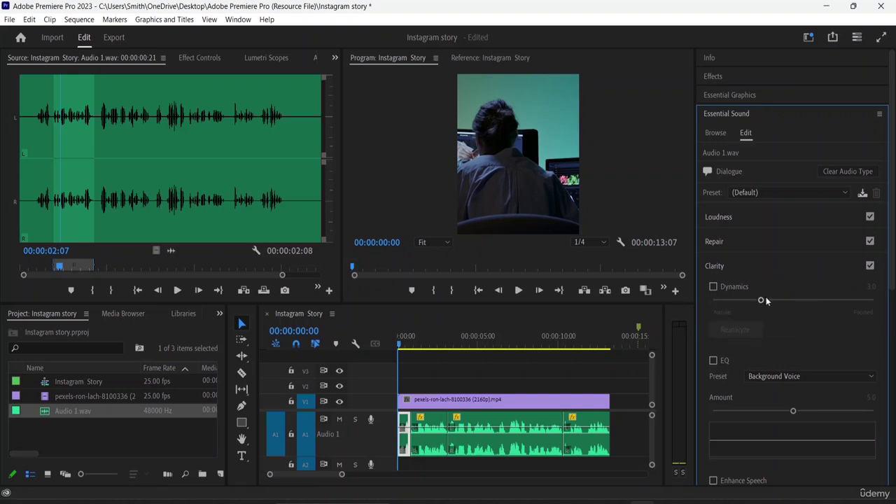
pyautogui.moveTo(766, 299); pyautogui.dragTo(770, 301)
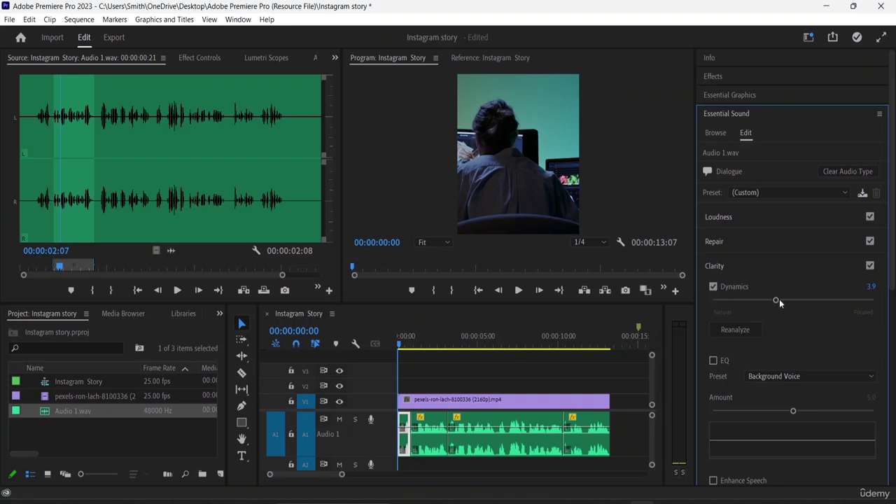
pyautogui.press('space')
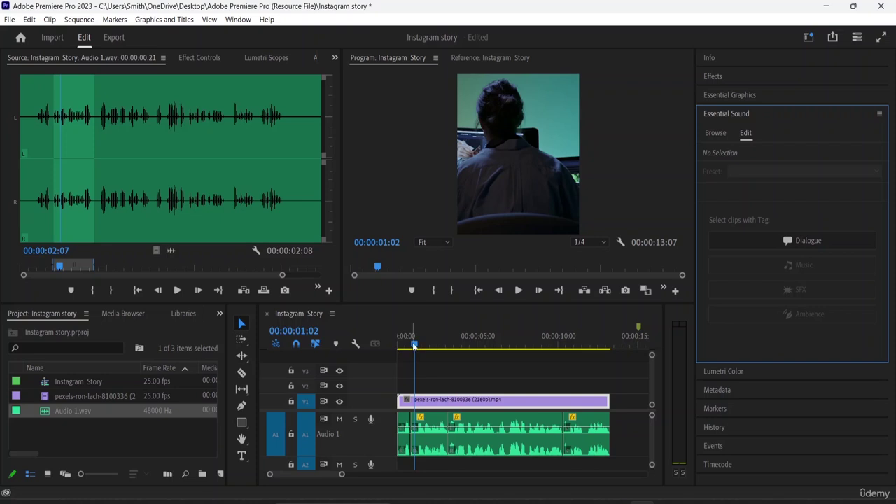
# Step: Return the playhead to the sequence start, reselect the Dialogue-tagged clip and raise its Clarity Dynamics to 4.2
pyautogui.click(395, 347)
pyautogui.click(815, 241)
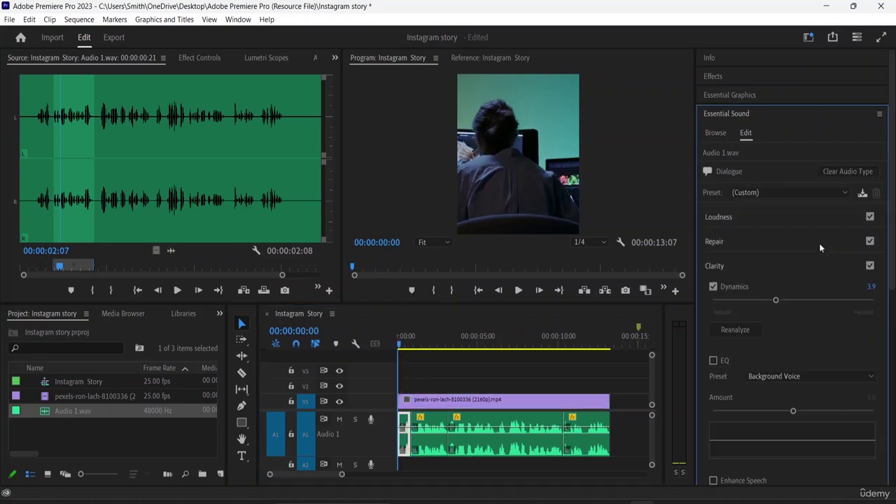
pyautogui.click(781, 301)
# Step: Enable Enhance Speech on the first voice-over piece and auto-match its loudness
pyautogui.scroll(-1, 781, 320)
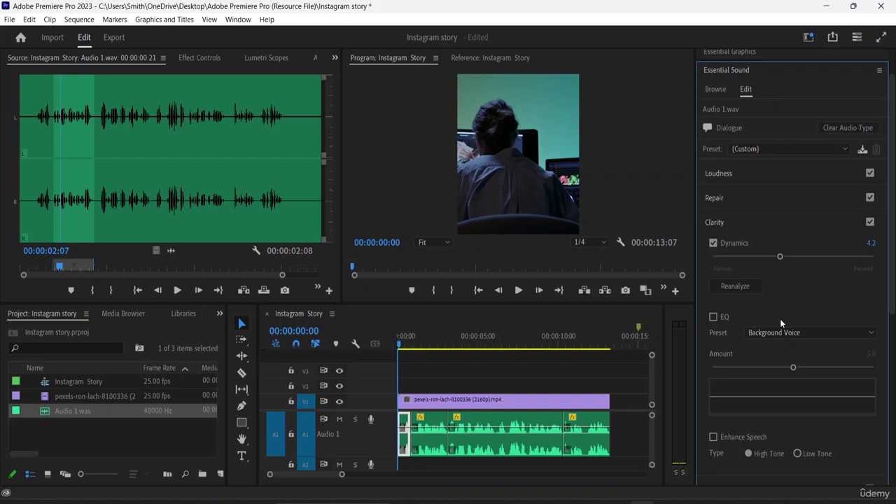
pyautogui.click(713, 437)
pyautogui.press('space')
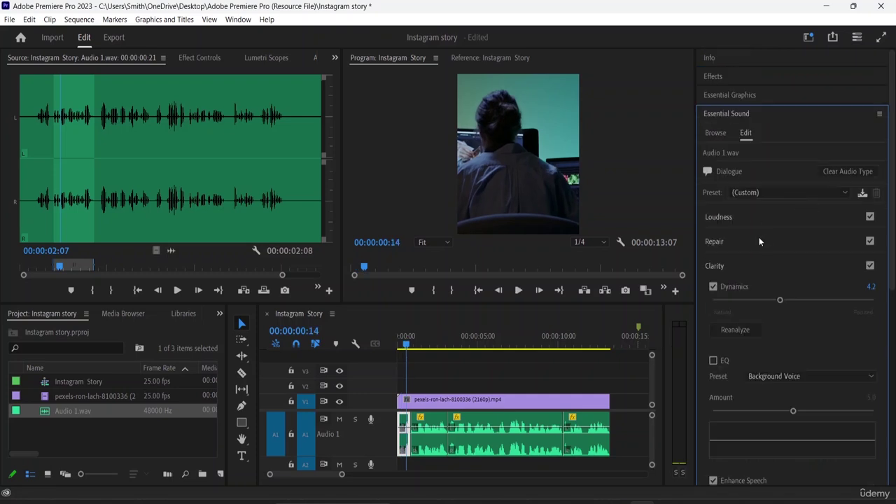
pyautogui.click(715, 219)
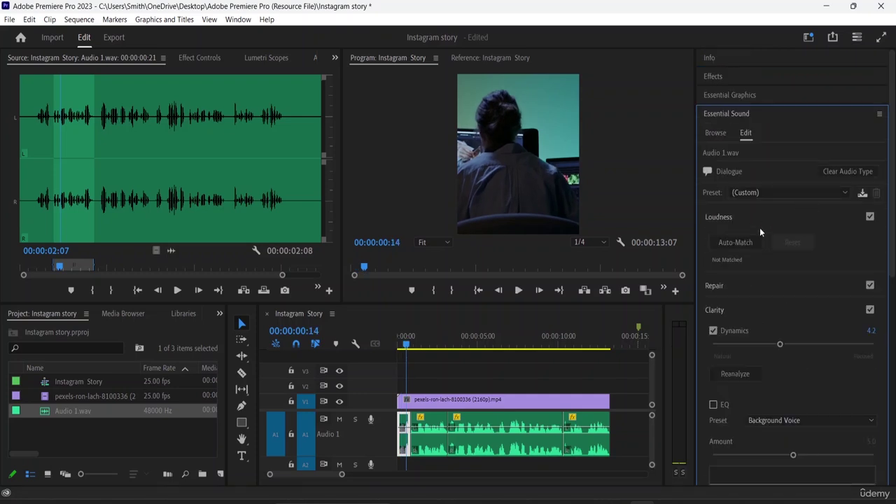
pyautogui.click(731, 244)
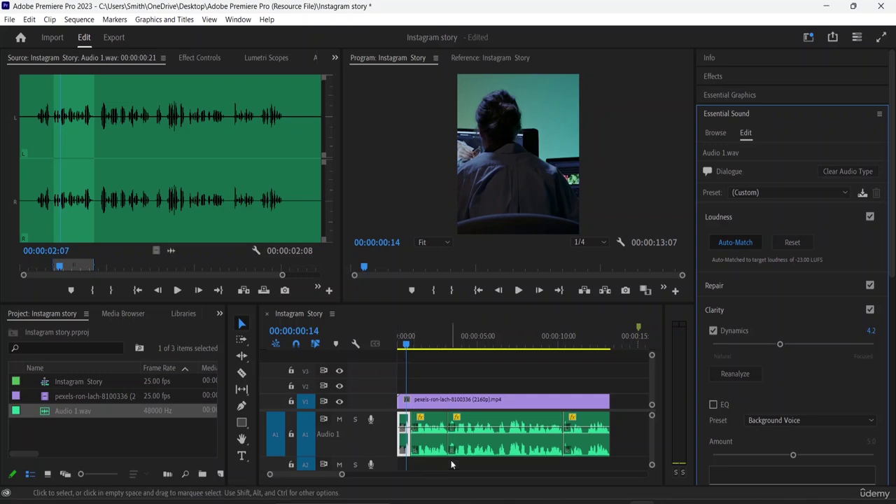
# Step: Select the other three voice-over pieces on A1 and paste the copied Volume, Channel Volume and Panner attributes onto them
pyautogui.click(633, 461)
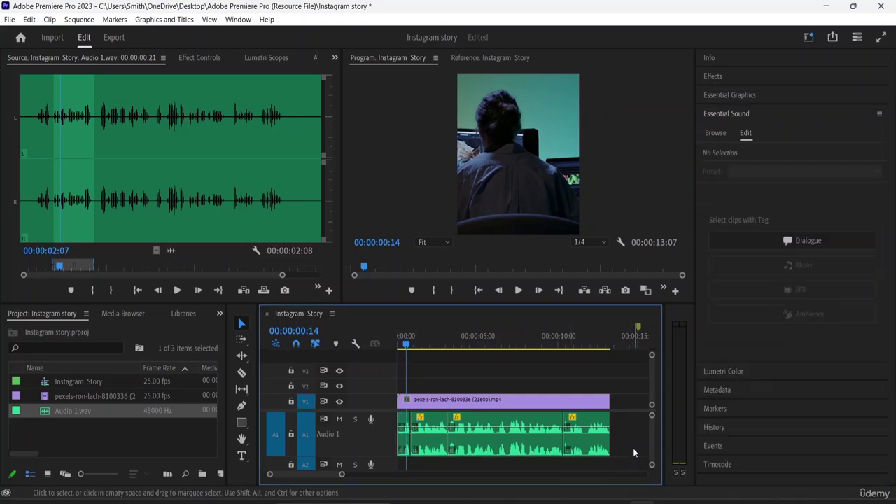
pyautogui.moveTo(633, 448); pyautogui.dragTo(413, 429)
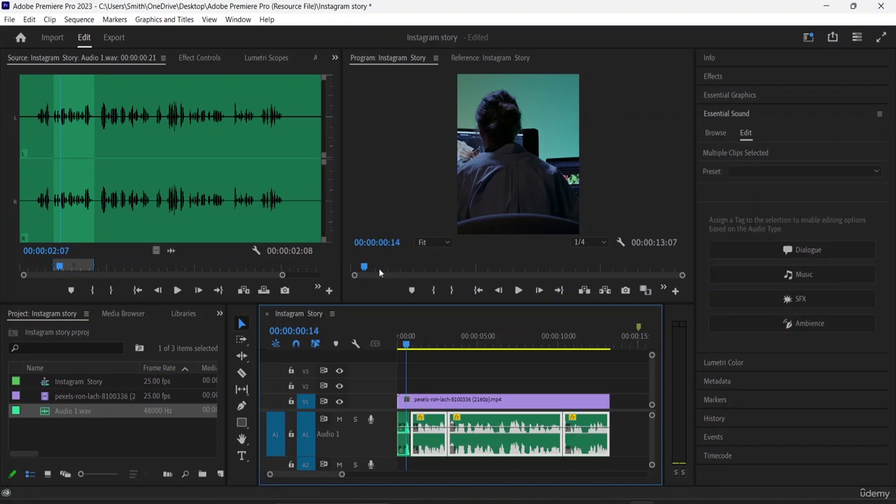
pyautogui.click(29, 20)
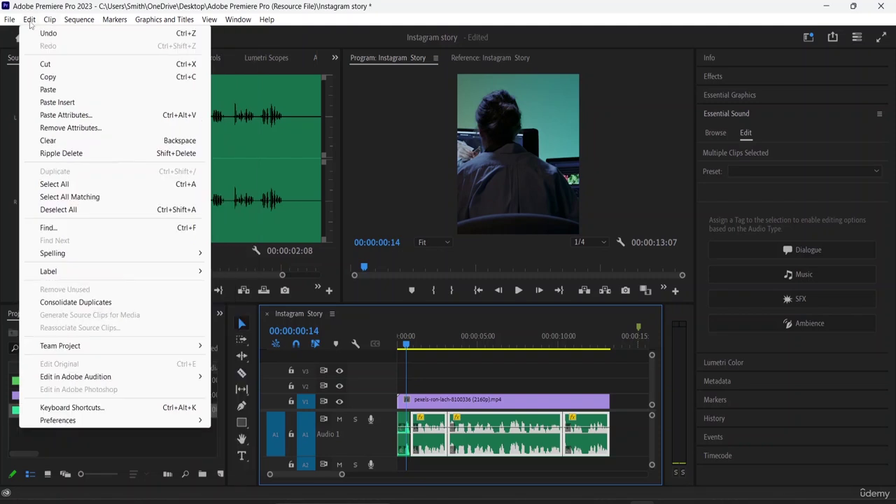
pyautogui.click(62, 115)
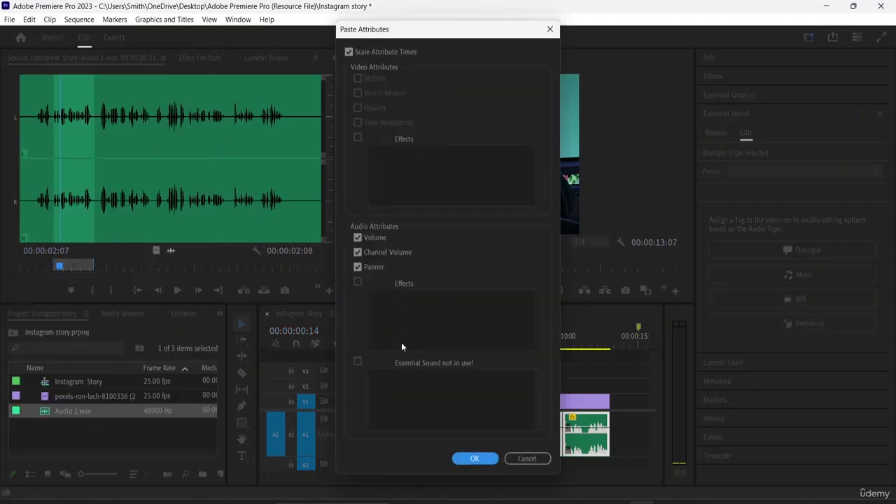
pyautogui.click(474, 459)
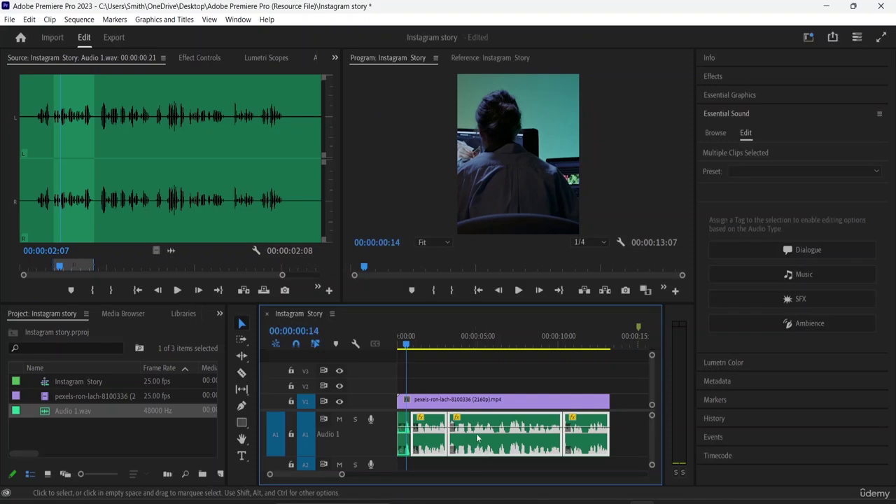
# Step: Play the sequence from the start to check the processed voice-over
pyautogui.click(449, 362)
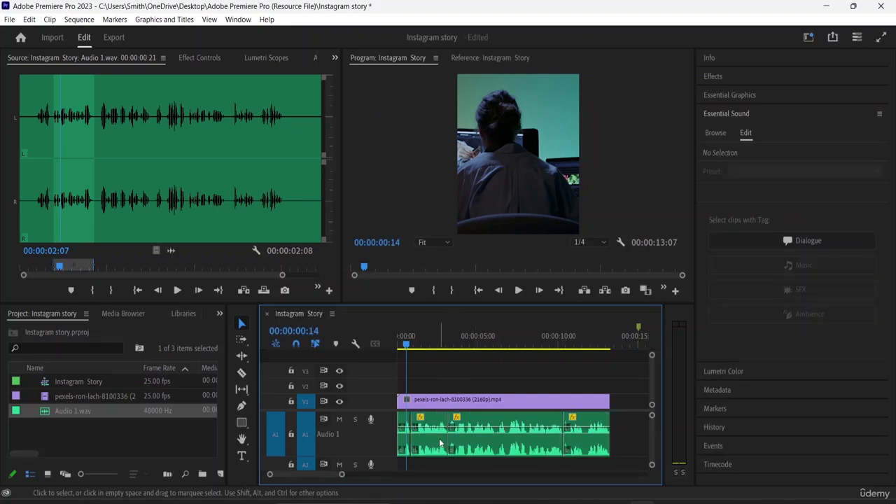
pyautogui.click(397, 344)
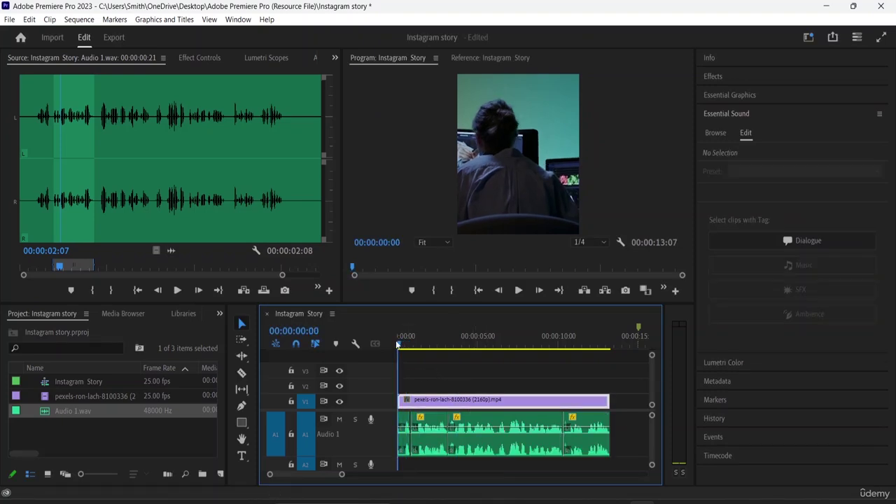
pyautogui.press('space')
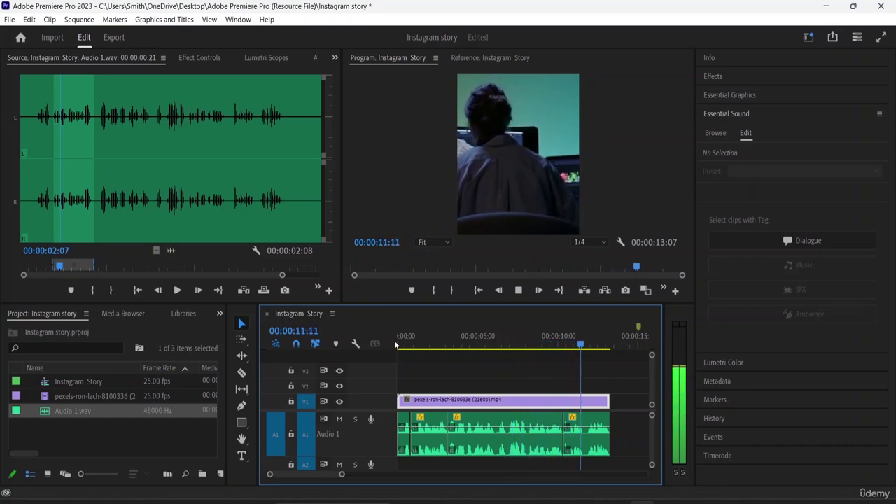
pyautogui.press('space')
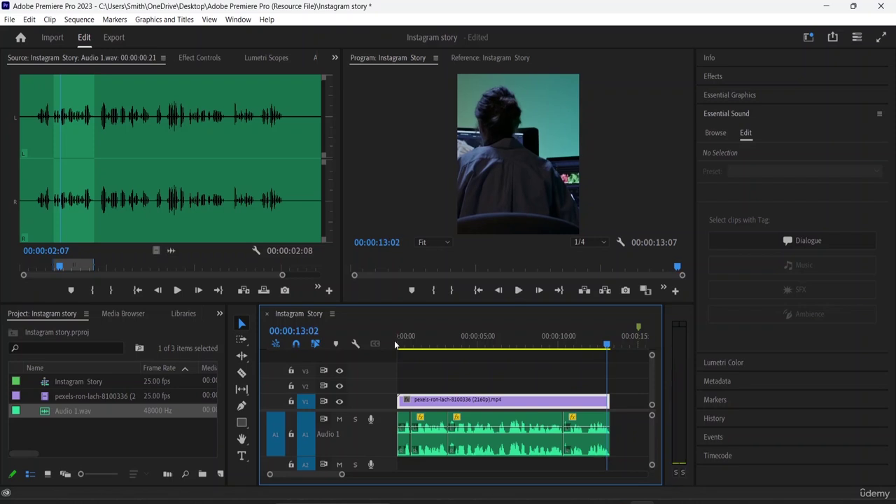
# Step: Select all four voice-over pieces on A1 and group them
pyautogui.click(553, 440)
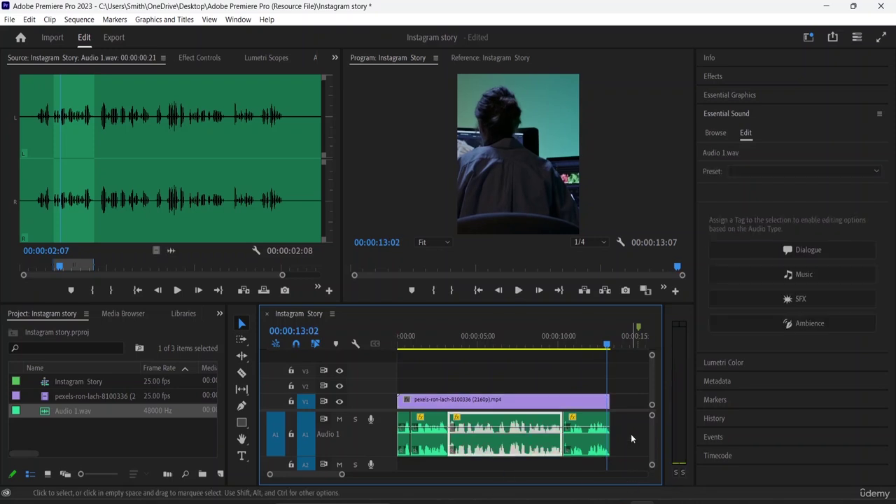
pyautogui.moveTo(628, 443); pyautogui.dragTo(389, 425)
pyautogui.rightClick(485, 433)
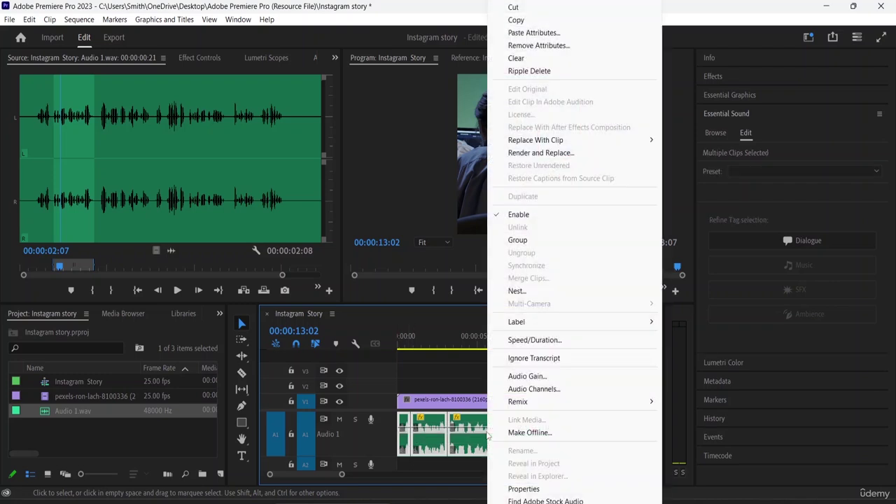
pyautogui.click(525, 240)
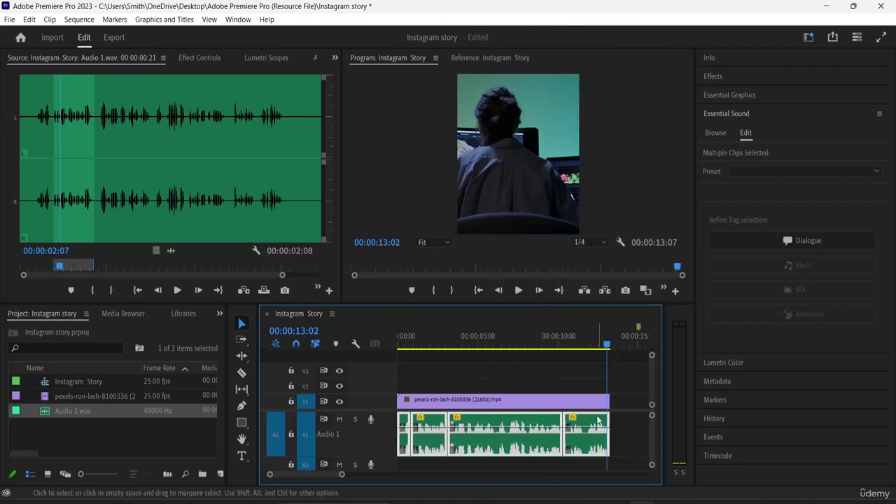
# Step: Select the video clip on V1 together with the voice-over pieces and group them
pyautogui.moveTo(497, 448)
pyautogui.mouseDown()
pyautogui.moveTo(580, 432)
pyautogui.moveTo(487, 429)
pyautogui.moveTo(536, 444)
pyautogui.moveTo(492, 443)
pyautogui.moveTo(549, 444)
pyautogui.moveTo(493, 441)
pyautogui.mouseUp()
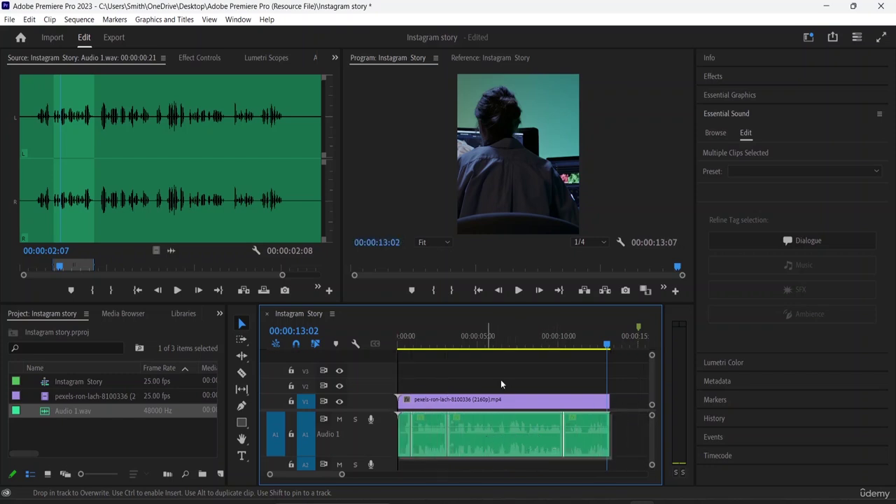
pyautogui.click(502, 377)
pyautogui.moveTo(409, 369); pyautogui.dragTo(530, 434)
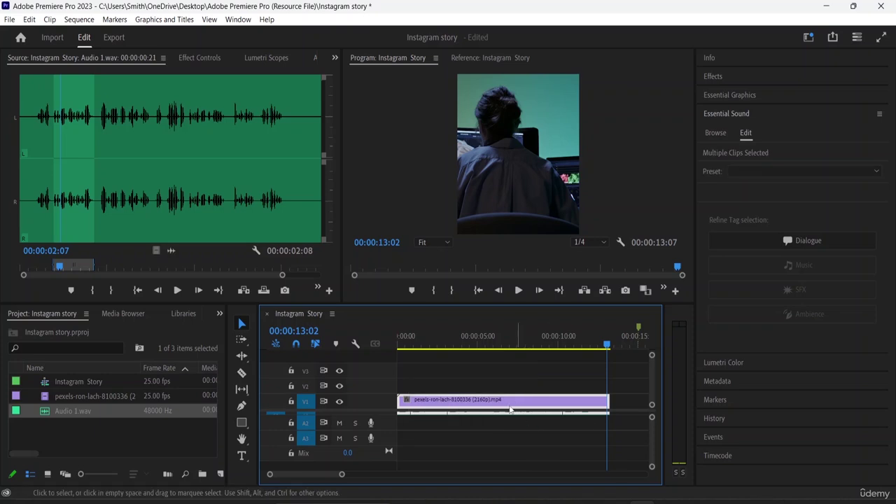
pyautogui.rightClick(473, 408)
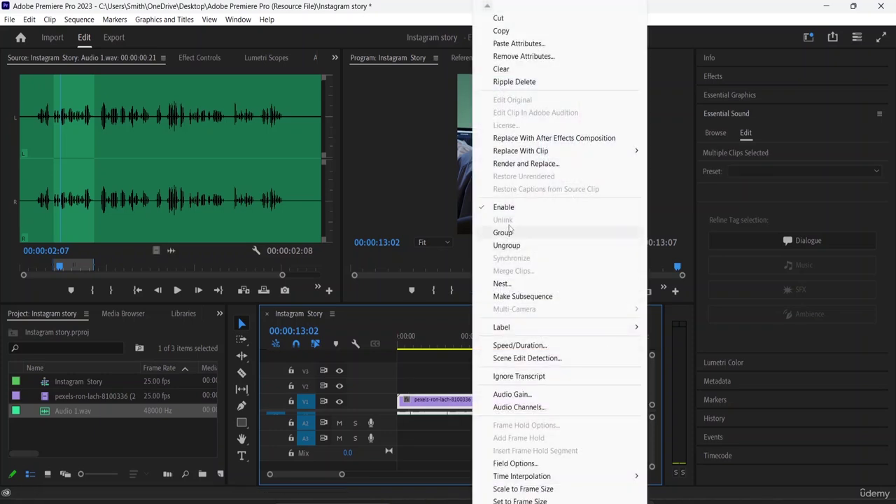
pyautogui.click(527, 238)
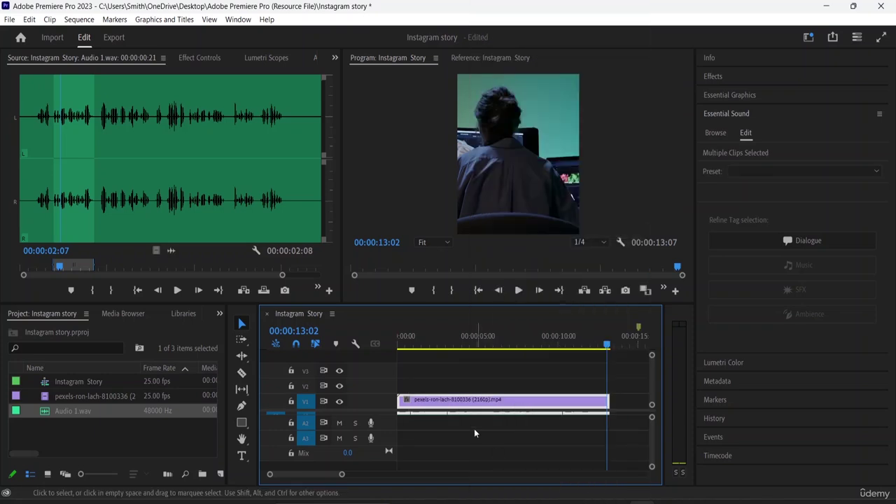
# Step: Test the group by moving the clips about three seconds later, with the video on V2
pyautogui.moveTo(473, 417); pyautogui.dragTo(542, 385)
pyautogui.click(423, 385)
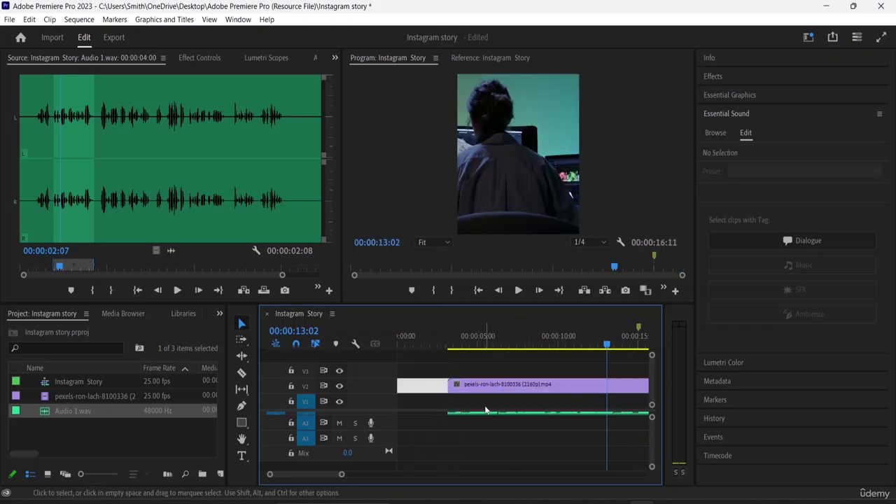
pyautogui.scroll(-2, 529, 417)
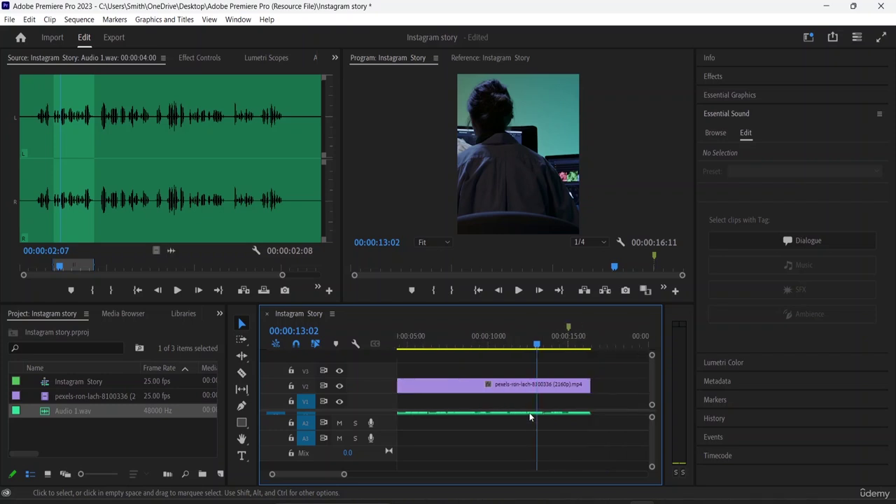
pyautogui.scroll(2, 529, 417)
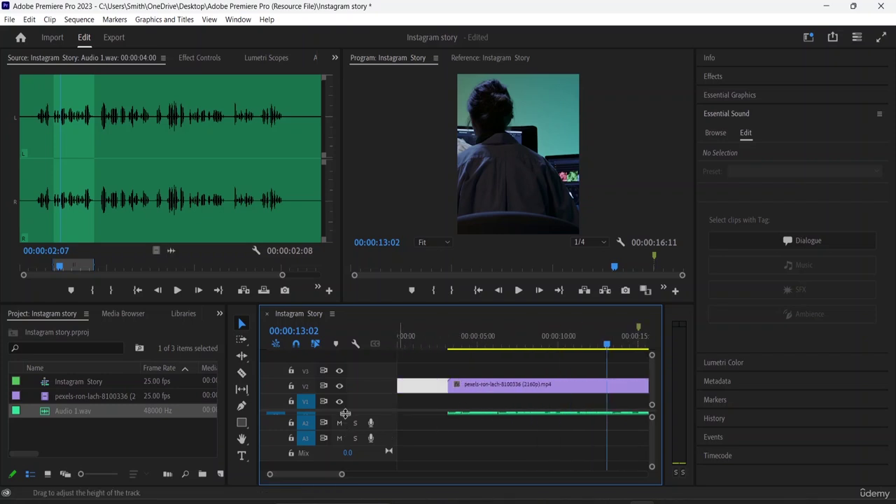
# Step: Increase the A1 track height and move the grouped clips back to the sequence start, with the video on V1
pyautogui.moveTo(350, 416); pyautogui.dragTo(351, 444)
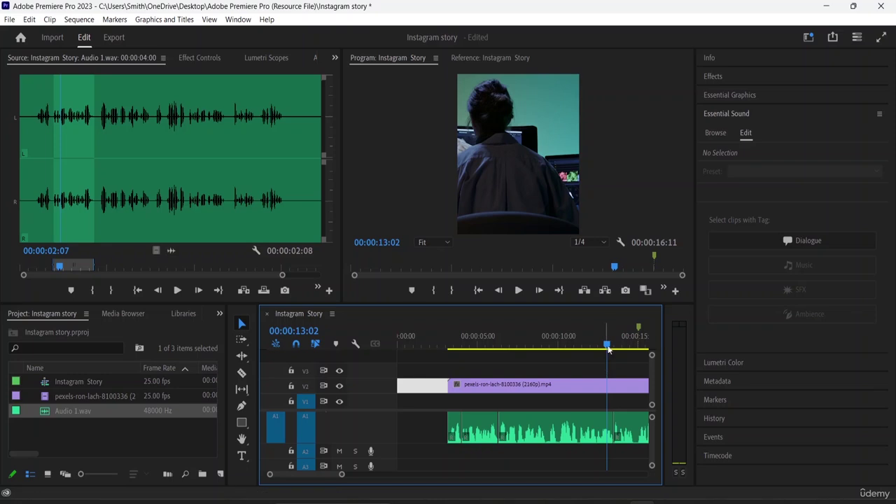
pyautogui.hotkey('ctrl', 'a')
pyautogui.press('space')
pyautogui.press('space')
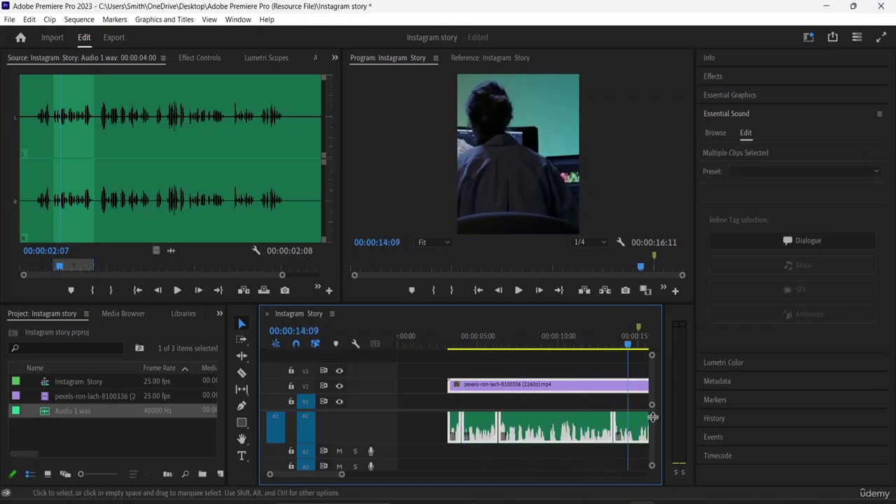
pyautogui.moveTo(632, 352); pyautogui.dragTo(658, 345)
pyautogui.press('Home')
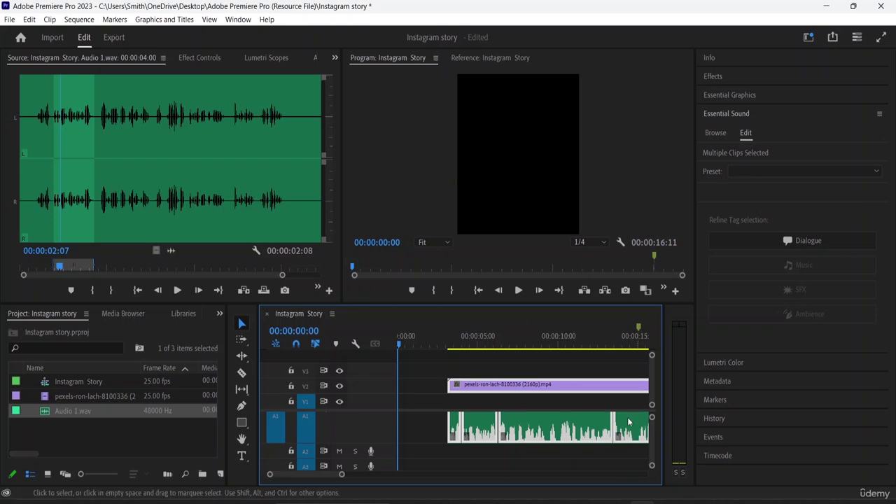
pyautogui.moveTo(561, 390); pyautogui.dragTo(473, 410)
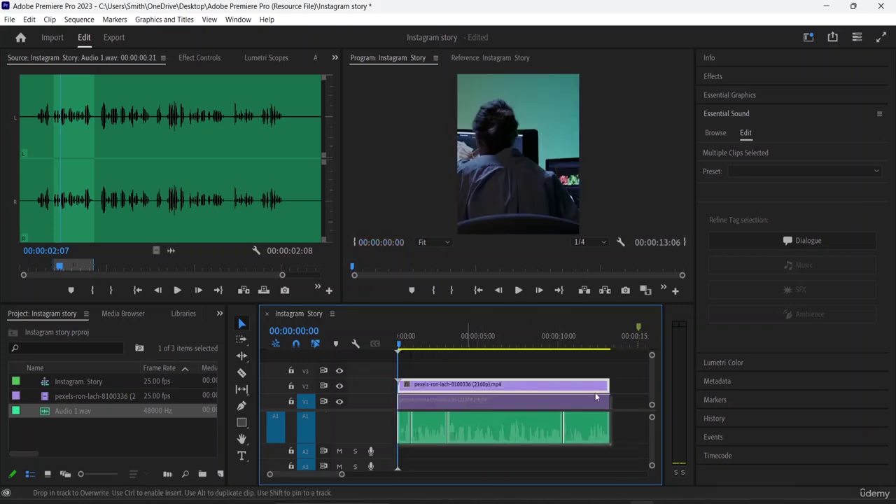
pyautogui.click(634, 397)
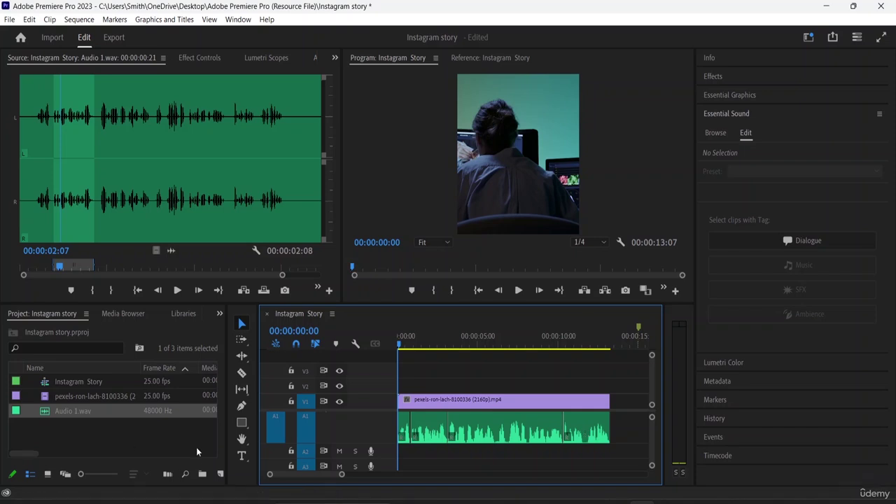
# Step: Import the music file Ardie Son - Prism and place it on track A2 at the start of the sequence
pyautogui.click(141, 442)
pyautogui.doubleClick(145, 440)
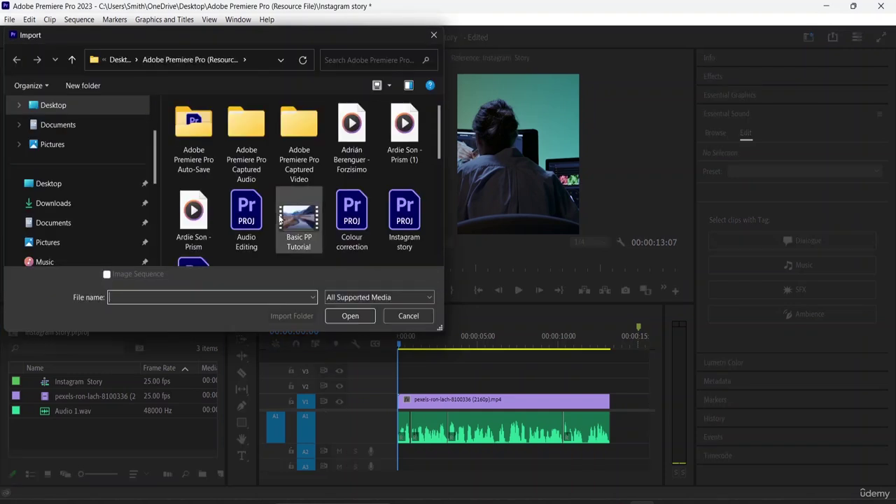
pyautogui.scroll(-5, 314, 193)
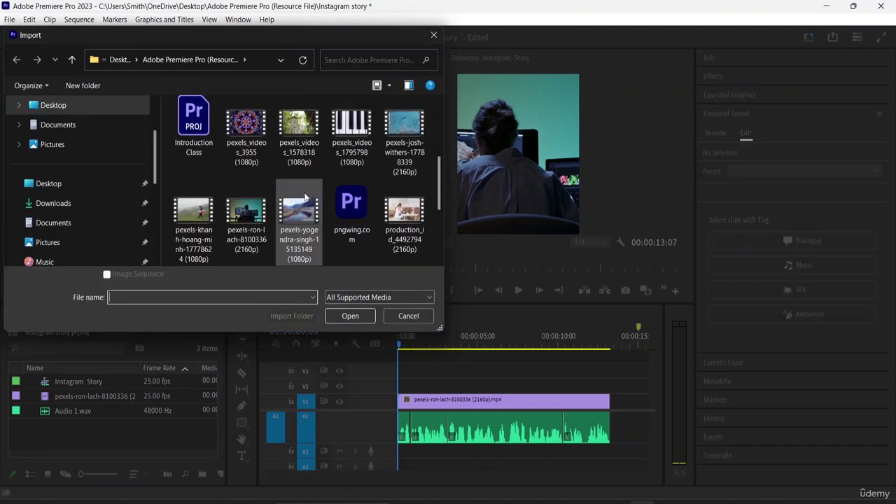
pyautogui.scroll(2, 370, 210)
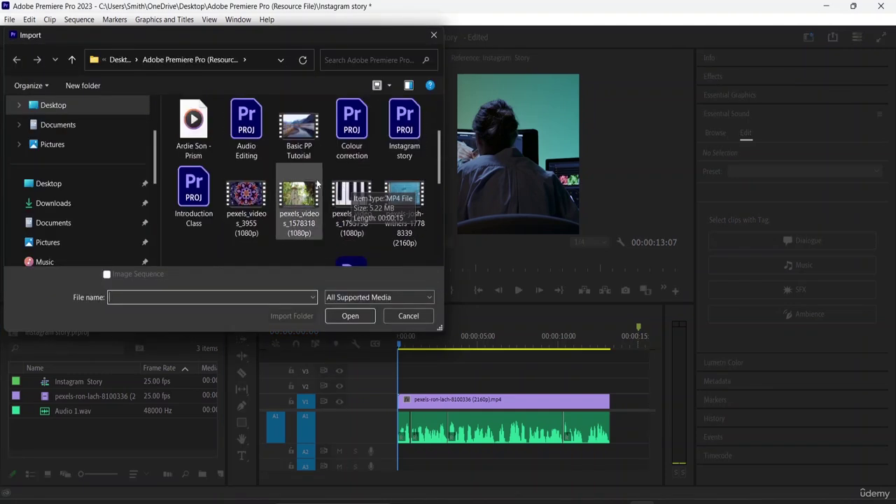
pyautogui.scroll(2, 372, 198)
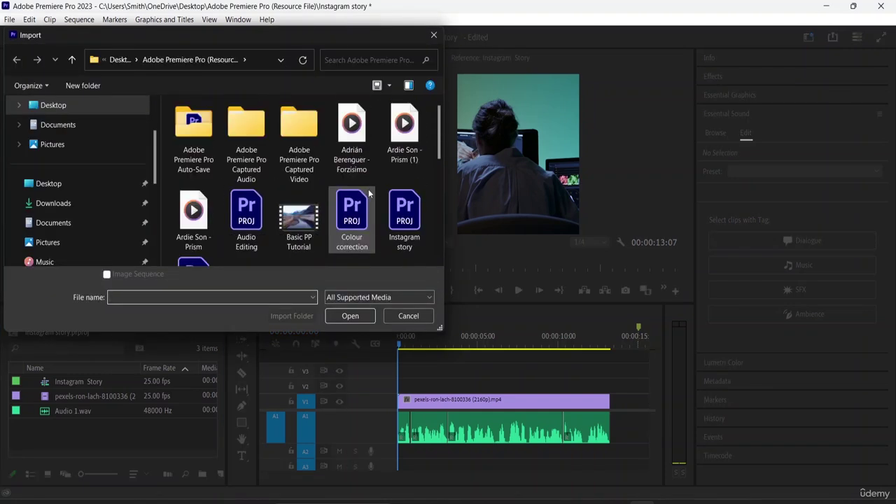
pyautogui.click(203, 225)
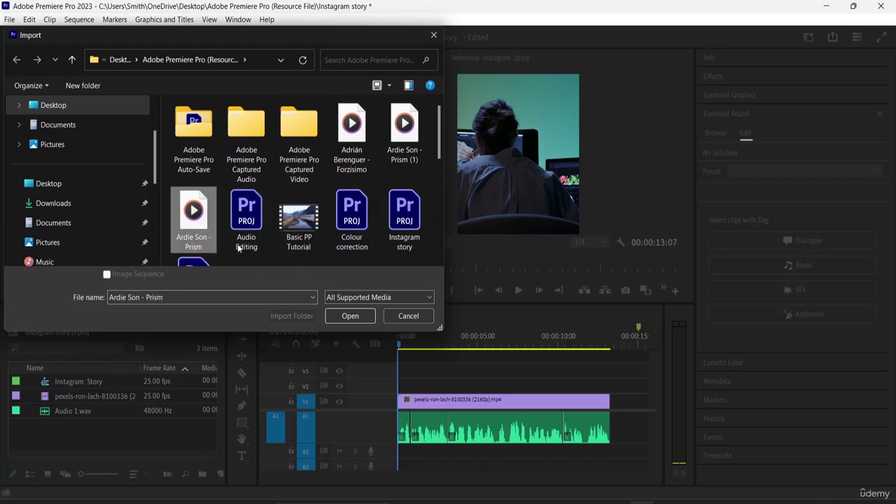
pyautogui.click(351, 316)
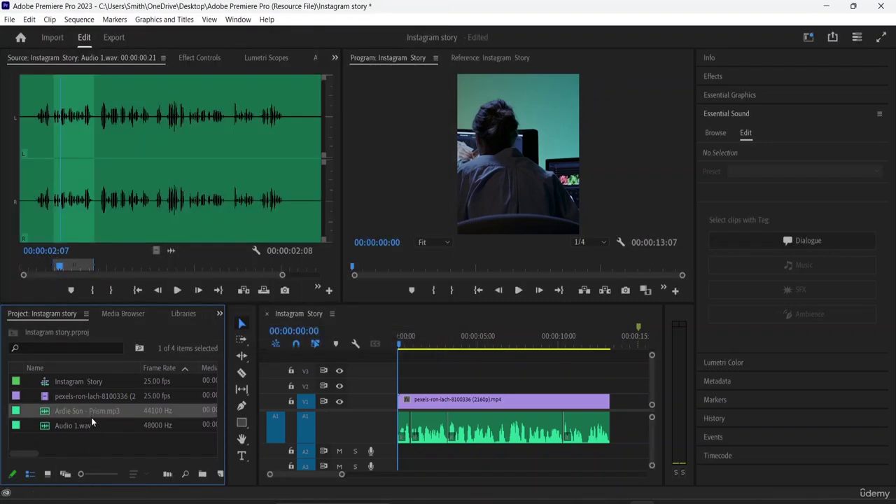
pyautogui.moveTo(95, 410); pyautogui.dragTo(405, 456)
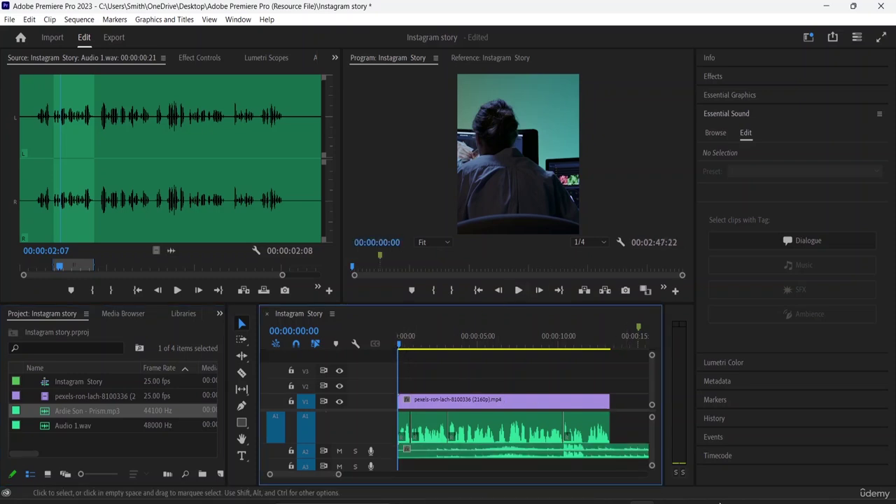
# Step: Cut the music on A2 at the end of the video clip and delete the excess part
pyautogui.click(241, 373)
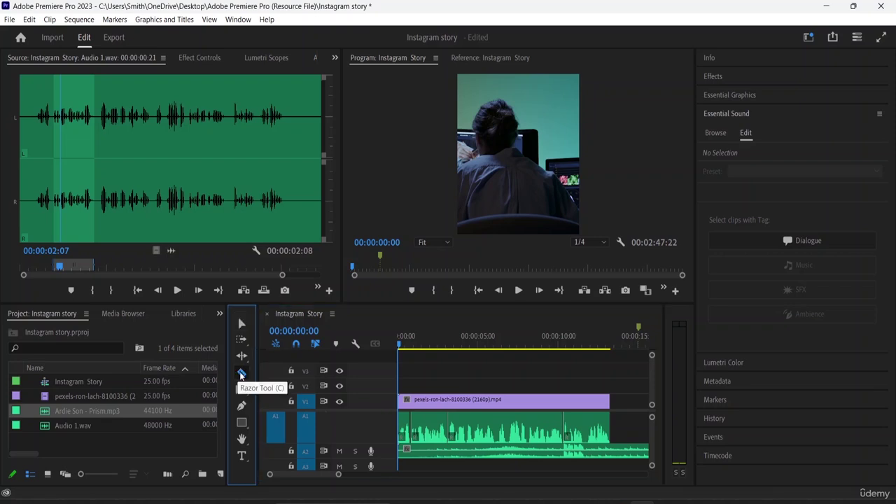
pyautogui.click(610, 449)
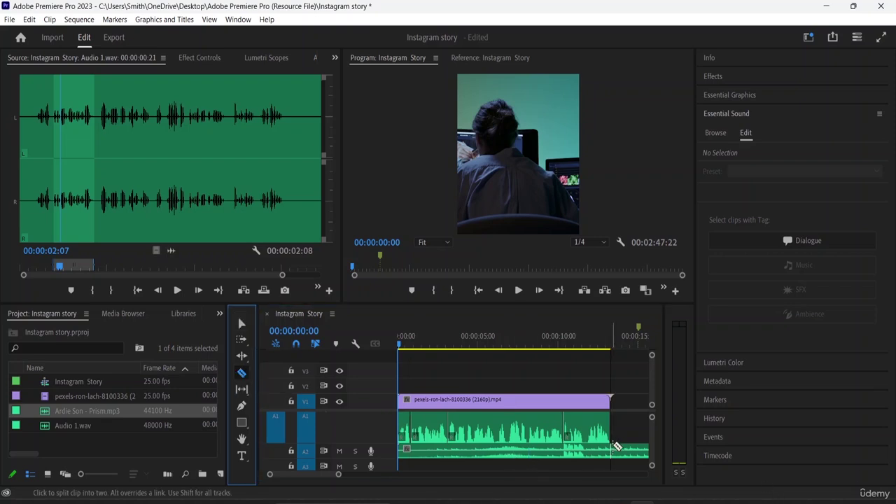
pyautogui.click(242, 323)
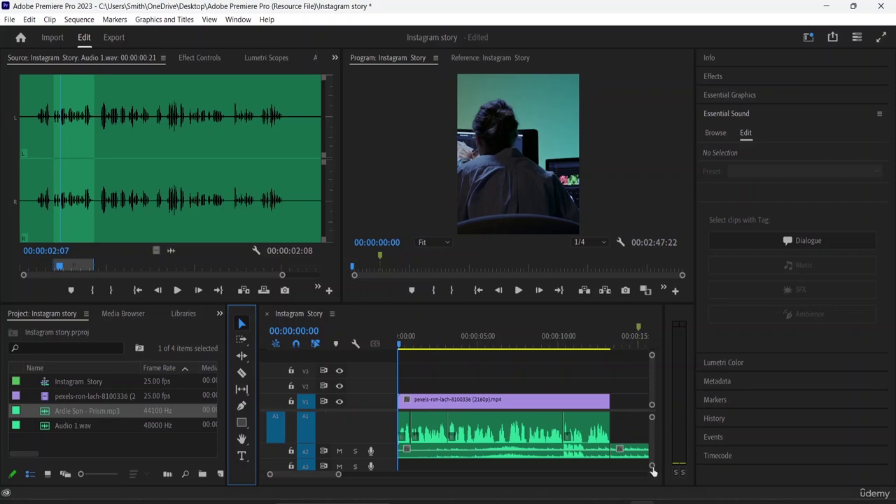
pyautogui.click(634, 452)
pyautogui.press('Delete')
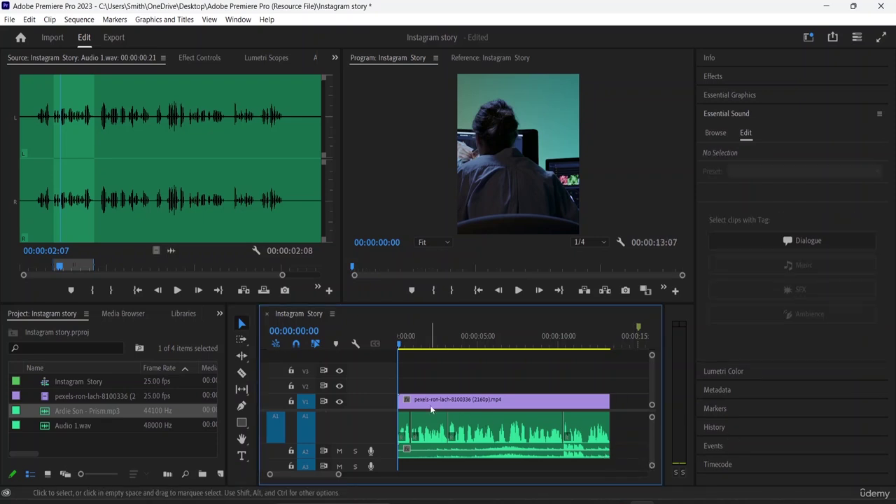
# Step: Play the sequence from the start to check the music together with the voice-over
pyautogui.press('space')
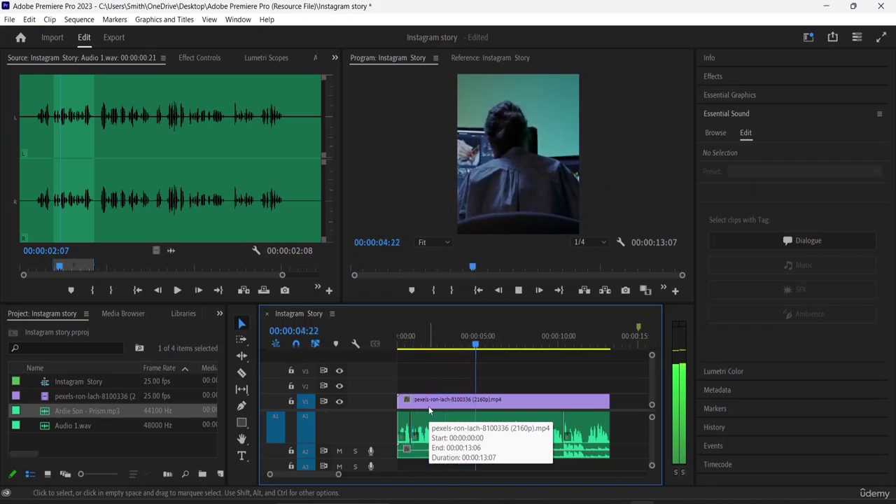
pyautogui.press('space')
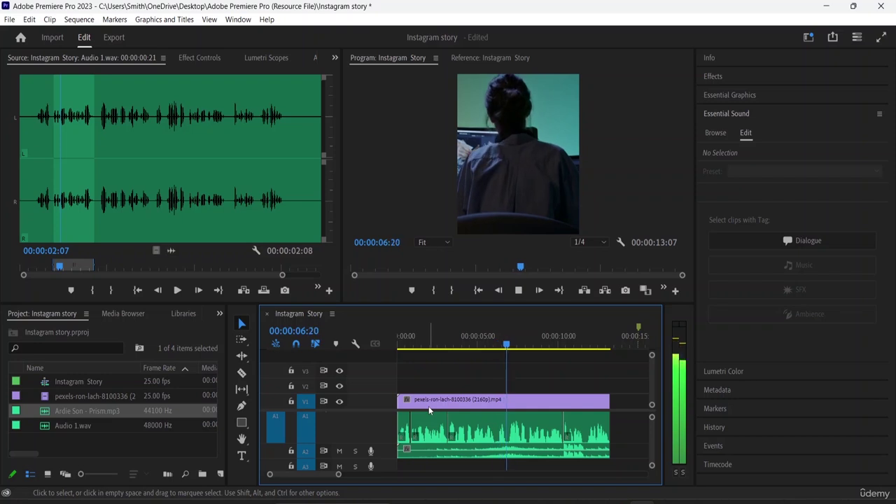
pyautogui.click(428, 410)
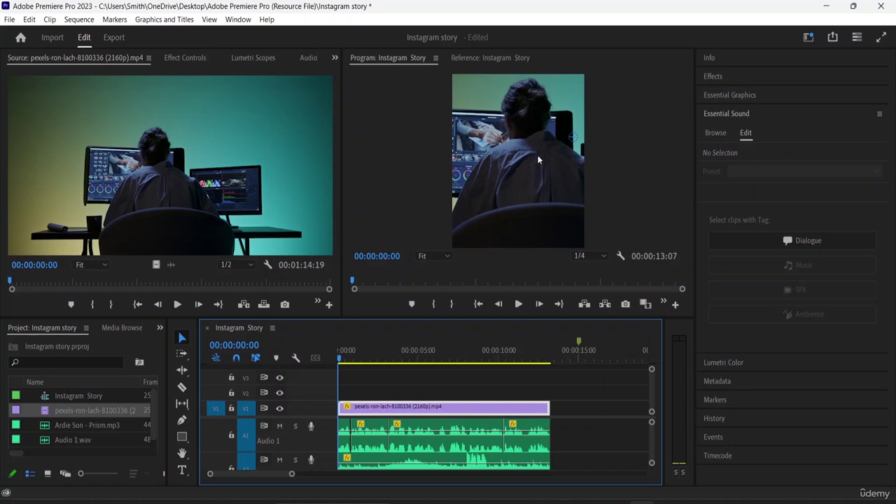
# Step: Reposition the video clip in the frame to about 808.9, 640.6 and reduce its scale to 72
pyautogui.click(408, 153)
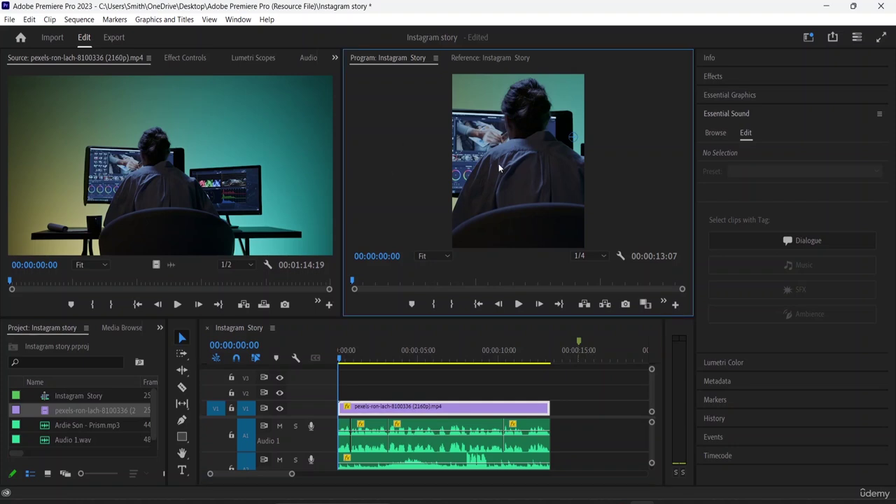
pyautogui.moveTo(530, 157); pyautogui.dragTo(485, 152)
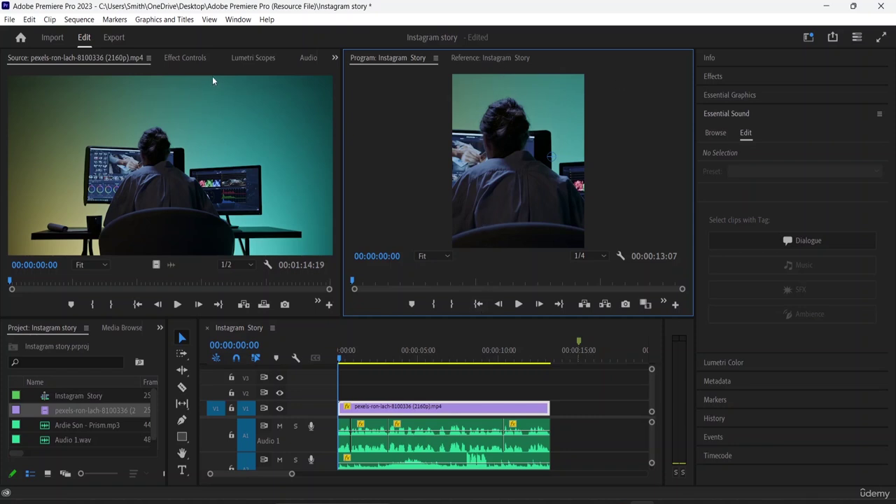
pyautogui.click(186, 58)
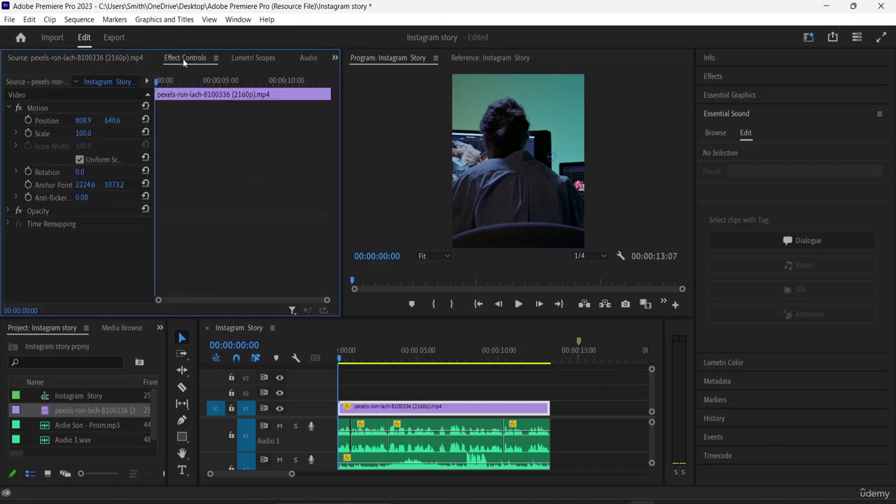
pyautogui.click(84, 133)
pyautogui.write('92')
pyautogui.press('Return')
pyautogui.moveTo(82, 133); pyautogui.dragTo(68, 133)
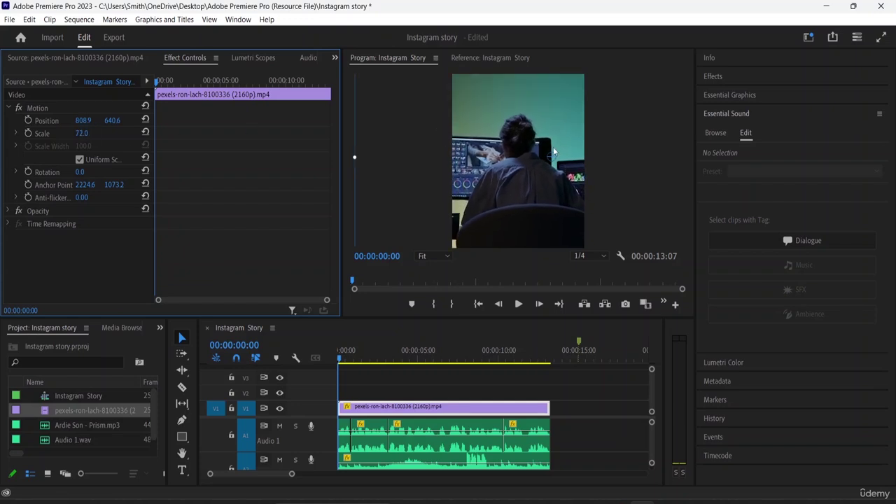
# Step: Scale the video clip down to 63 and reposition it in the frame to about 552, 640.6
pyautogui.moveTo(552, 148); pyautogui.dragTo(511, 156)
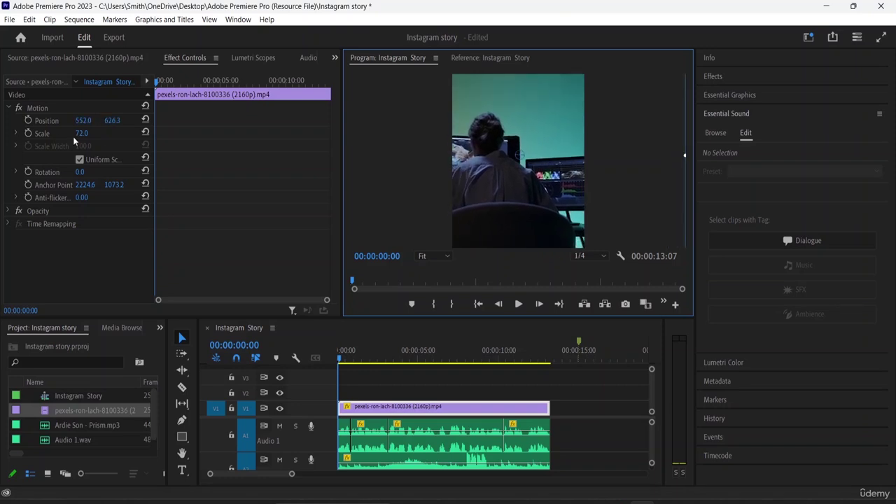
pyautogui.moveTo(78, 133)
pyautogui.mouseDown()
pyautogui.moveTo(65, 133)
pyautogui.moveTo(86, 133)
pyautogui.moveTo(72, 133)
pyautogui.mouseUp()
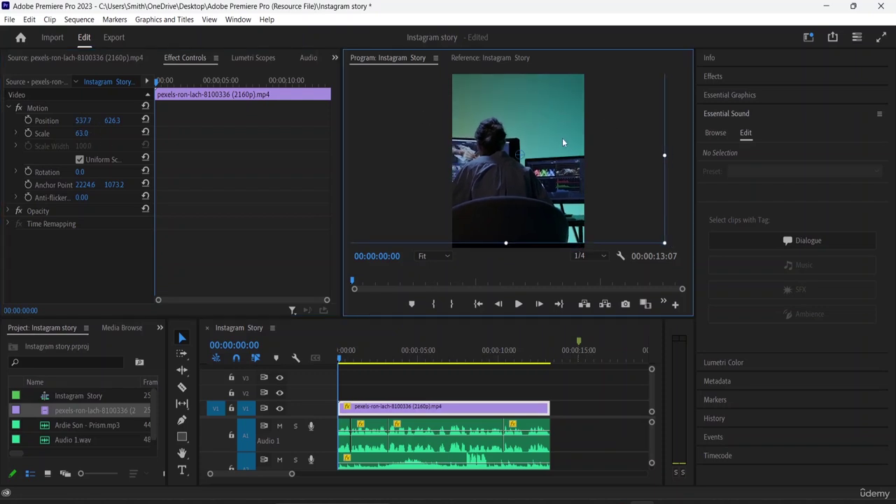
pyautogui.moveTo(562, 137); pyautogui.dragTo(569, 147)
pyautogui.hotkey('ctrl', 'z')
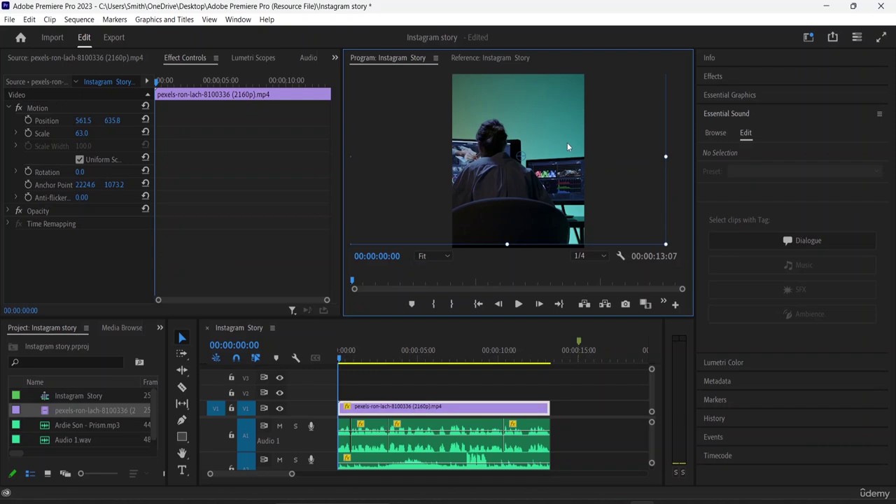
pyautogui.moveTo(567, 142); pyautogui.dragTo(565, 143)
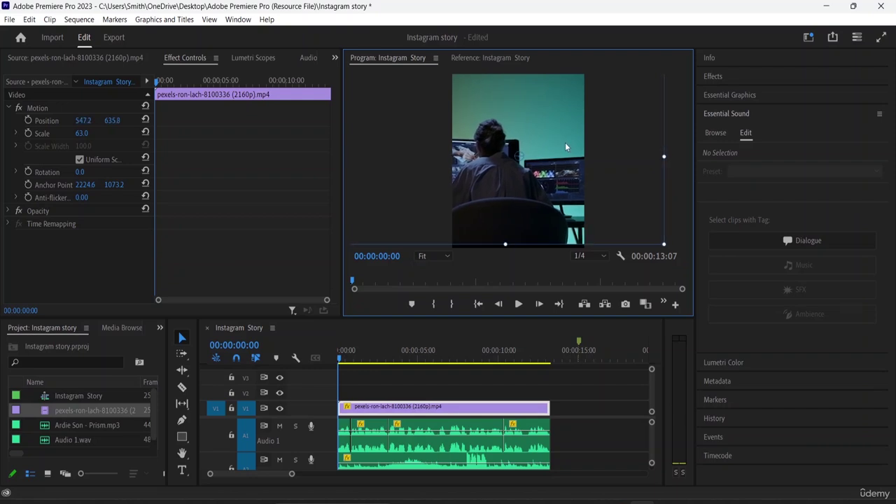
pyautogui.moveTo(650, 180); pyautogui.dragTo(650, 181)
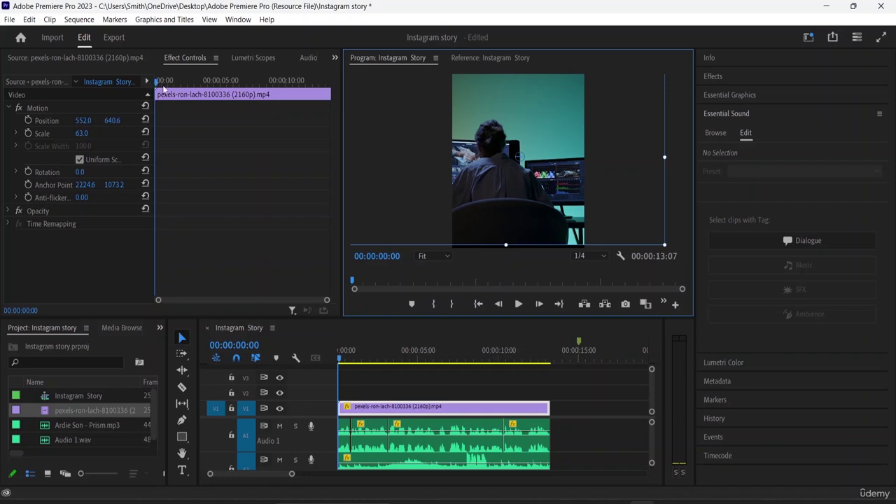
# Step: Animate the clip's Position with a keyframe at the sequence start and another at 00:00:01:14 with a horizontal value of 795
pyautogui.moveTo(155, 84); pyautogui.dragTo(138, 83)
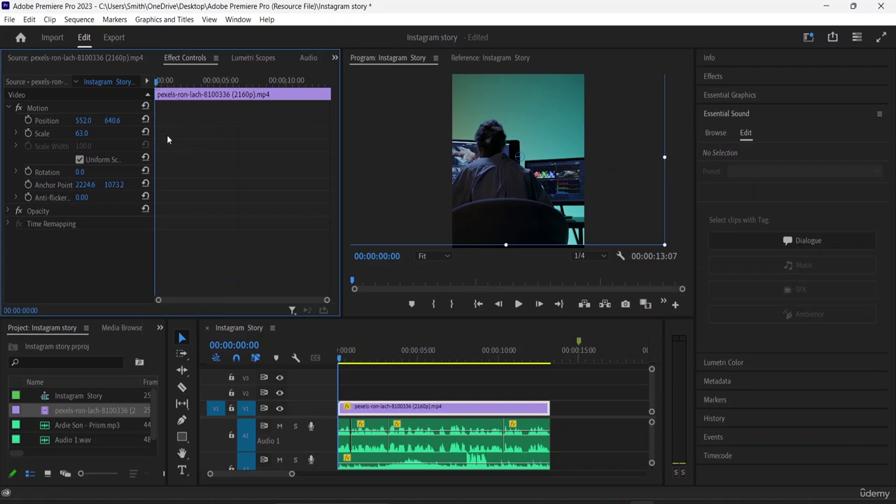
pyautogui.click(28, 121)
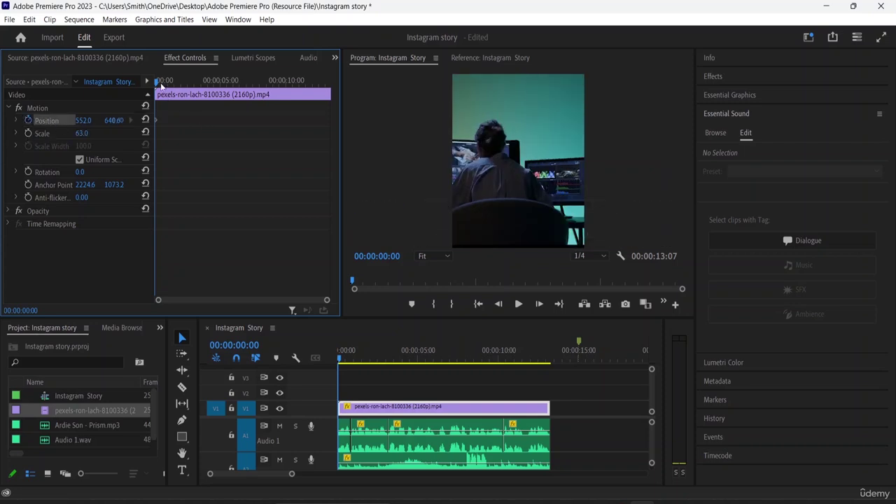
pyautogui.moveTo(160, 84); pyautogui.dragTo(176, 97)
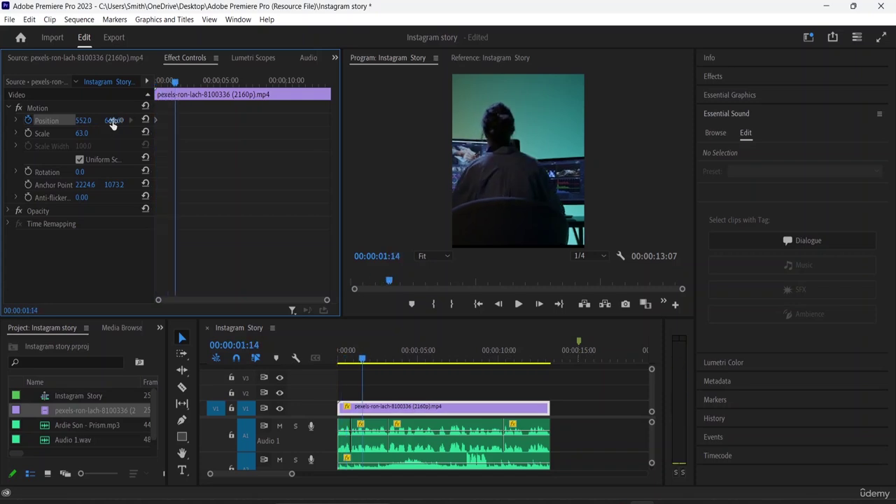
pyautogui.moveTo(113, 124); pyautogui.dragTo(144, 121)
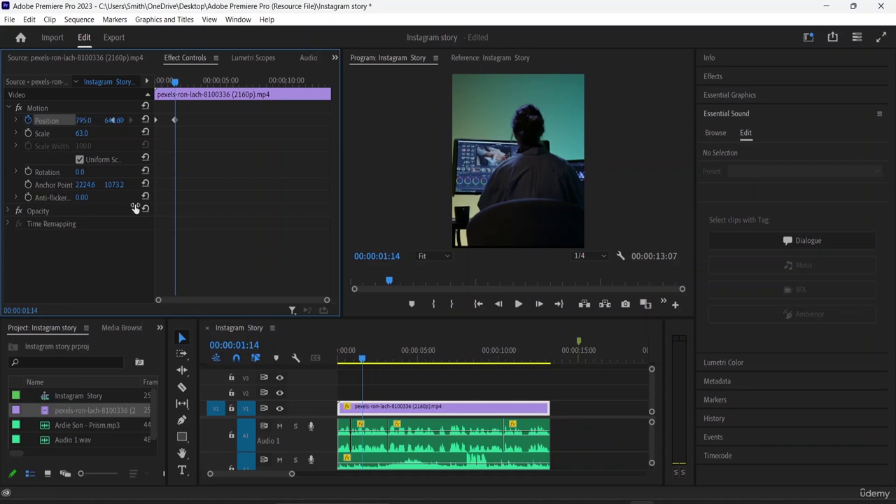
# Step: Play the sequence from the start to check the position animation
pyautogui.moveTo(180, 84); pyautogui.dragTo(127, 82)
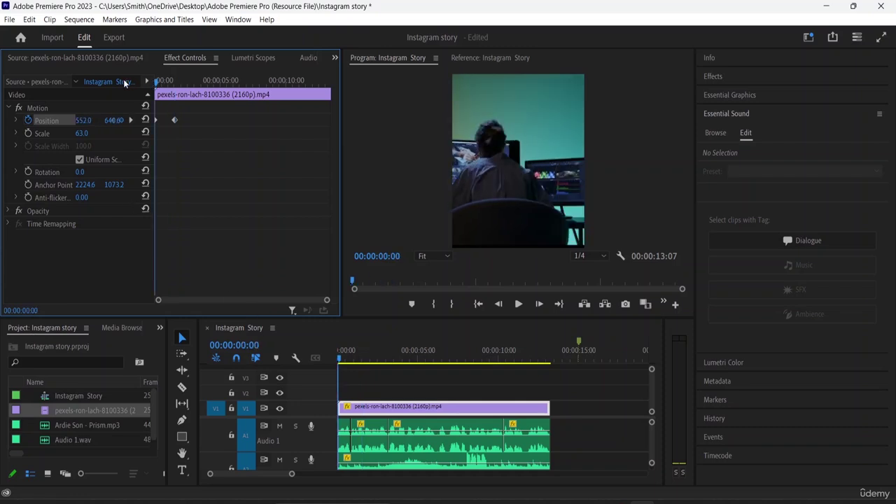
pyautogui.press('space')
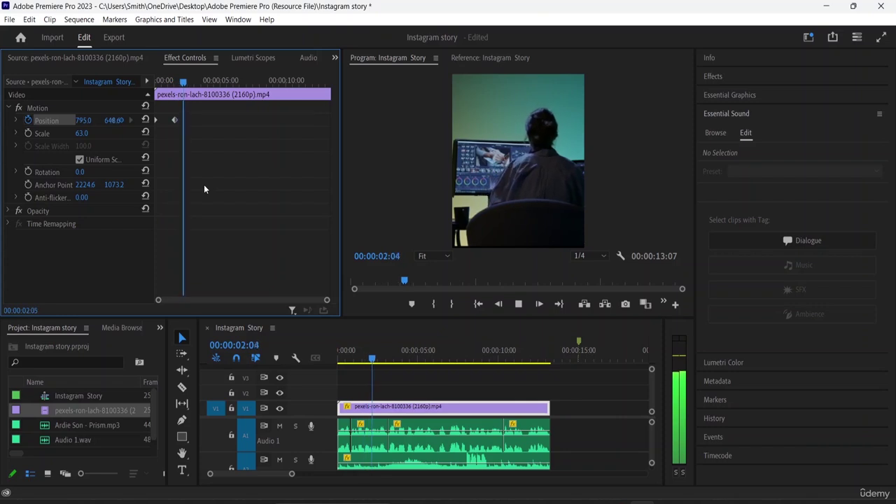
pyautogui.press('space')
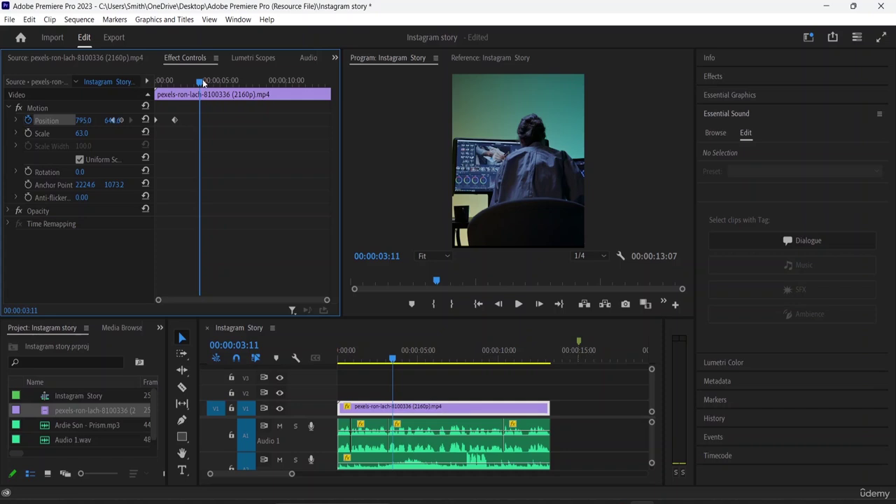
# Step: Add a third Position keyframe at 00:00:03:02 with a horizontal value of 598
pyautogui.moveTo(199, 84); pyautogui.dragTo(174, 83)
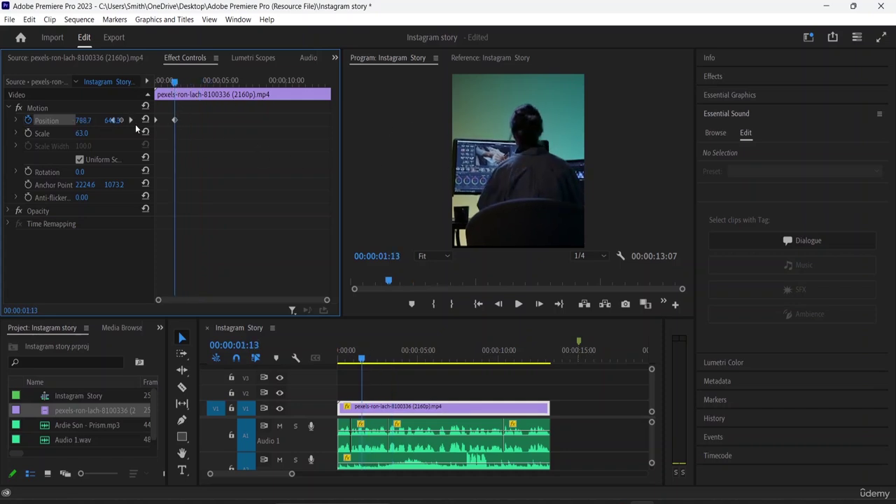
pyautogui.press('space')
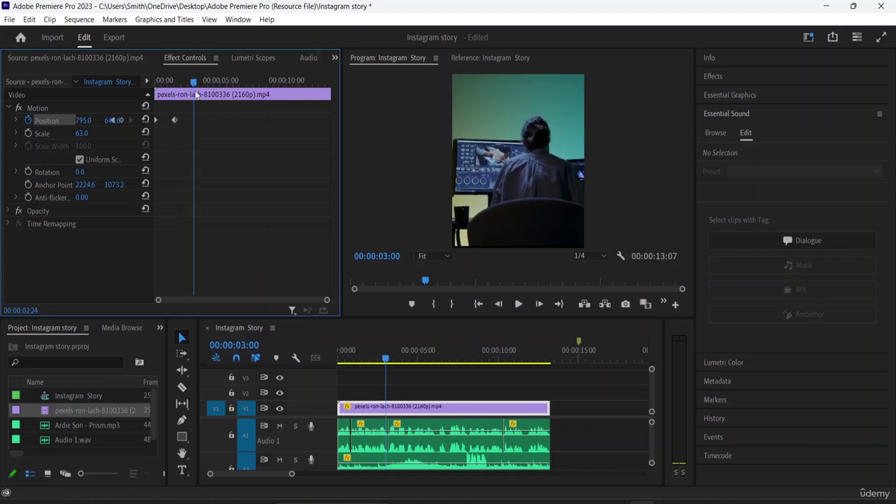
pyautogui.press('space')
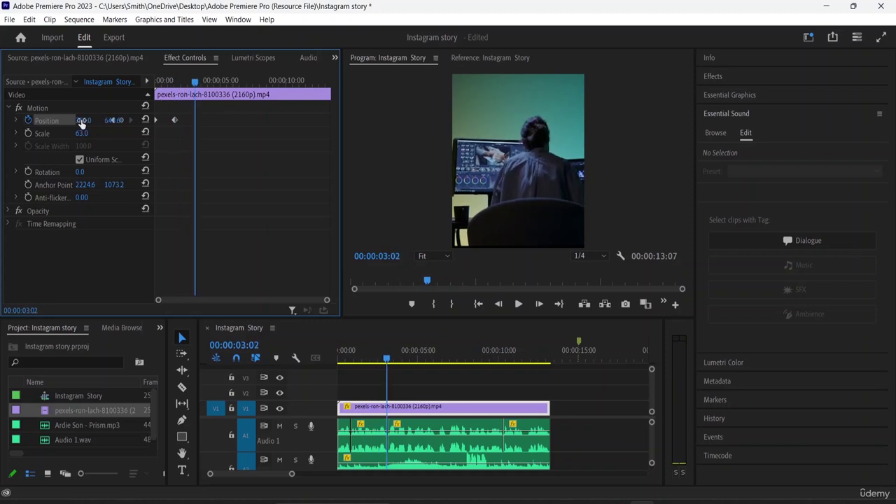
pyautogui.moveTo(112, 119); pyautogui.dragTo(83, 120)
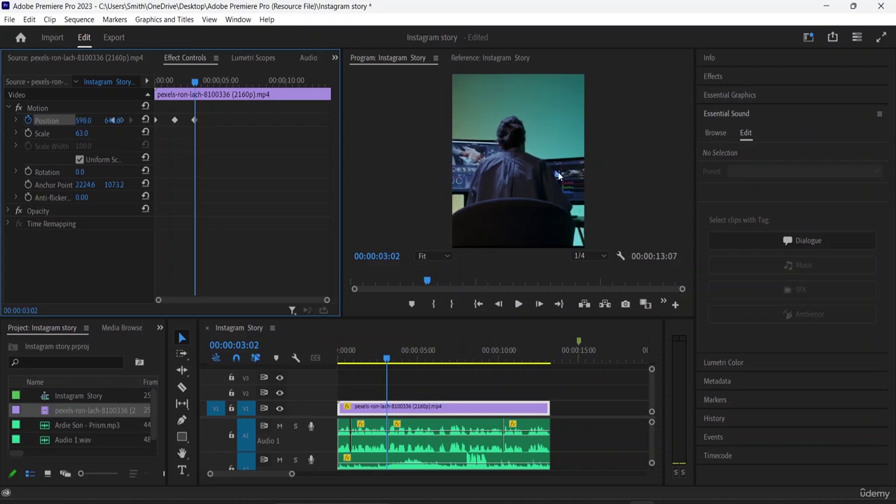
# Step: Set the clip's first Position keyframe to Ease Out and its second Position keyframe to Ease In temporal interpolation
pyautogui.rightClick(157, 120)
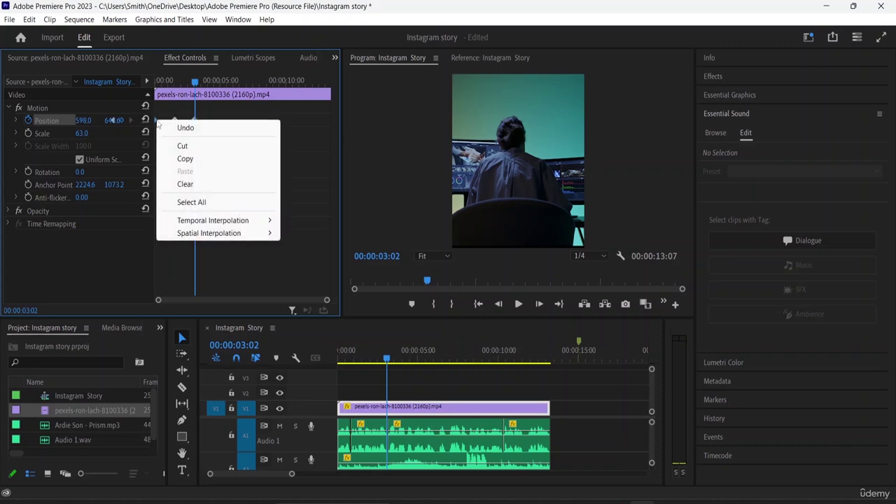
pyautogui.moveTo(220, 221)
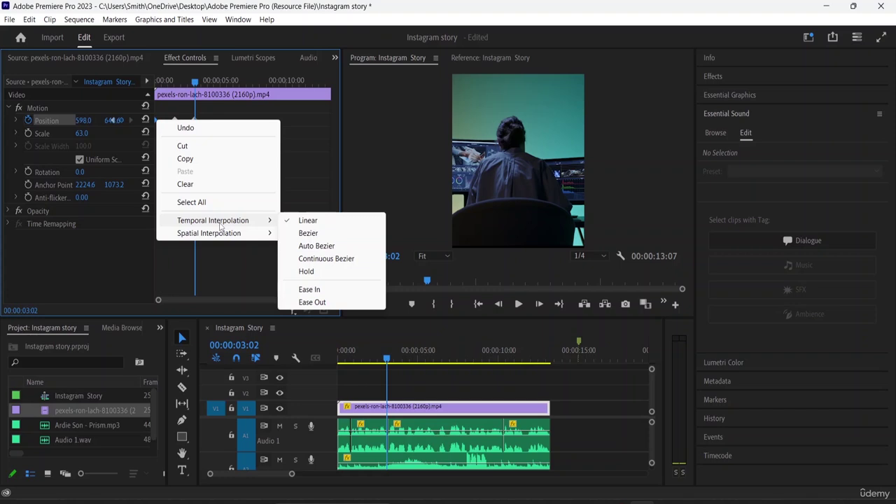
pyautogui.click(312, 301)
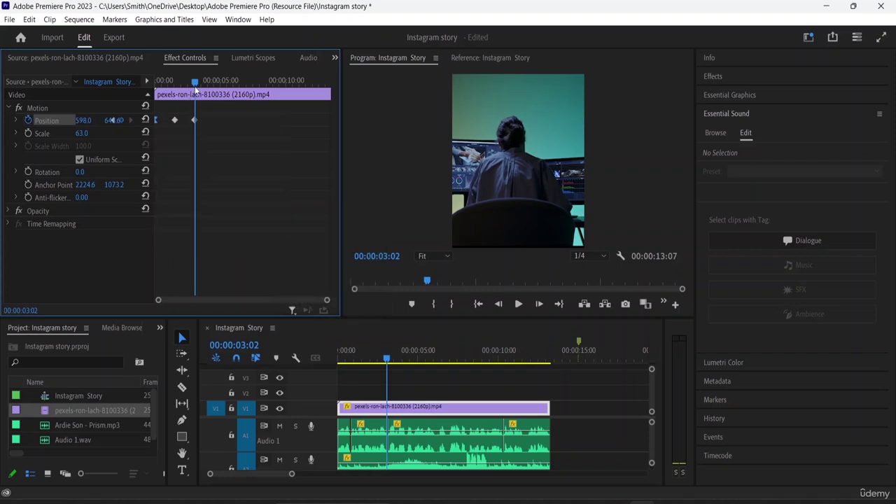
pyautogui.moveTo(194, 82); pyautogui.dragTo(140, 80)
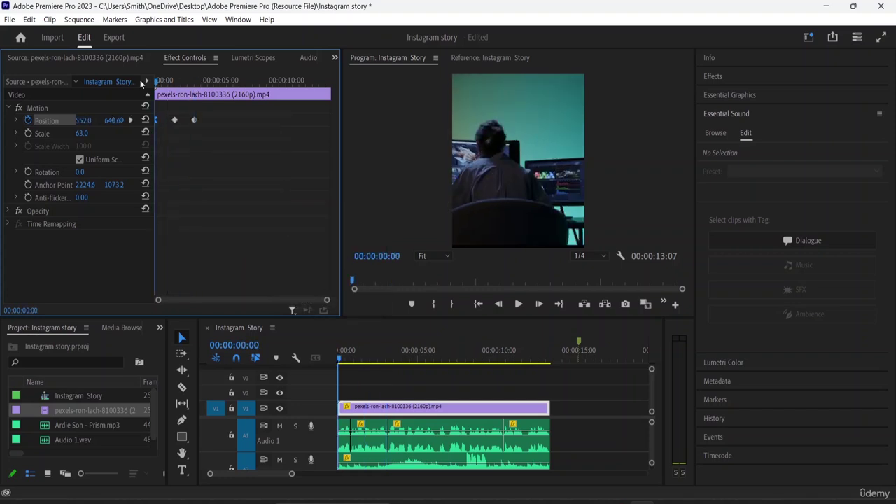
pyautogui.rightClick(174, 120)
pyautogui.moveTo(266, 221)
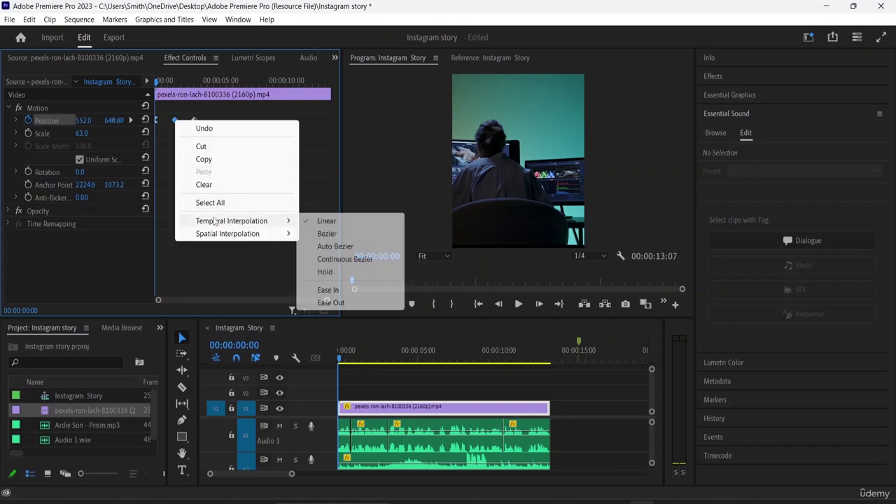
pyautogui.click(328, 289)
# Step: Apply Ease Out temporal interpolation to the clip's third Position keyframe
pyautogui.click(170, 81)
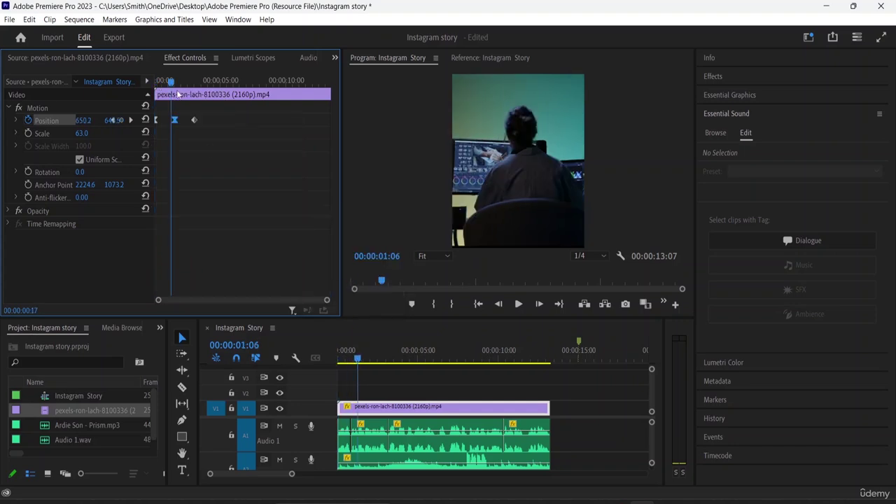
pyautogui.click(194, 120)
pyautogui.rightClick(197, 119)
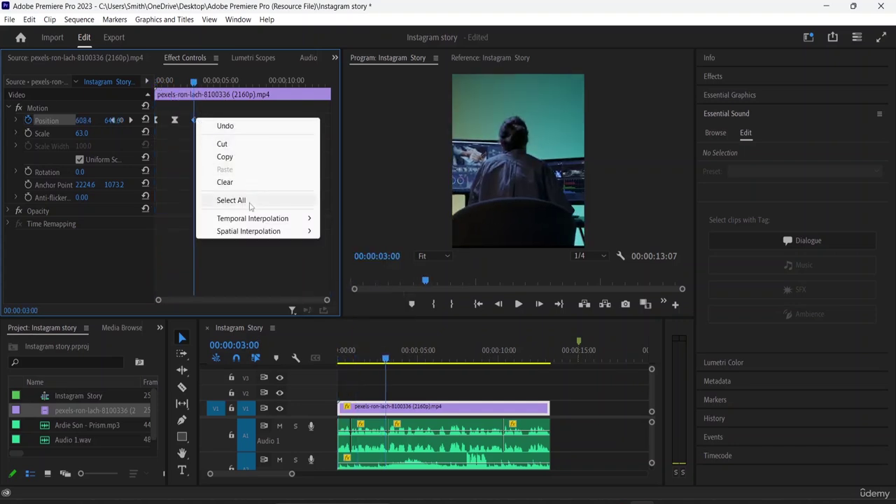
pyautogui.moveTo(266, 218)
pyautogui.click(389, 301)
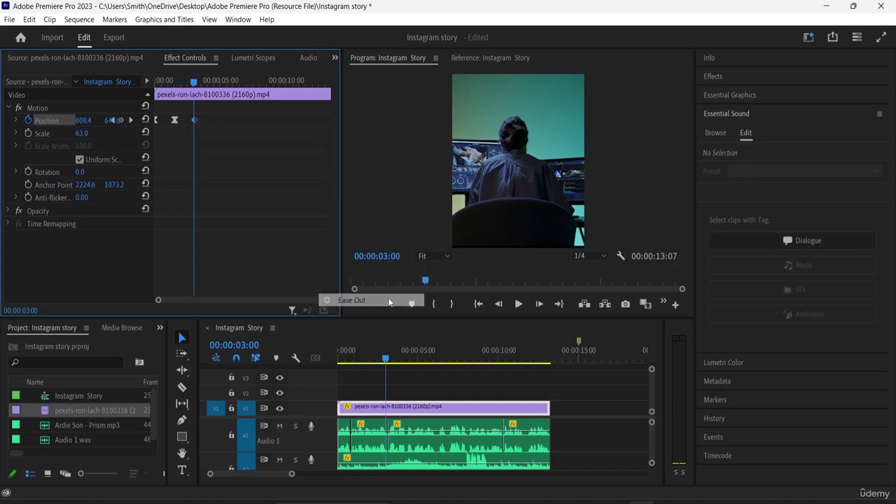
# Step: Play the sequence from the start to check the eased position movement
pyautogui.moveTo(193, 82); pyautogui.dragTo(120, 79)
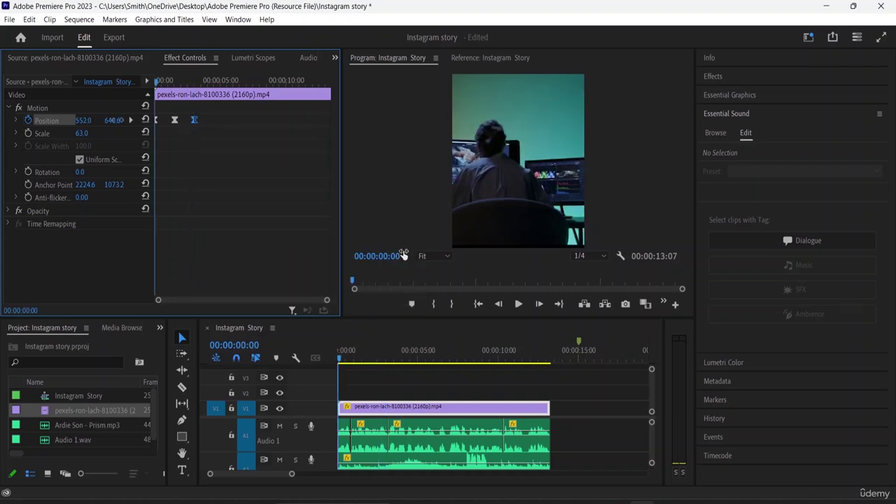
pyautogui.press('space')
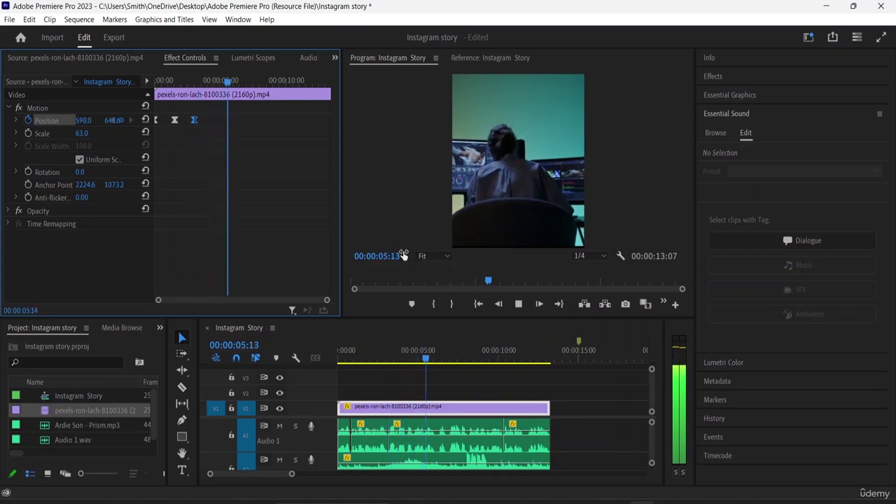
pyautogui.press('space')
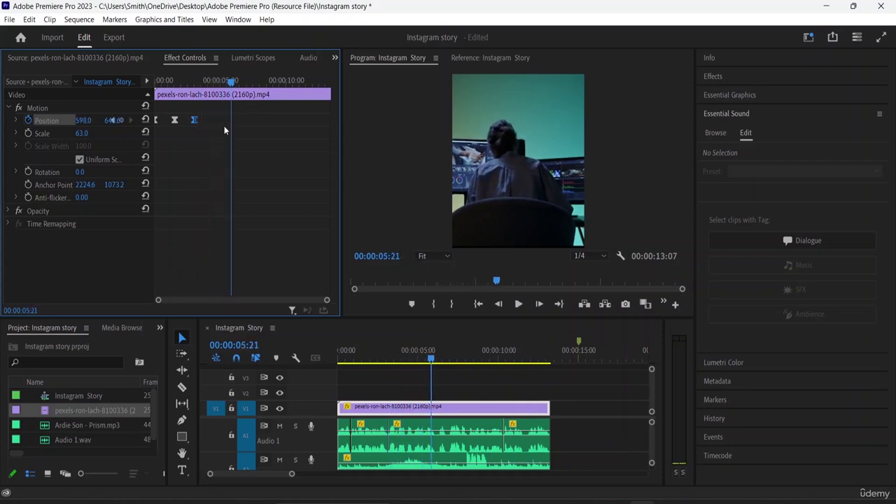
# Step: Spread the clip's Position keyframes: first slightly after the clip start, second just under 3 seconds, third at about 5 seconds
pyautogui.moveTo(194, 119)
pyautogui.mouseDown()
pyautogui.moveTo(206, 120)
pyautogui.moveTo(182, 120)
pyautogui.moveTo(218, 121)
pyautogui.moveTo(191, 121)
pyautogui.mouseUp()
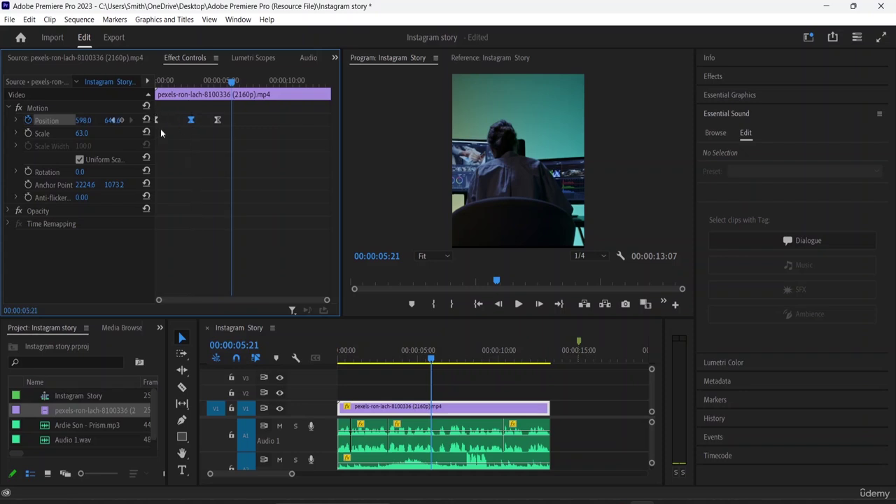
pyautogui.click(157, 119)
pyautogui.moveTo(157, 119); pyautogui.dragTo(158, 119)
pyautogui.moveTo(217, 120); pyautogui.dragTo(223, 120)
# Step: Play the sequence from the start to review the slower position animation
pyautogui.moveTo(232, 81); pyautogui.dragTo(147, 84)
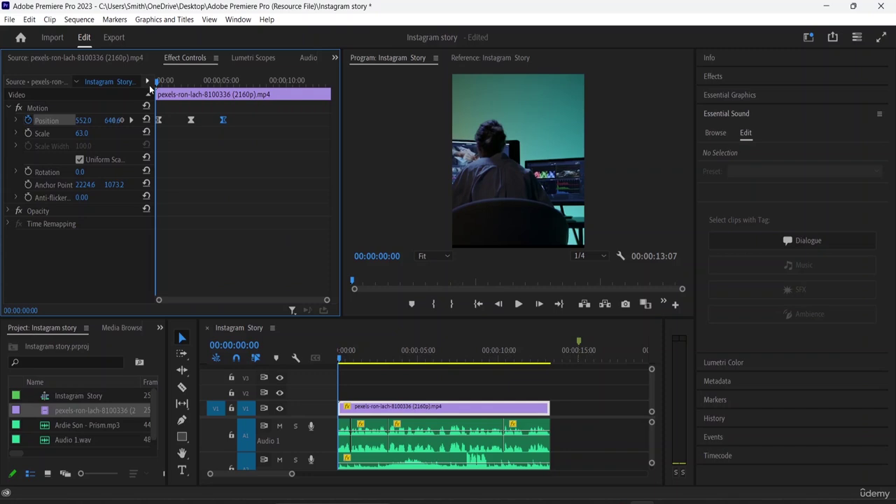
pyautogui.press('space')
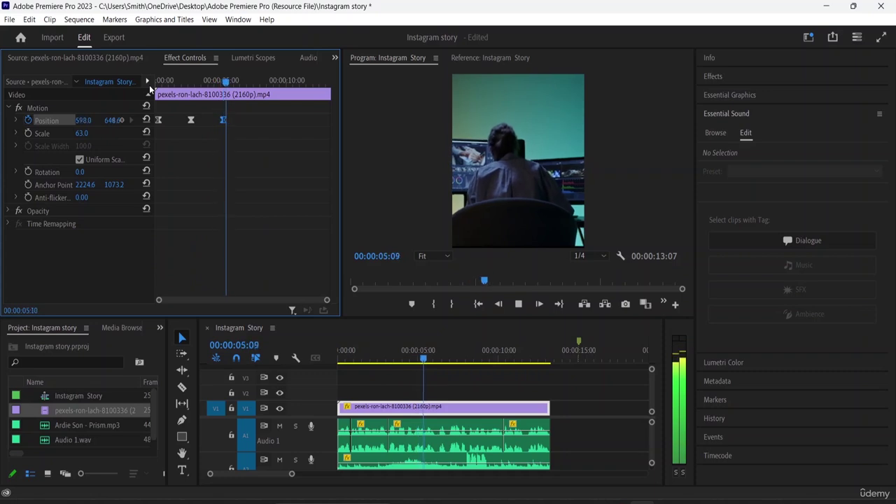
pyautogui.press('space')
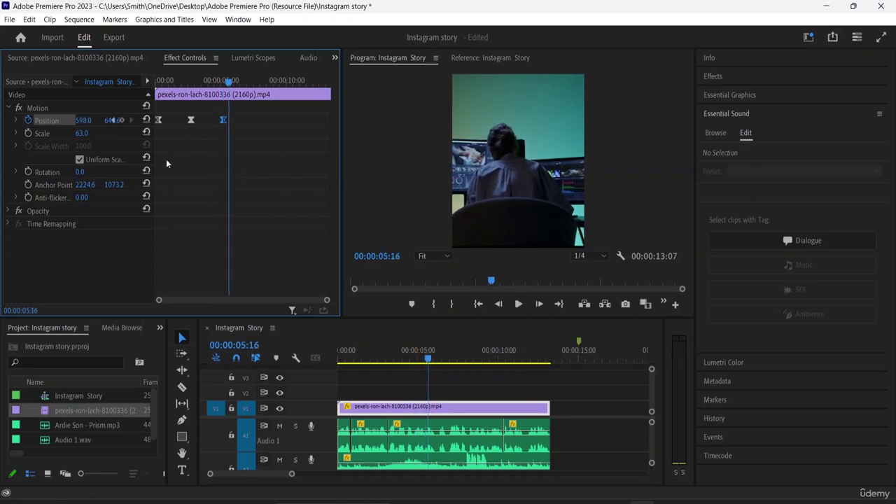
# Step: Return to the start of the sequence and activate the Type tool for adding a title
pyautogui.moveTo(229, 82); pyautogui.dragTo(147, 89)
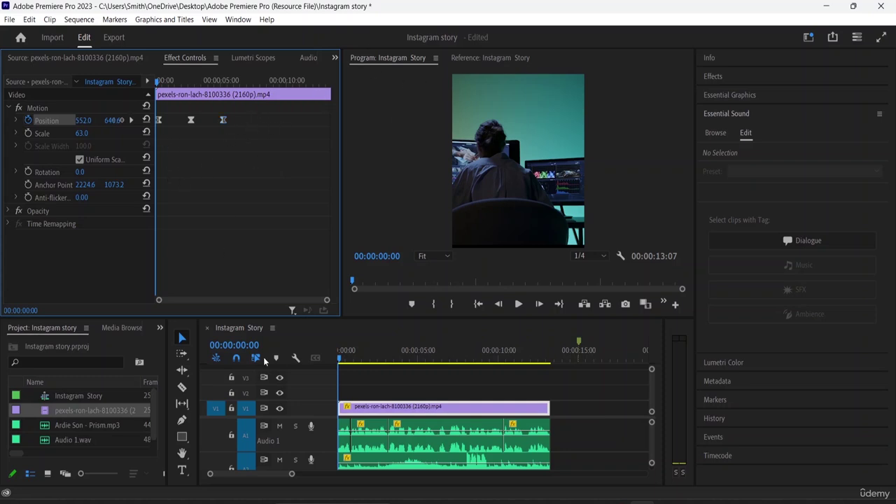
pyautogui.scroll(1, 382, 438)
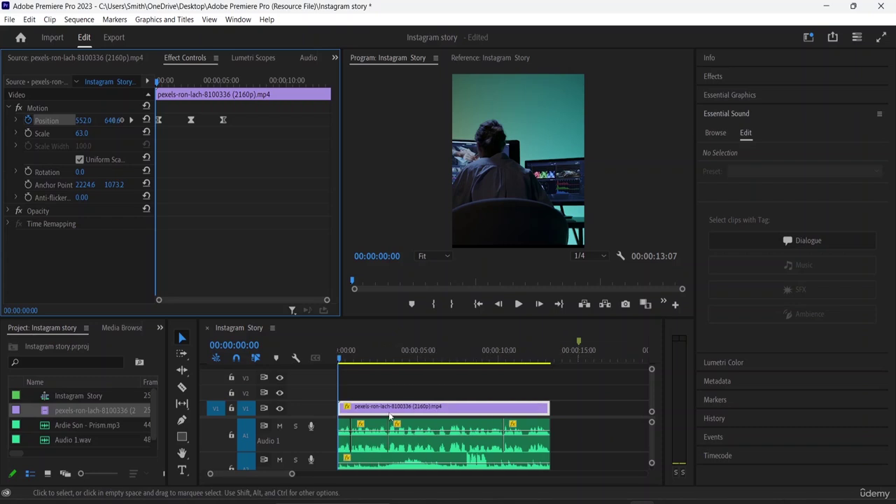
pyautogui.click(182, 469)
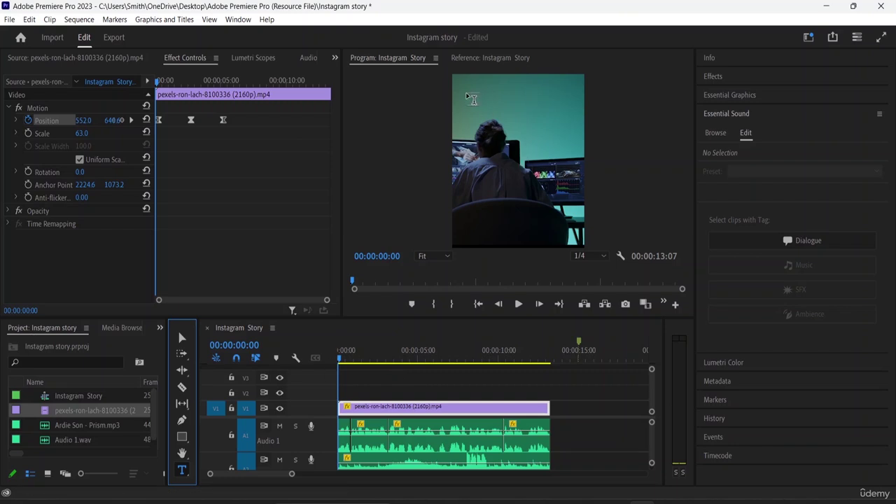
pyautogui.click(472, 171)
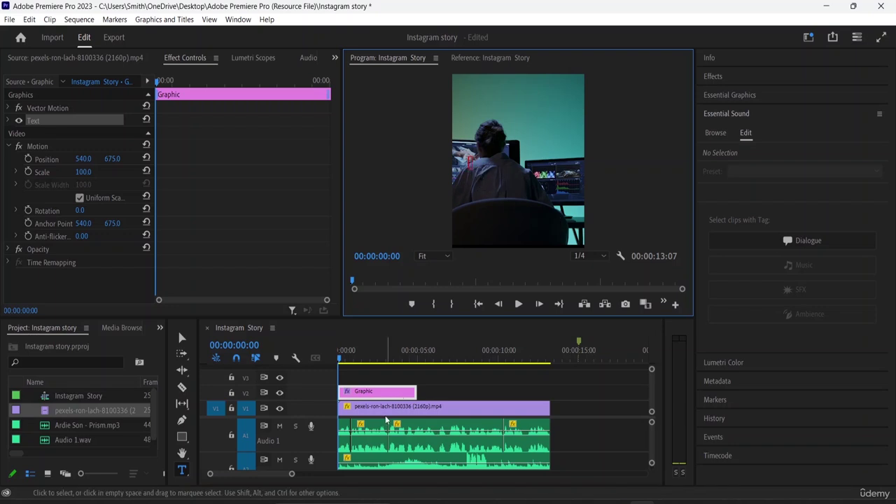
pyautogui.click(381, 392)
pyautogui.press('Delete')
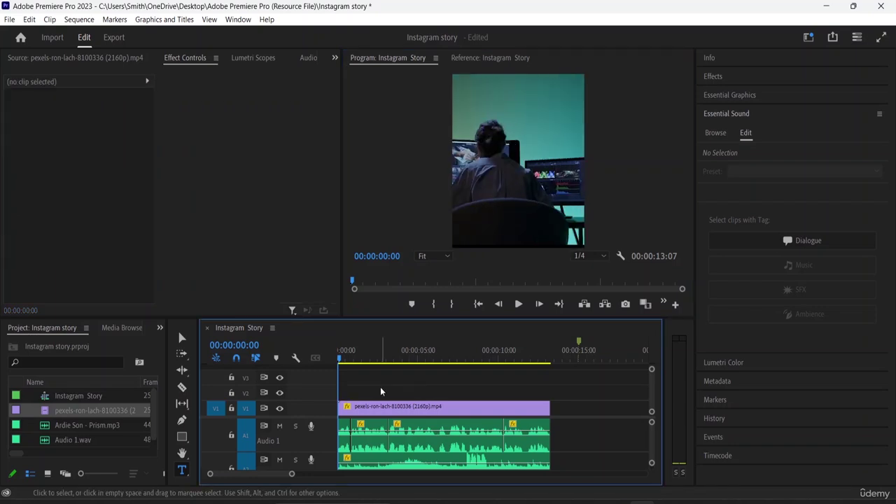
# Step: Draw a text box across the lower half of the frame and enter "UI UX DESIGNING" with "TUTORIAL" on its own line
pyautogui.click(467, 172)
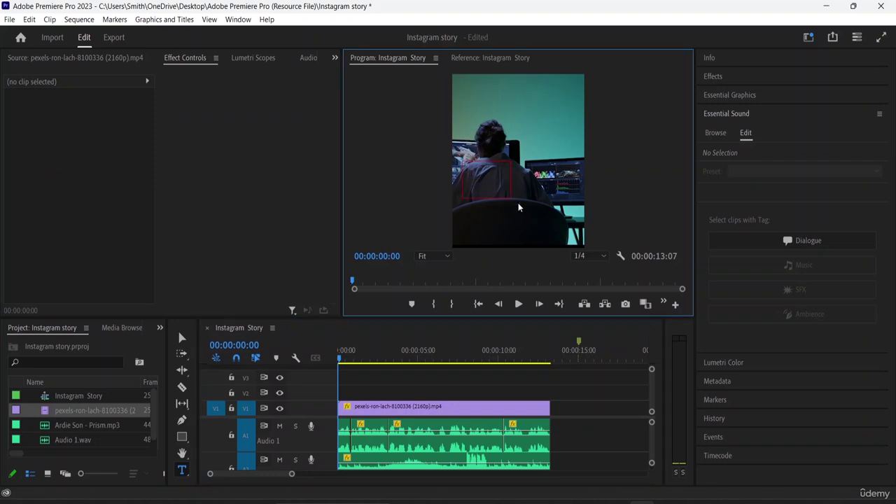
pyautogui.moveTo(517, 207); pyautogui.dragTo(574, 236)
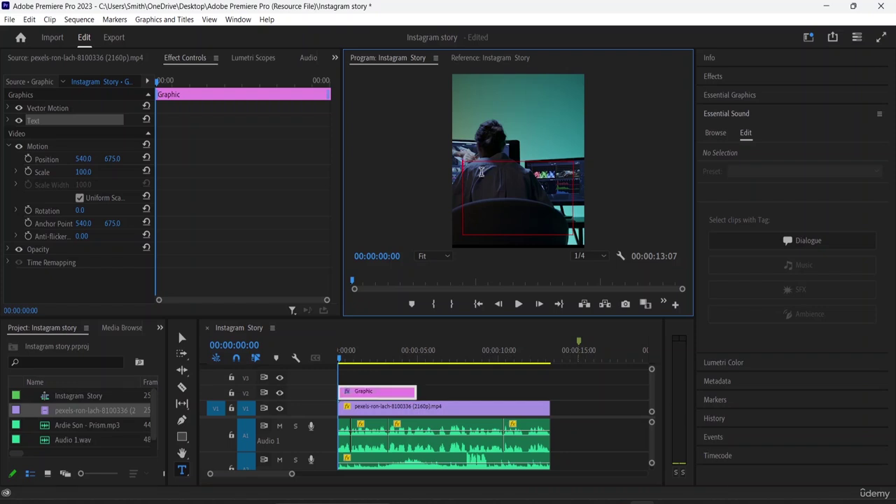
pyautogui.write('UI UX DESI')
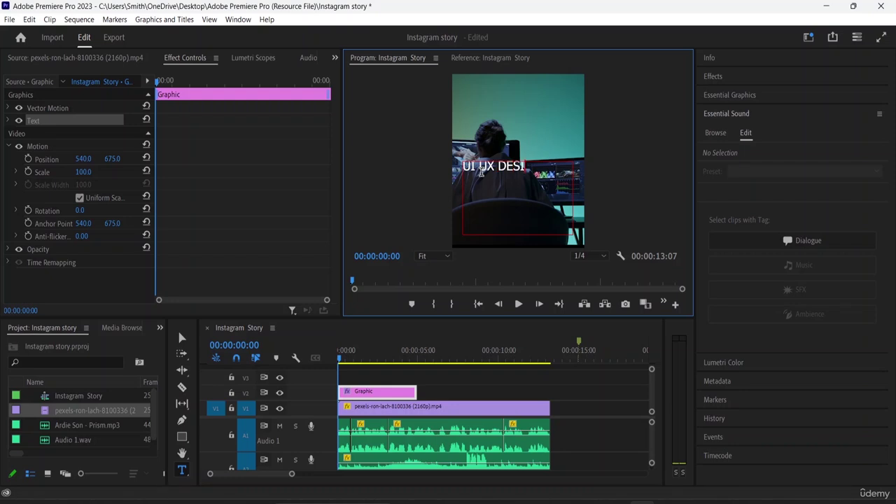
pyautogui.write('GNING')
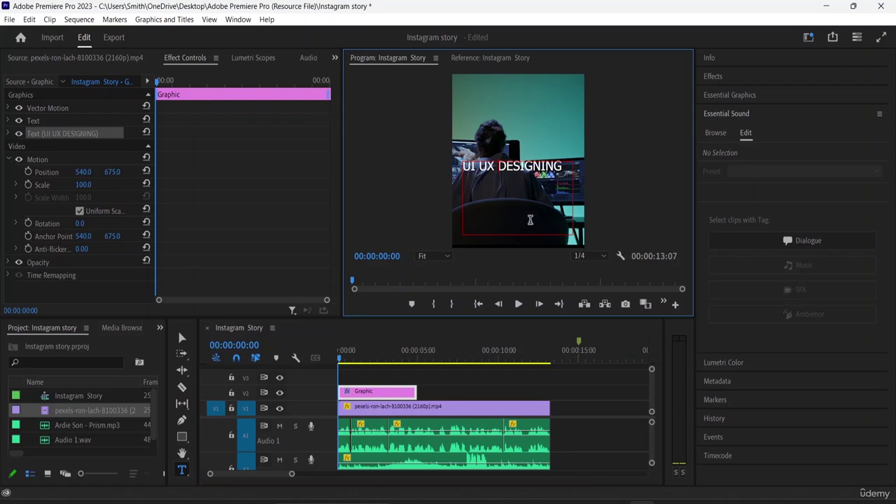
pyautogui.press('Return')
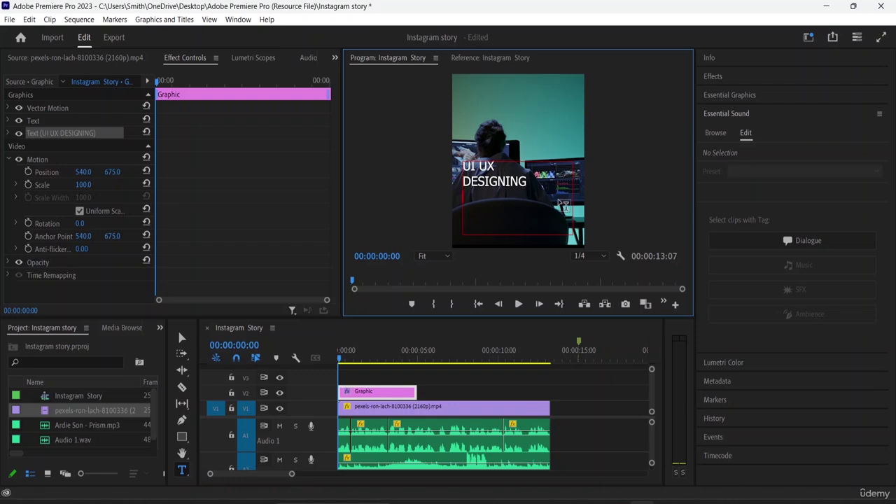
pyautogui.write('TUTORIAL')
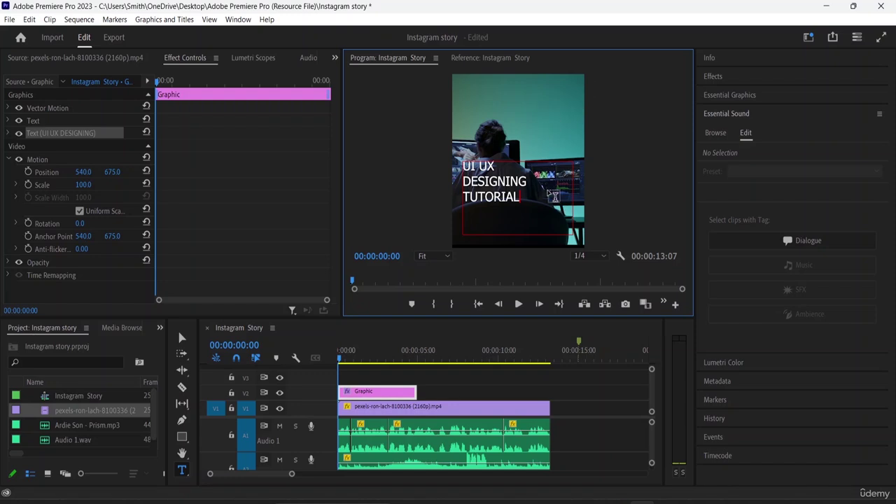
# Step: Select the whole title text and open its Essential Graphics settings
pyautogui.moveTo(520, 198); pyautogui.dragTo(455, 168)
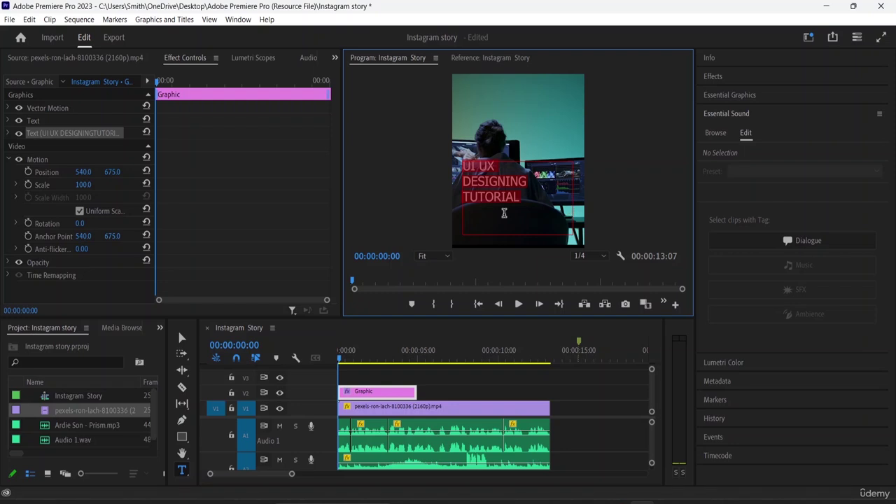
pyautogui.click(730, 95)
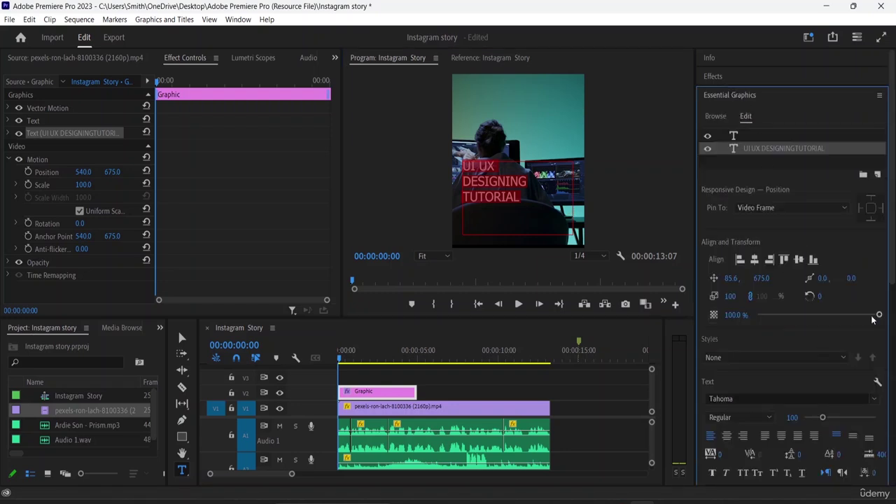
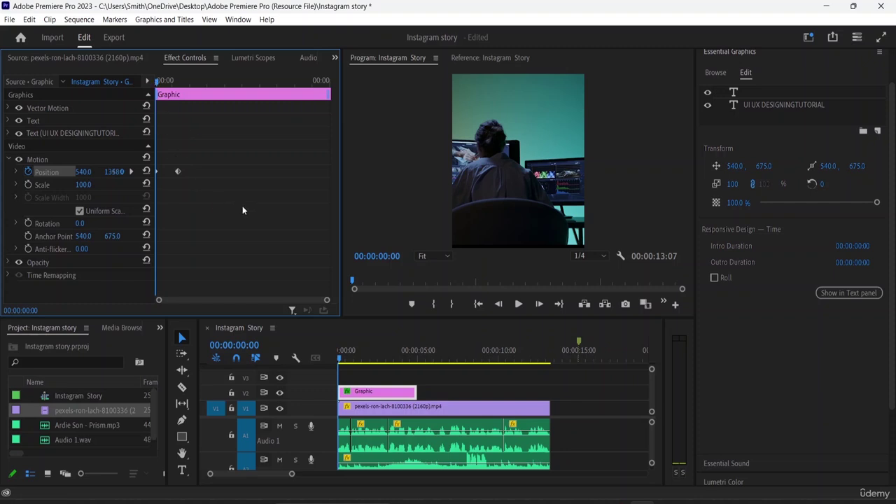
# Step: Add a third Position keyframe to the title graphic at 00:00:02:07, horizontal value 569, moving it up out of the frame
pyautogui.press('space')
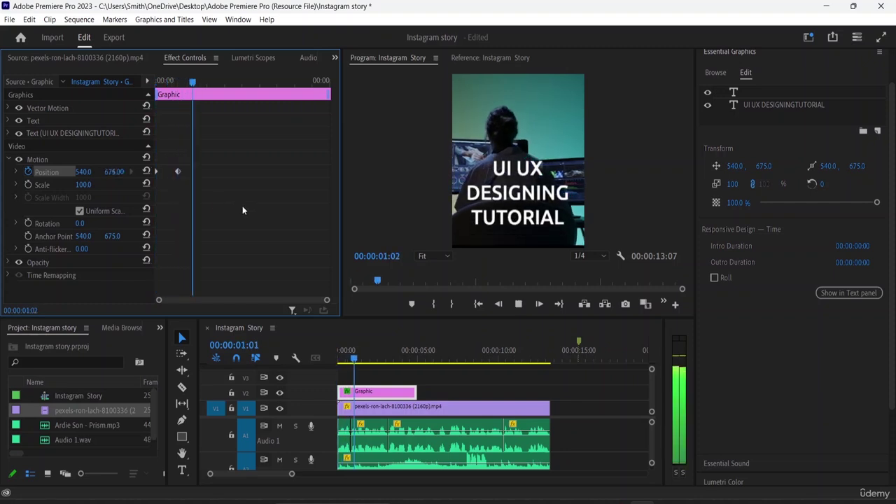
pyautogui.press('space')
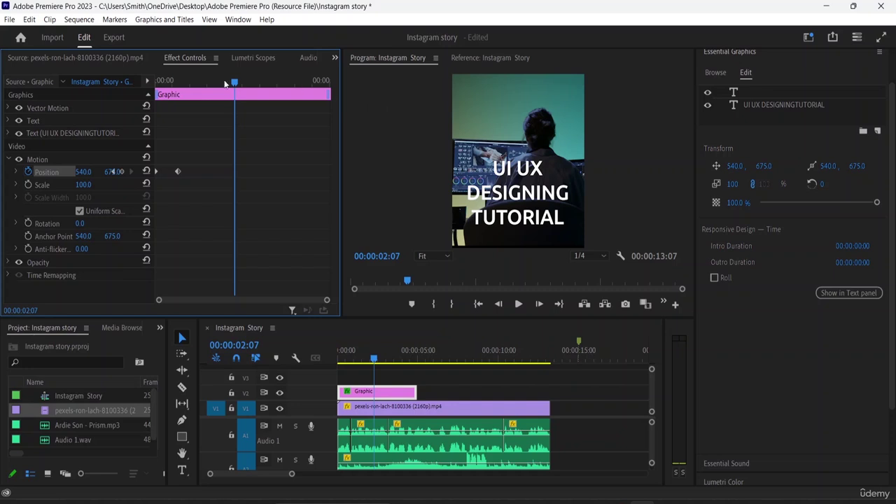
pyautogui.click(521, 200)
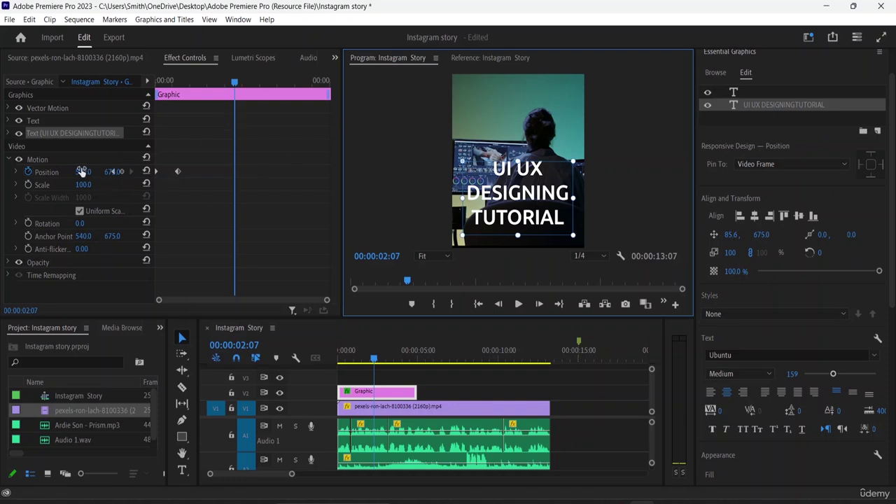
pyautogui.moveTo(82, 171); pyautogui.dragTo(114, 172)
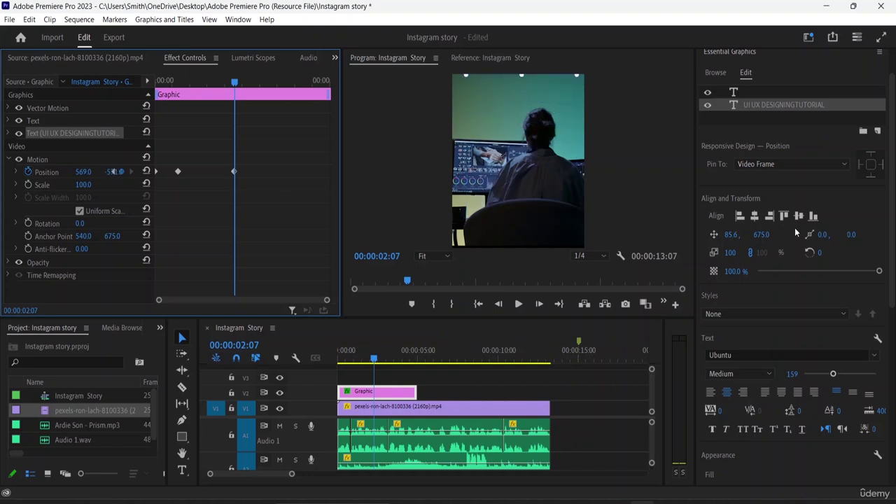
# Step: Play the title animation from the start and delay its last Position keyframe to about 3.7 seconds
pyautogui.moveTo(236, 82); pyautogui.dragTo(127, 83)
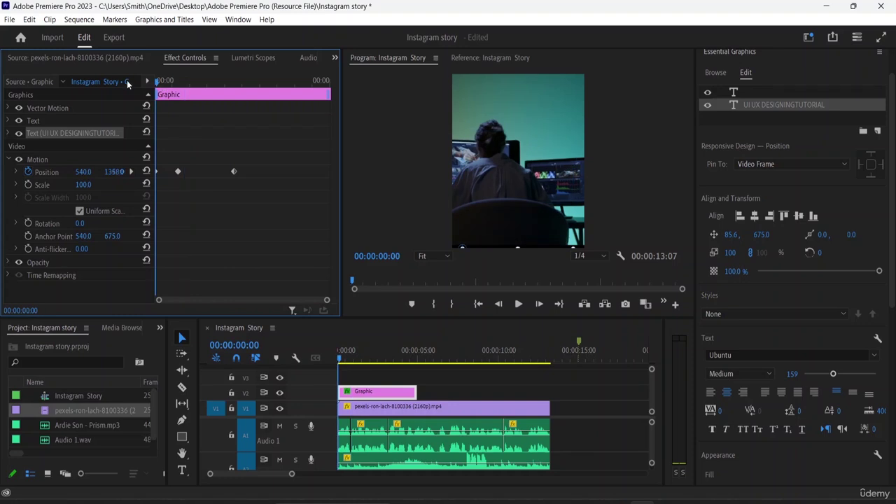
pyautogui.press('space')
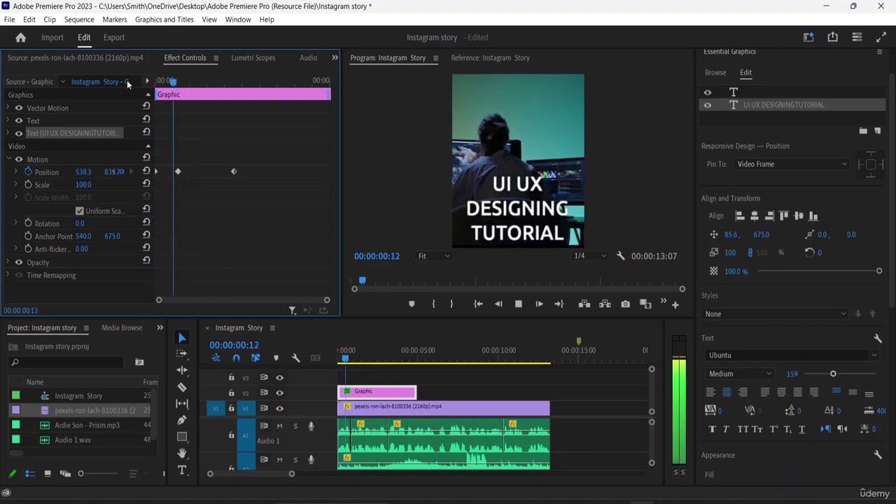
pyautogui.press('space')
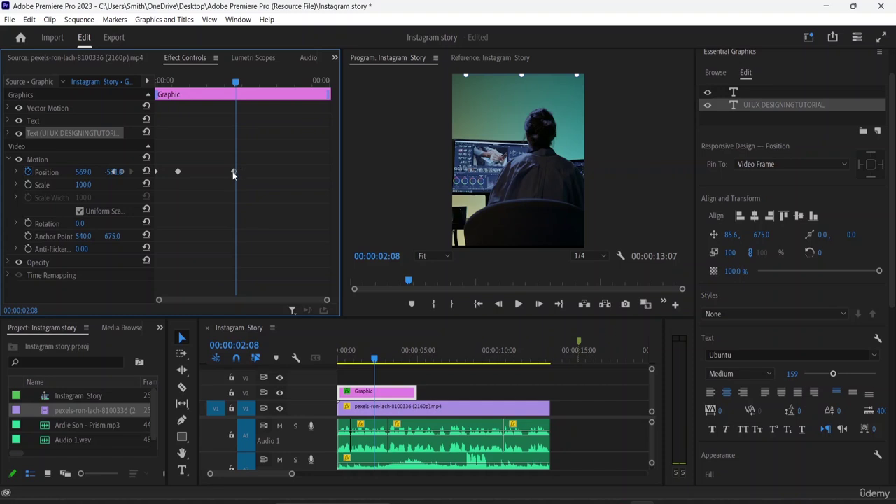
pyautogui.moveTo(234, 172); pyautogui.dragTo(286, 184)
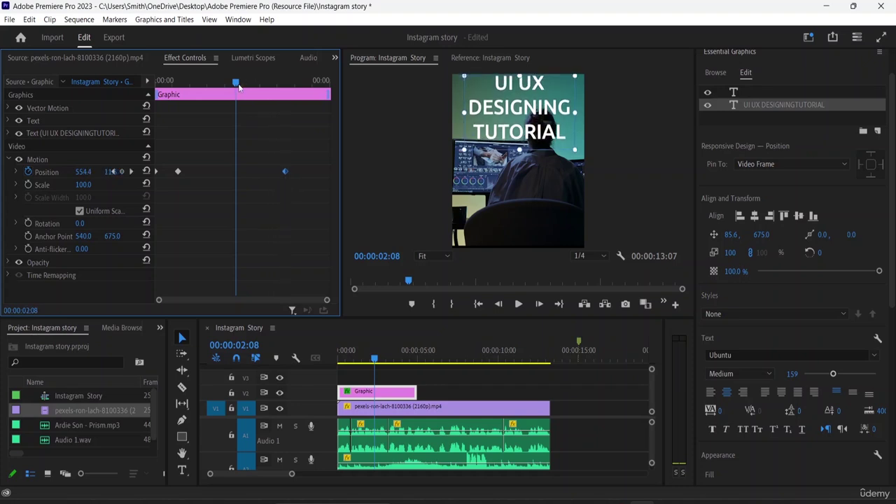
# Step: At 00:00:02:24, nudge the title text to 71.6, 732.1 and add a Position keyframe with horizontal value 562.9, holding the title mid-frame
pyautogui.moveTo(238, 85); pyautogui.dragTo(258, 102)
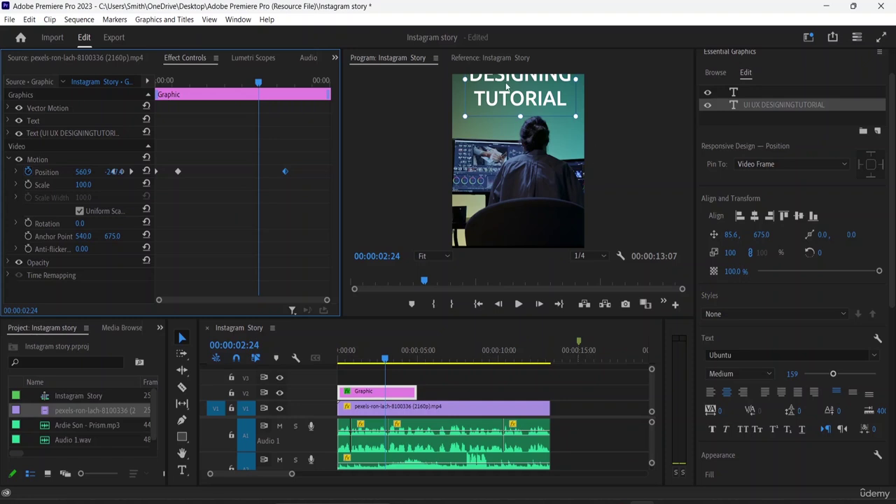
pyautogui.moveTo(507, 93)
pyautogui.mouseDown()
pyautogui.moveTo(509, 203)
pyautogui.moveTo(510, 100)
pyautogui.moveTo(508, 126)
pyautogui.moveTo(513, 107)
pyautogui.moveTo(505, 94)
pyautogui.mouseUp()
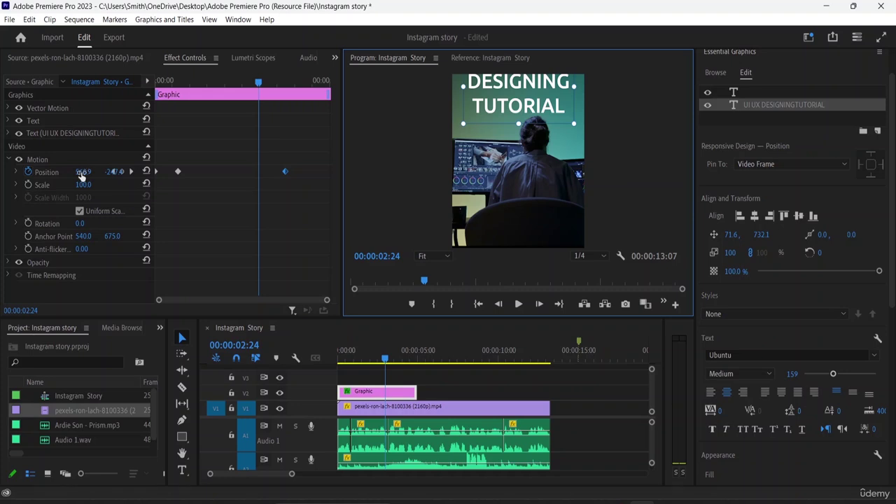
pyautogui.moveTo(81, 173); pyautogui.dragTo(39, 172)
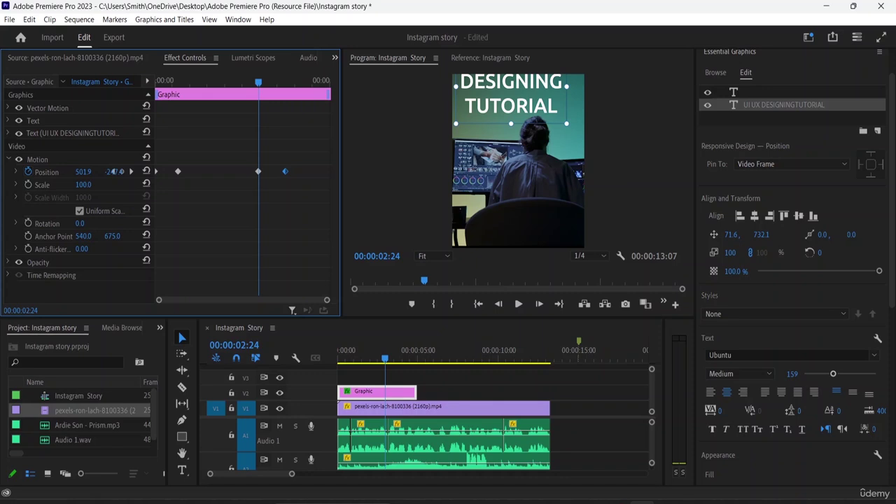
pyautogui.moveTo(113, 171); pyautogui.dragTo(114, 171)
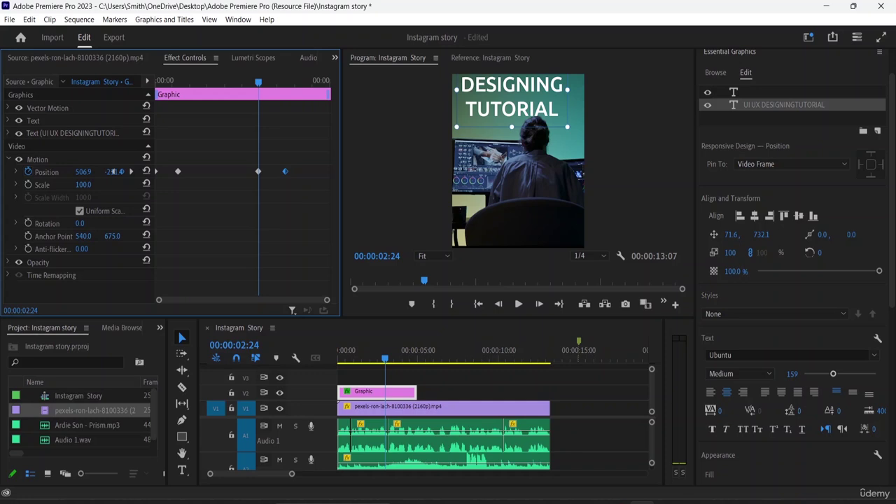
pyautogui.moveTo(113, 172); pyautogui.dragTo(112, 172)
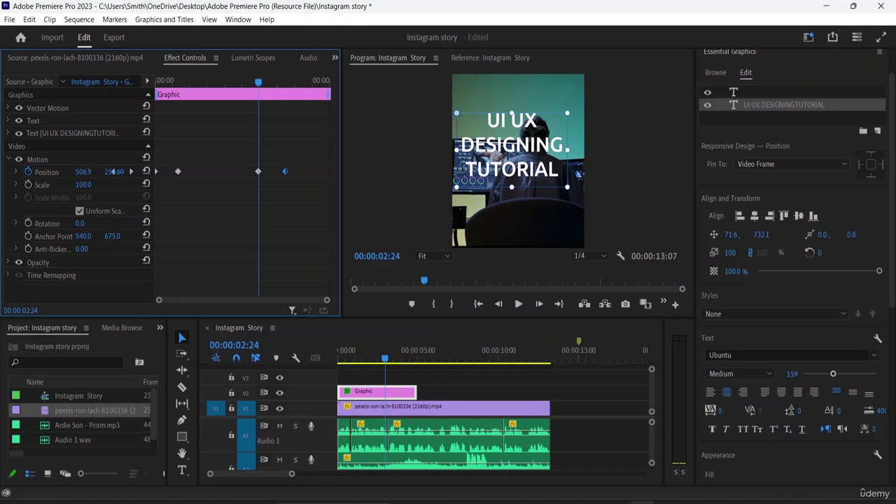
pyautogui.moveTo(113, 171); pyautogui.dragTo(90, 181)
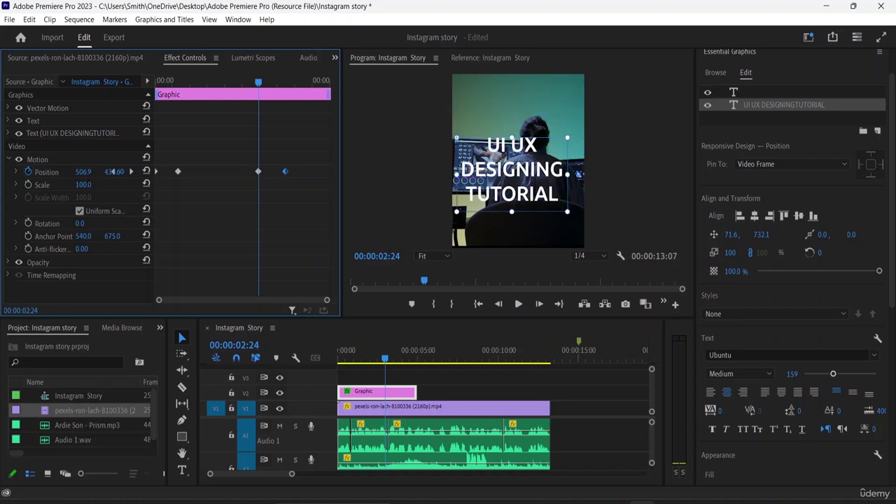
pyautogui.moveTo(113, 171); pyautogui.dragTo(112, 171)
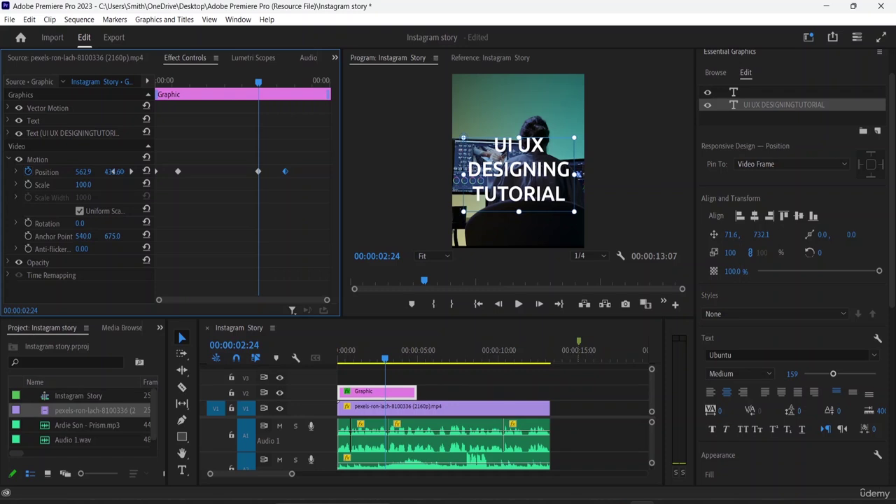
# Step: Preview the title from the start and apply Ease In to its third Position keyframe and Ease Out to the fourth
pyautogui.press('Home')
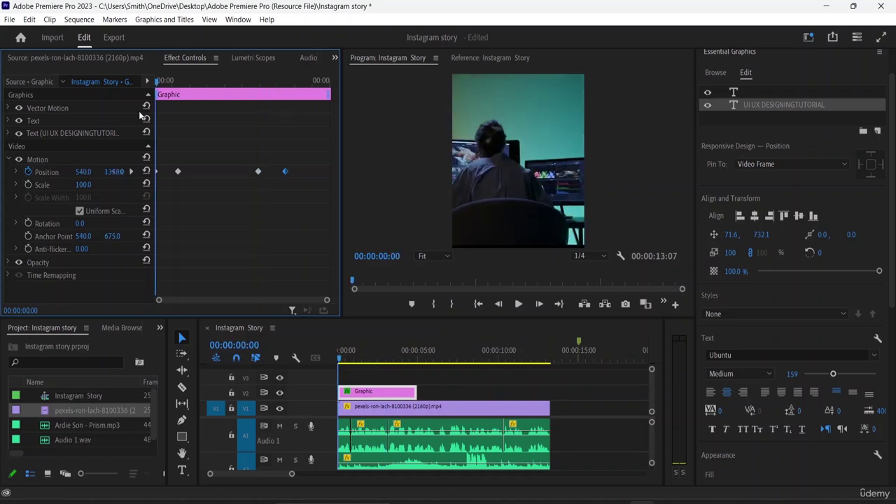
pyautogui.press('space')
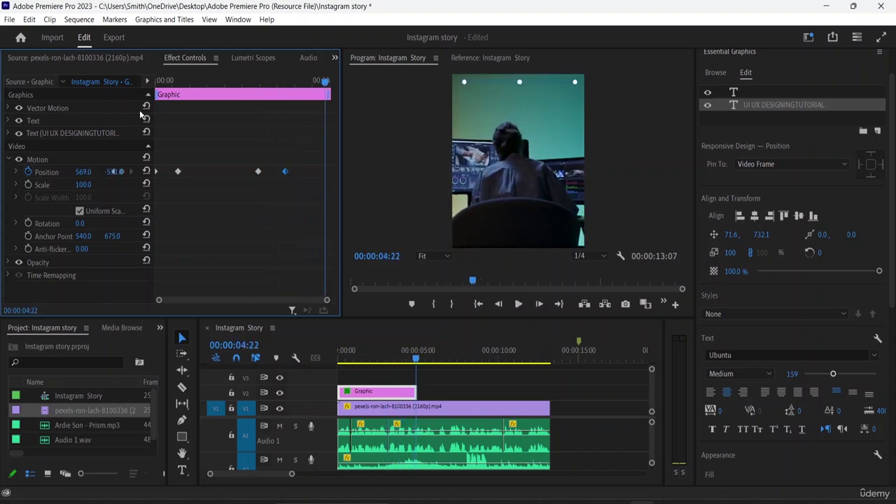
pyautogui.rightClick(259, 172)
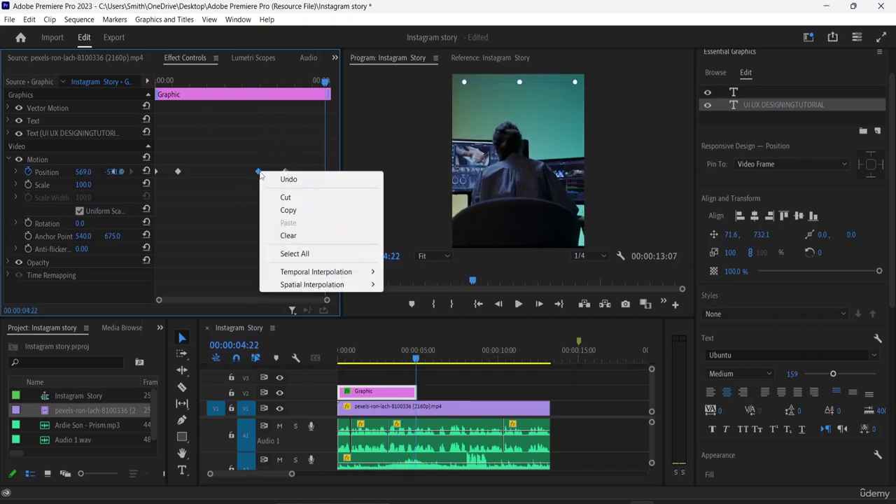
pyautogui.moveTo(312, 275)
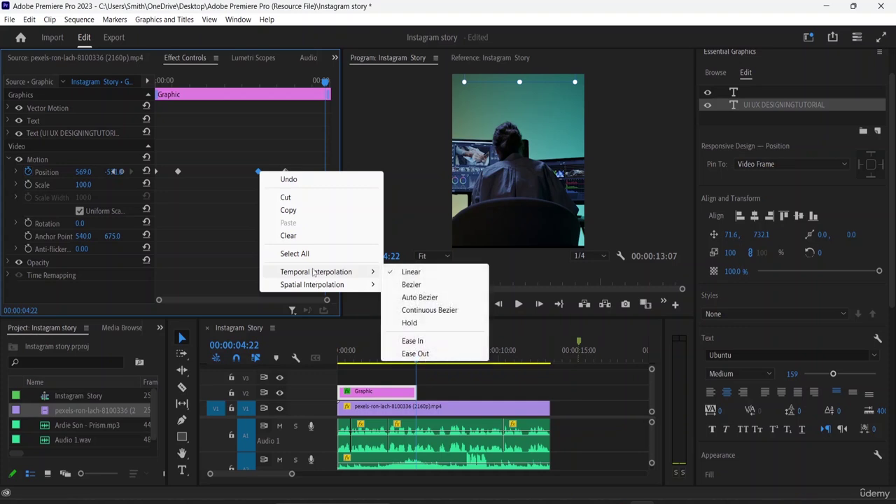
pyautogui.click(419, 342)
pyautogui.click(286, 172)
pyautogui.rightClick(286, 174)
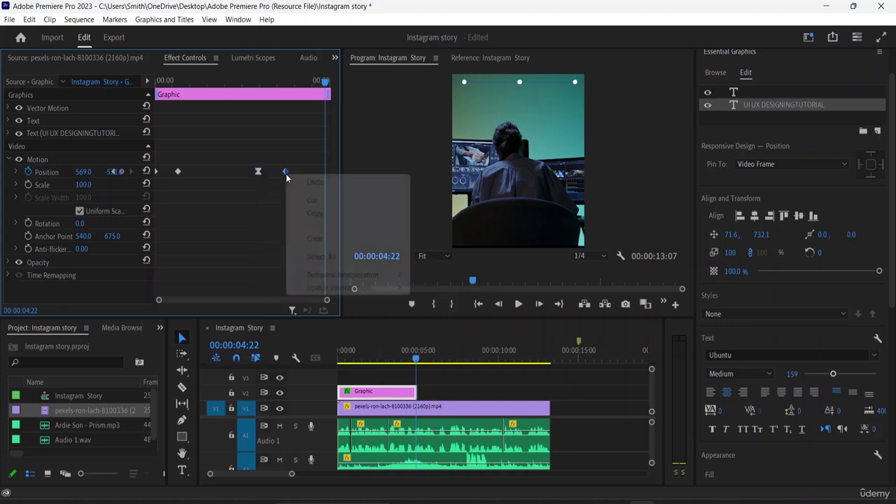
pyautogui.moveTo(366, 278)
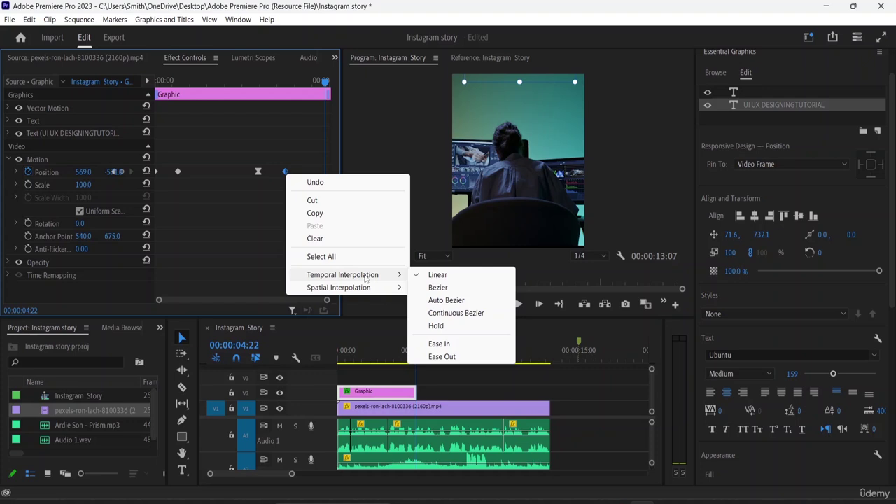
pyautogui.click(441, 356)
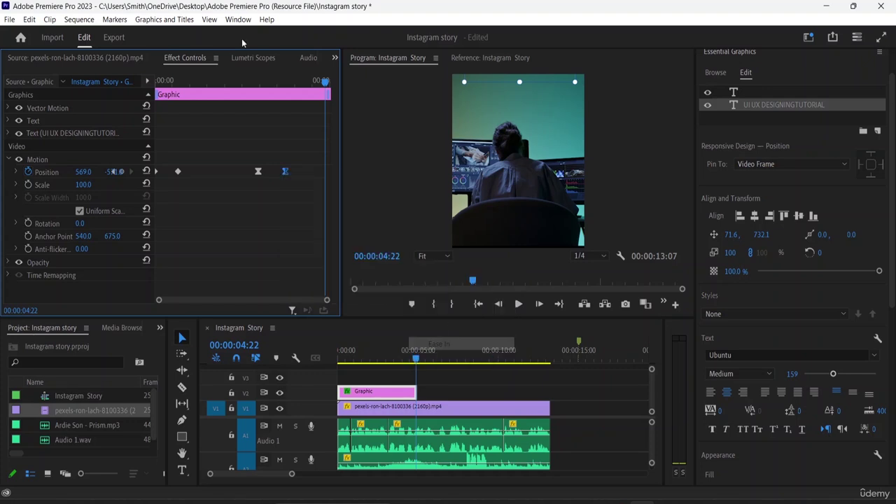
# Step: Apply Ease In to the title's second Position keyframe and Ease Out to the first, and play the eased animation from the start
pyautogui.rightClick(177, 172)
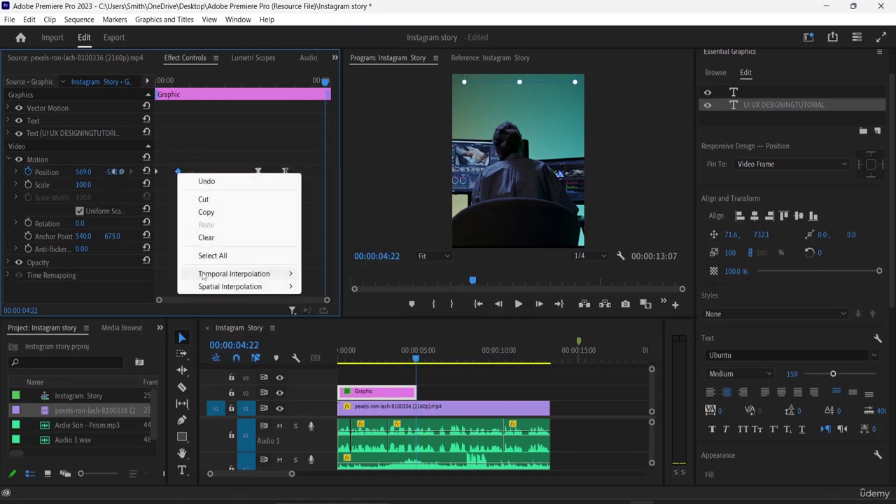
pyautogui.moveTo(273, 274)
pyautogui.click(335, 343)
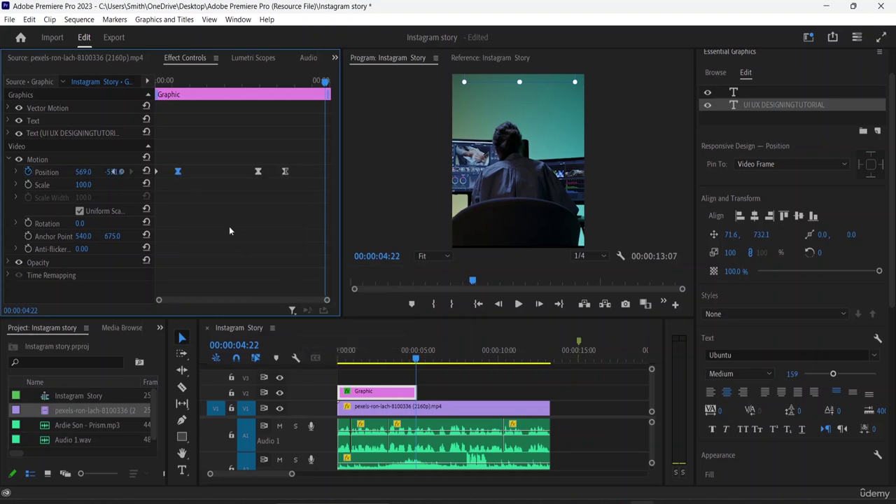
pyautogui.rightClick(157, 173)
pyautogui.moveTo(225, 272)
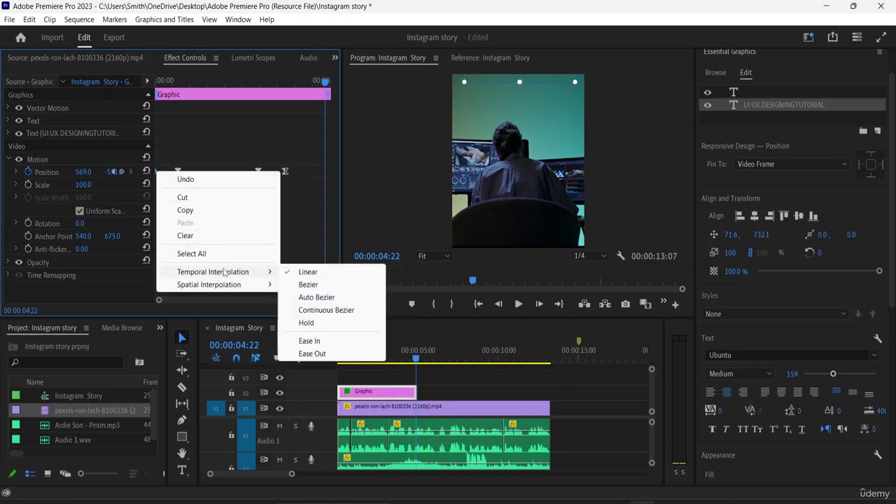
pyautogui.click(315, 353)
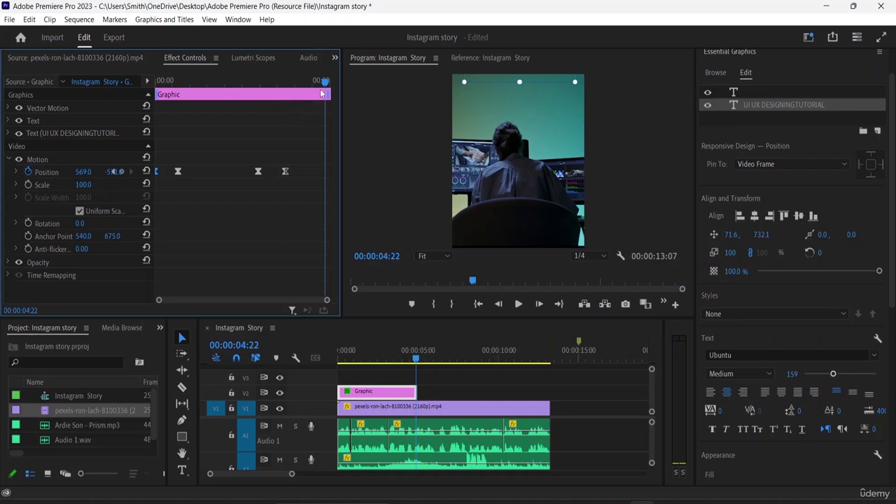
pyautogui.press('Home')
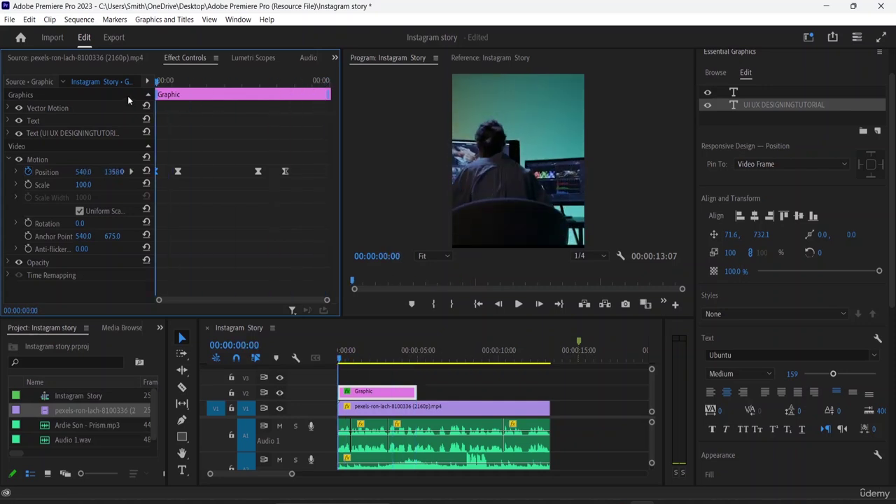
pyautogui.press('space')
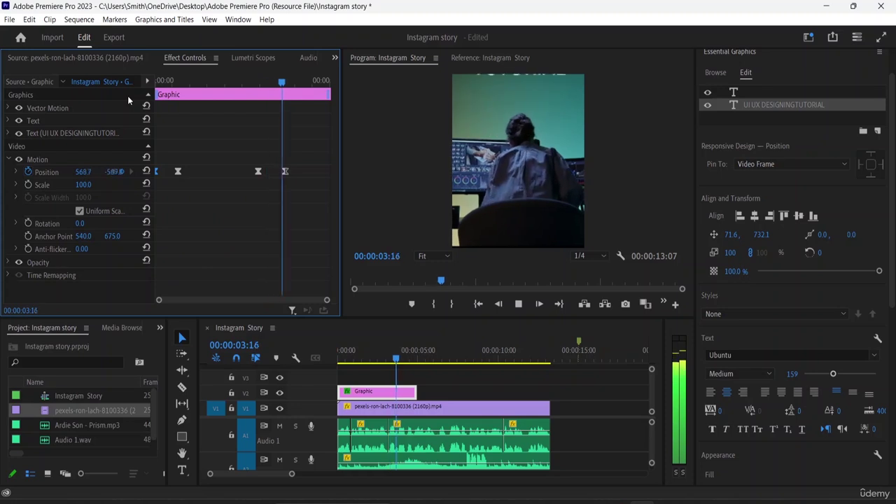
pyautogui.press('space')
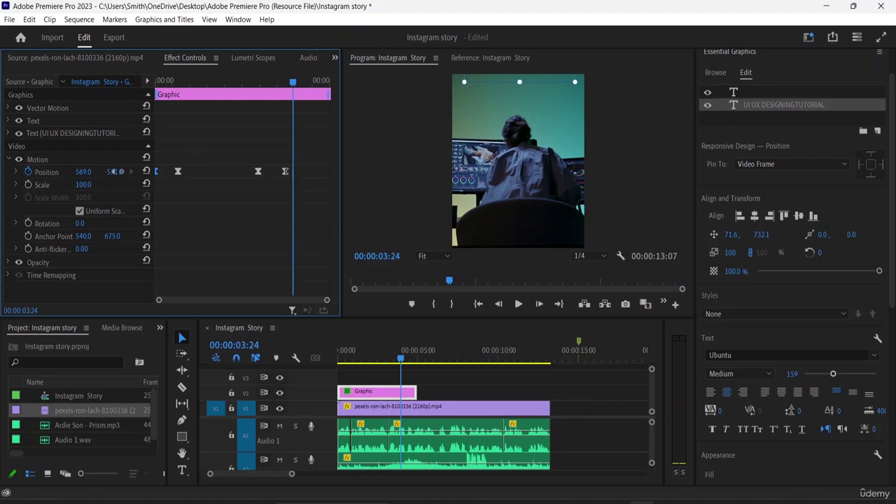
# Step: Draw a text box across the lower half of the frame at 00:00:03:24 and enter "REGISTER" with "NOW" on its own line
pyautogui.click(182, 471)
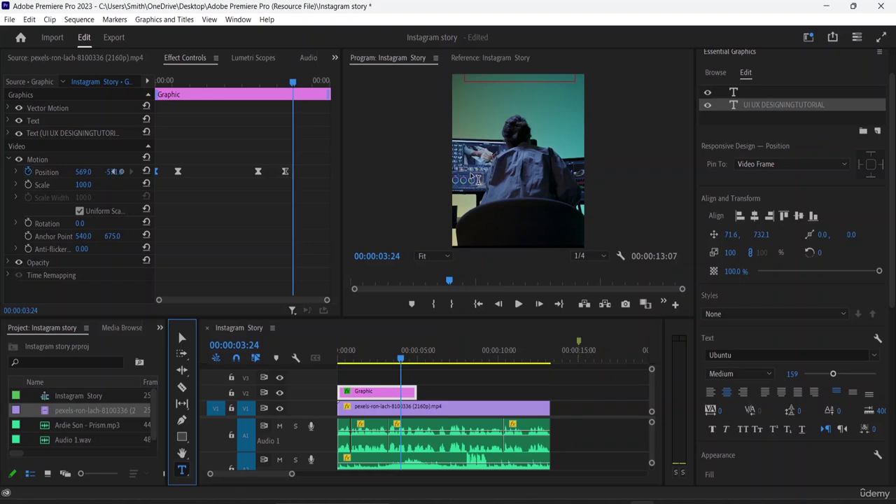
pyautogui.click(474, 185)
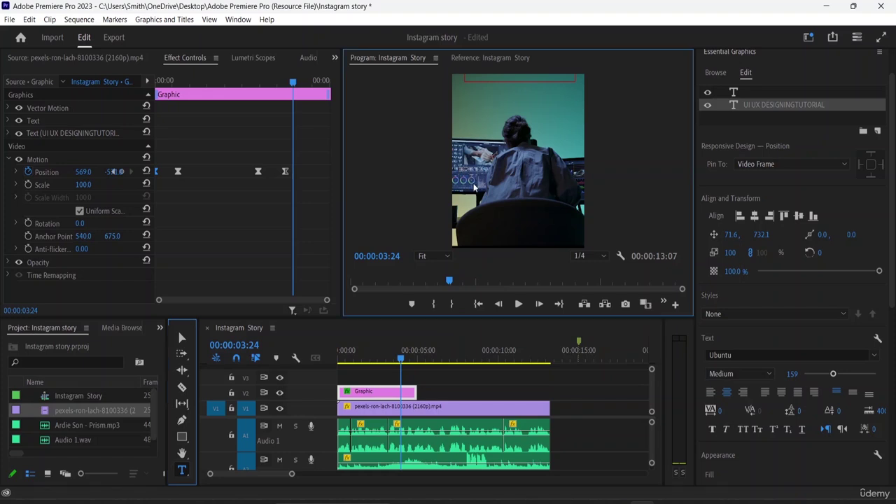
pyautogui.moveTo(465, 168); pyautogui.dragTo(573, 239)
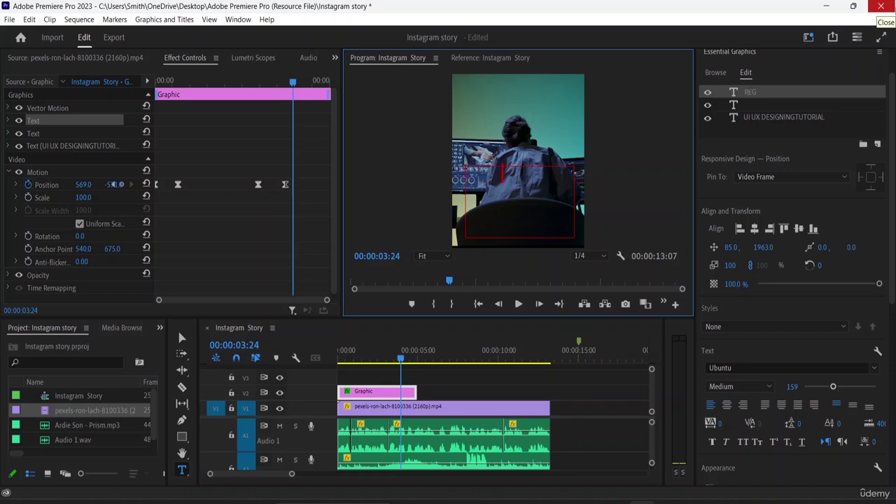
pyautogui.write('REGISTERNOW')
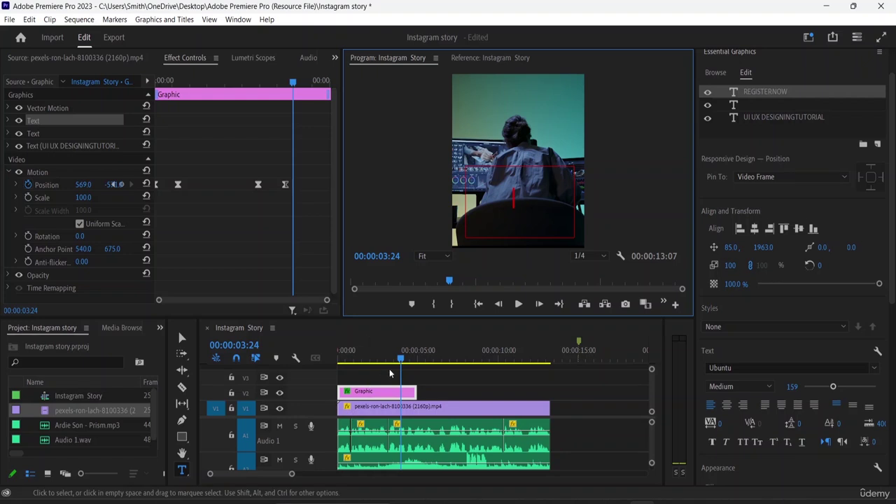
# Step: Copy the animated title graphic and paste the duplicate on track V2 at 00:00:05:05
pyautogui.moveTo(403, 364); pyautogui.dragTo(420, 360)
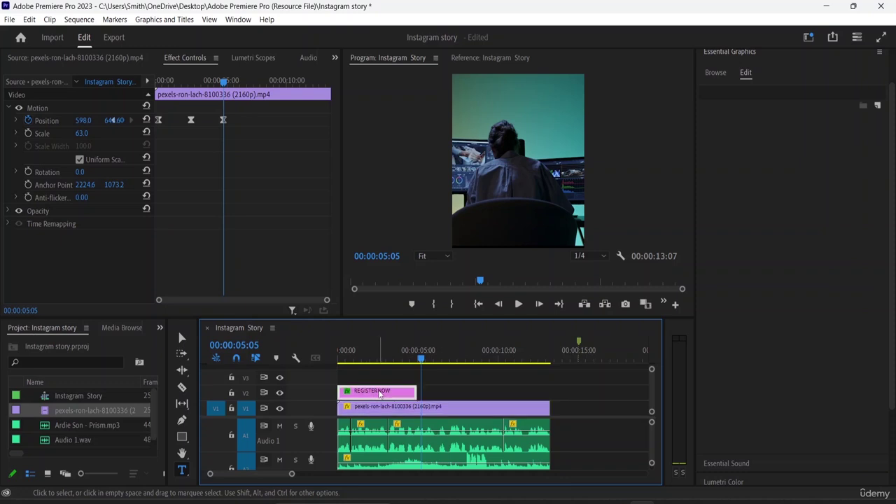
pyautogui.click(379, 393)
pyautogui.rightClick(381, 395)
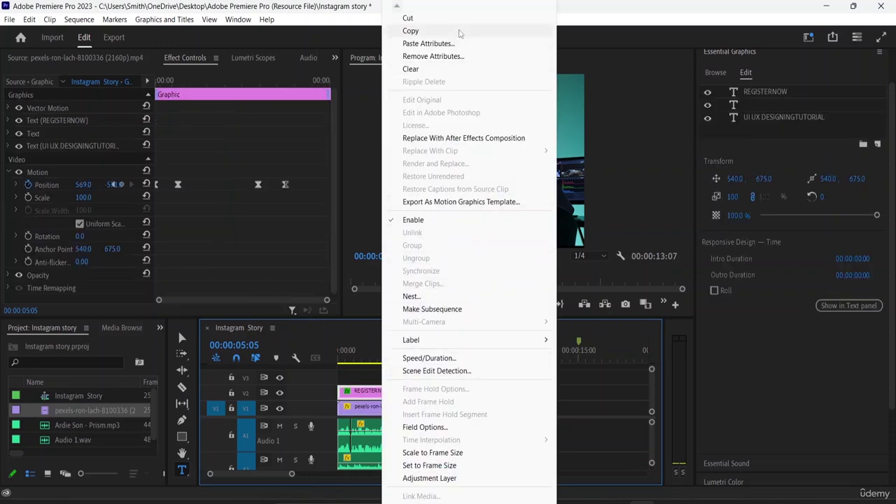
pyautogui.click(459, 33)
pyautogui.click(609, 424)
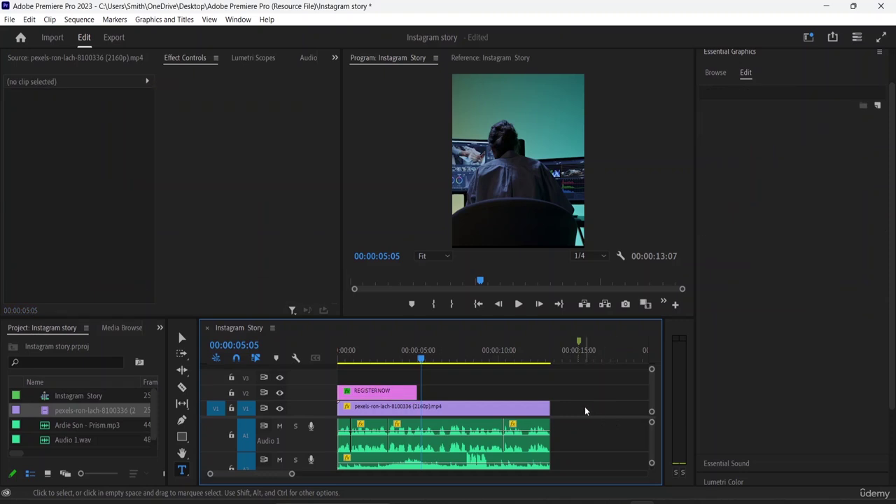
pyautogui.hotkey('ctrl', 'v')
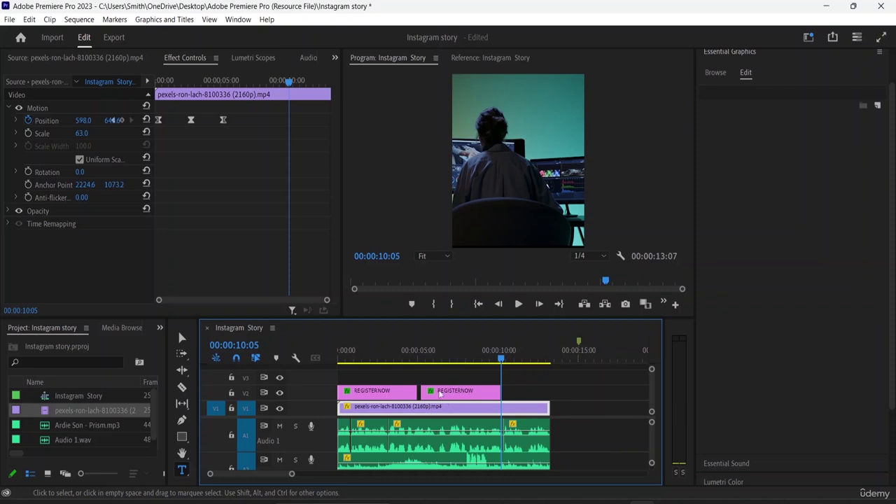
# Step: Play the sequence from the start to review the first title and the beginning of its duplicate
pyautogui.click(399, 397)
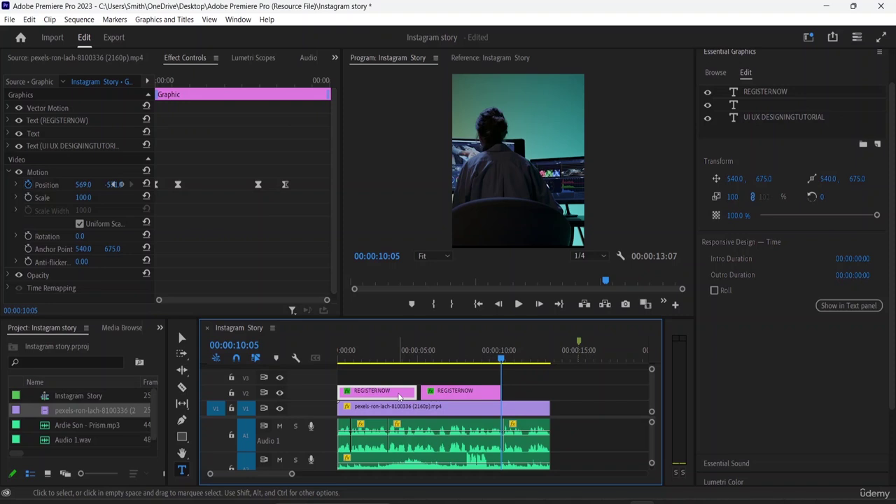
pyautogui.press('Home')
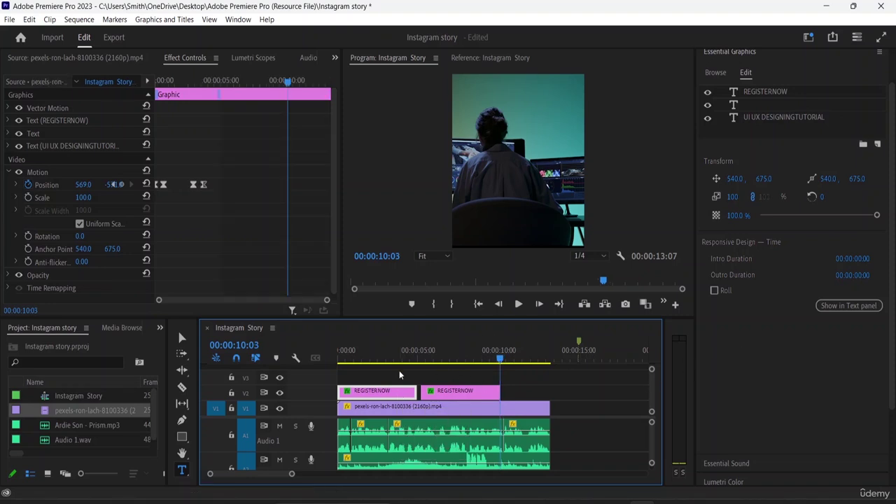
pyautogui.click(373, 405)
pyautogui.press('space')
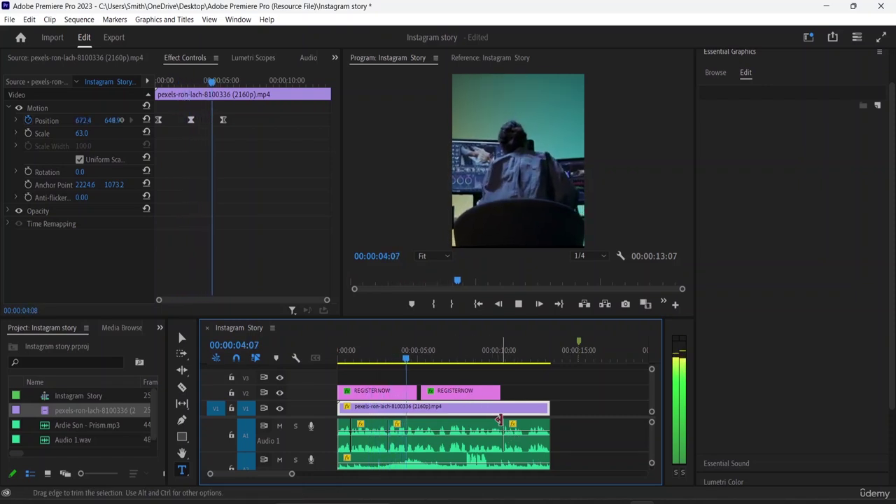
pyautogui.press('space')
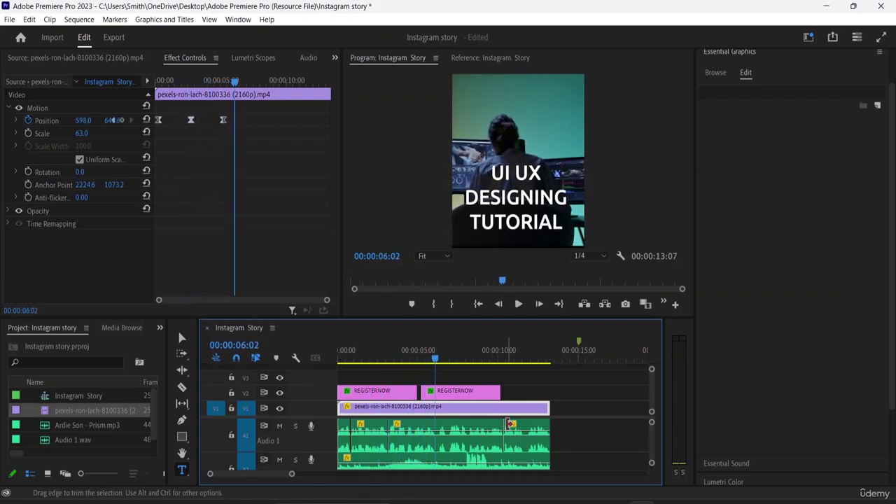
# Step: Move the duplicate title on track V2 to the right so it ends with the video clip at 00:00:13:07
pyautogui.click(469, 394)
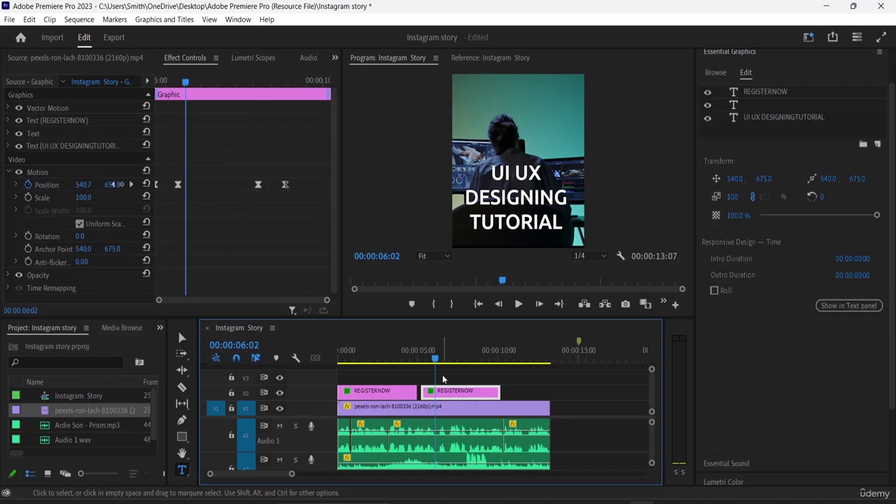
pyautogui.moveTo(434, 359); pyautogui.dragTo(421, 359)
pyautogui.moveTo(450, 397); pyautogui.dragTo(526, 403)
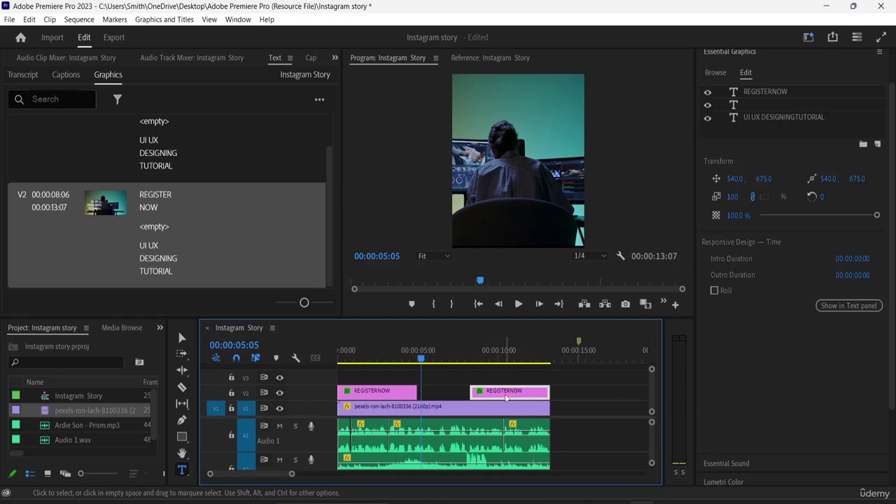
# Step: Delete the empty text layer from the duplicate title graphic and collapse the Essential Graphics settings
pyautogui.moveTo(421, 359); pyautogui.dragTo(499, 360)
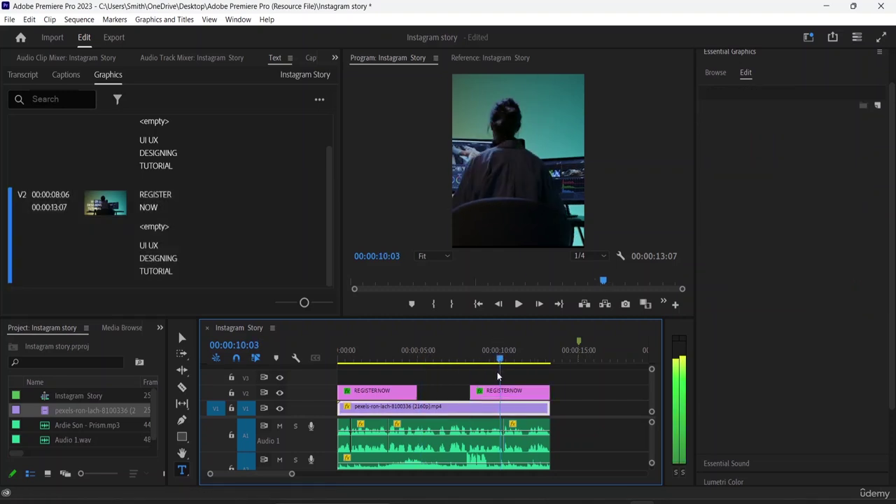
pyautogui.click(519, 396)
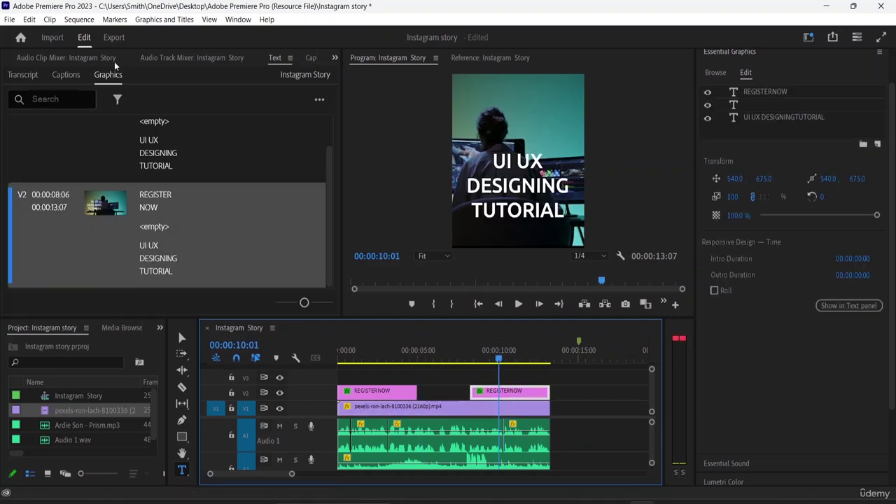
pyautogui.click(215, 61)
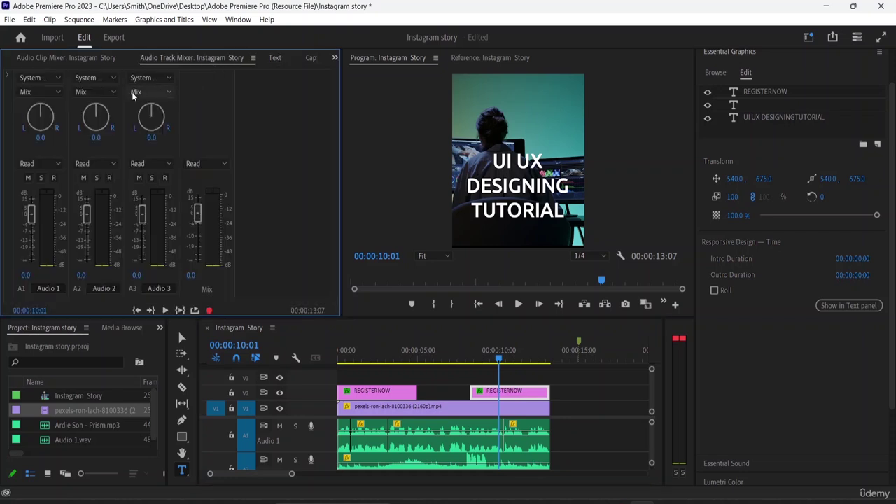
pyautogui.click(87, 60)
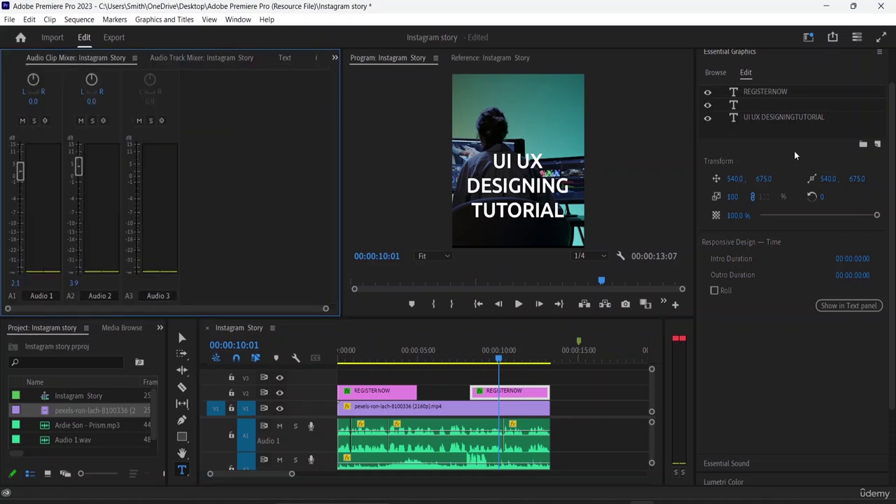
pyautogui.click(762, 137)
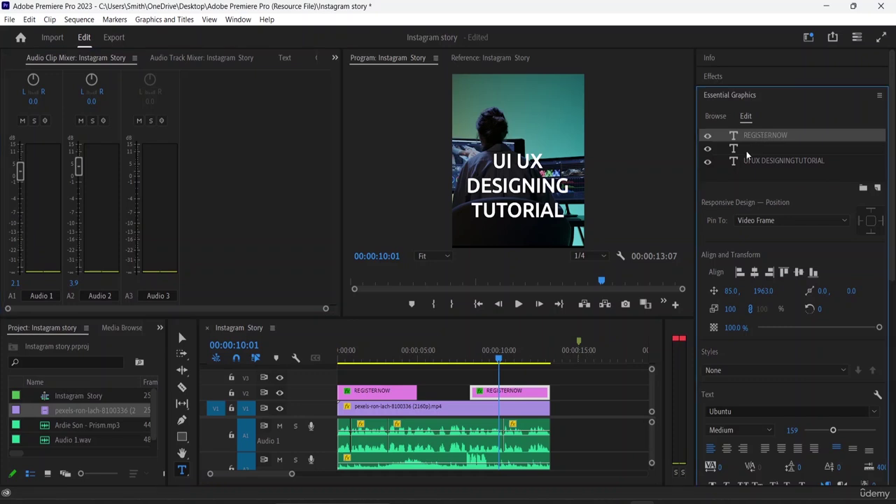
pyautogui.click(746, 149)
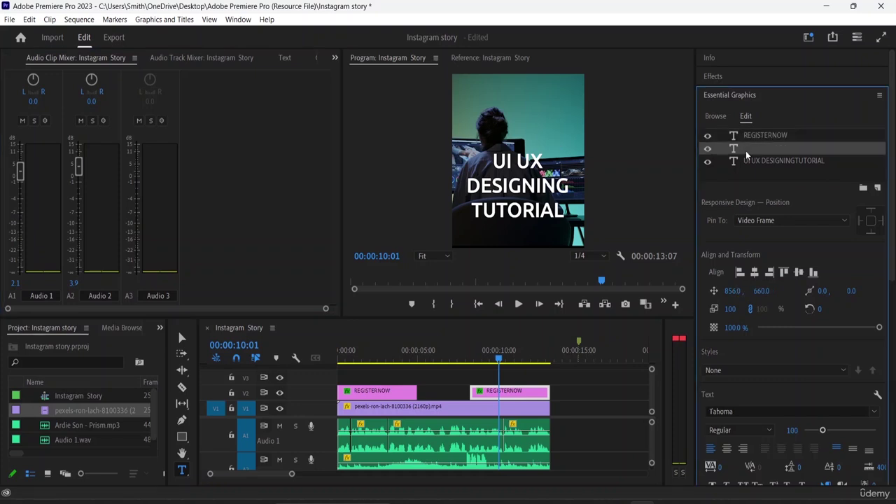
pyautogui.press('Delete')
pyautogui.click(752, 137)
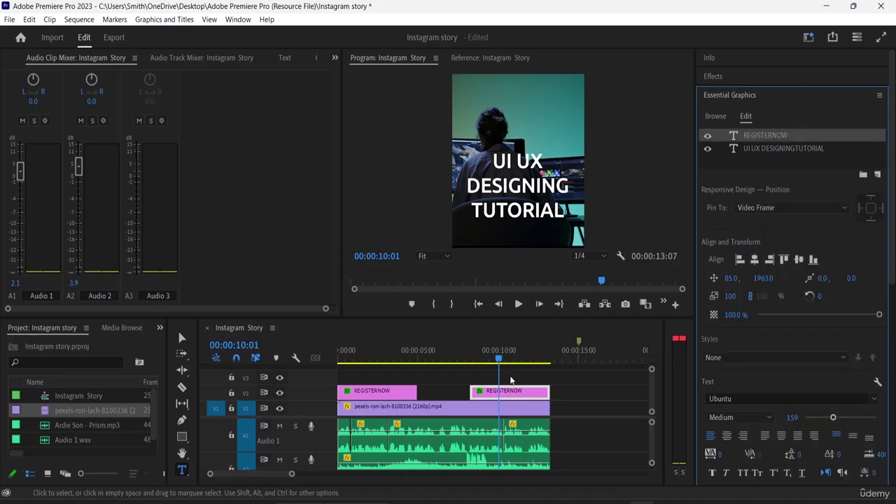
pyautogui.click(789, 135)
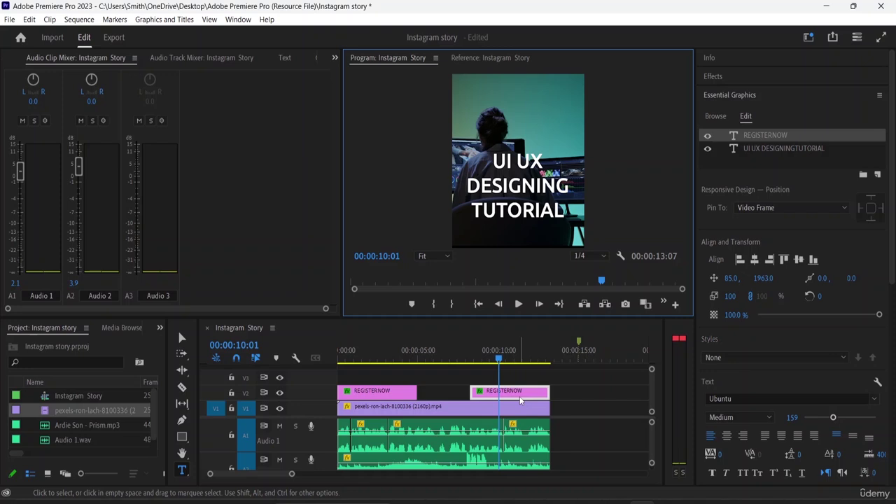
pyautogui.click(885, 97)
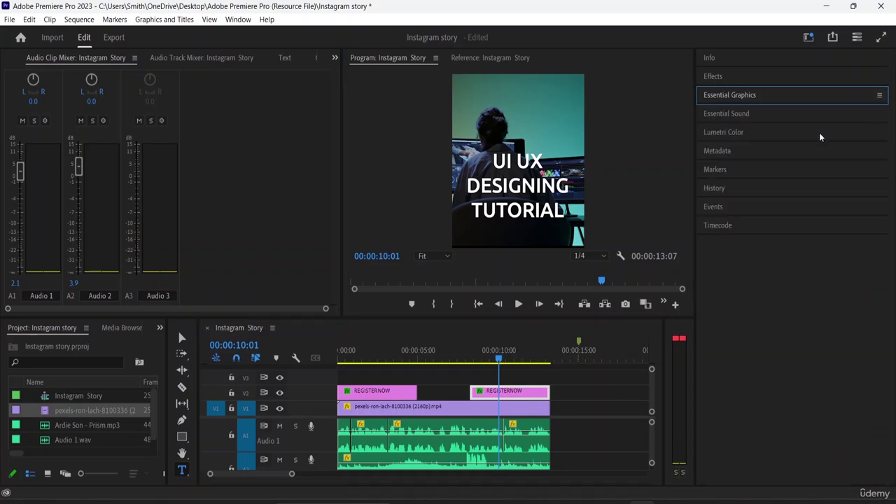
# Step: Show the duplicate title's effect settings at 00:00:08:07 and delete all four of its Position keyframes
pyautogui.click(176, 59)
pyautogui.click(284, 59)
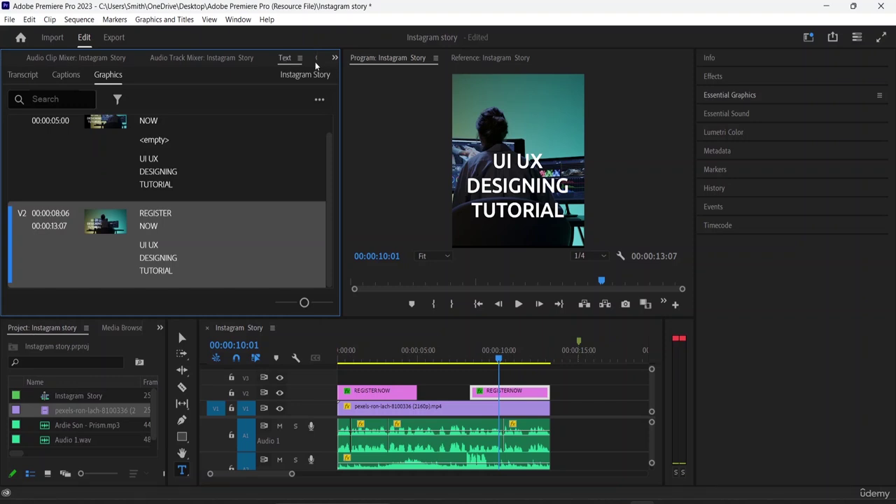
pyautogui.click(334, 58)
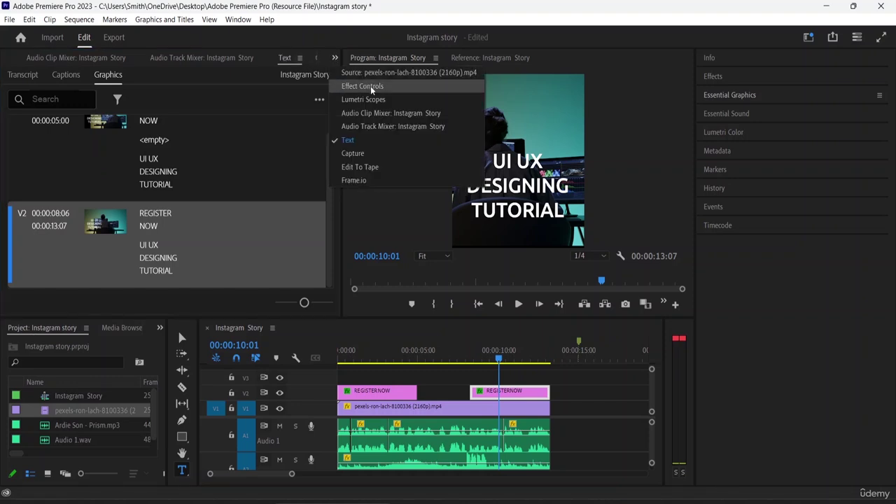
pyautogui.click(371, 87)
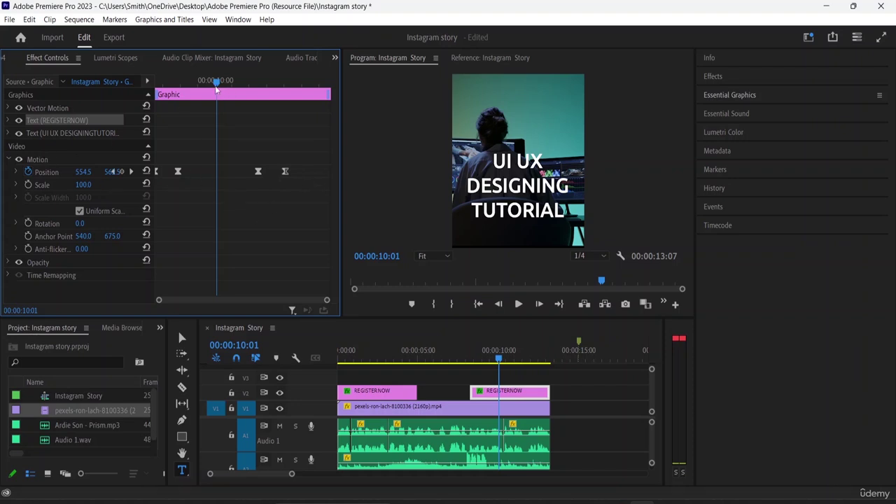
pyautogui.moveTo(216, 85); pyautogui.dragTo(170, 85)
pyautogui.press('Up')
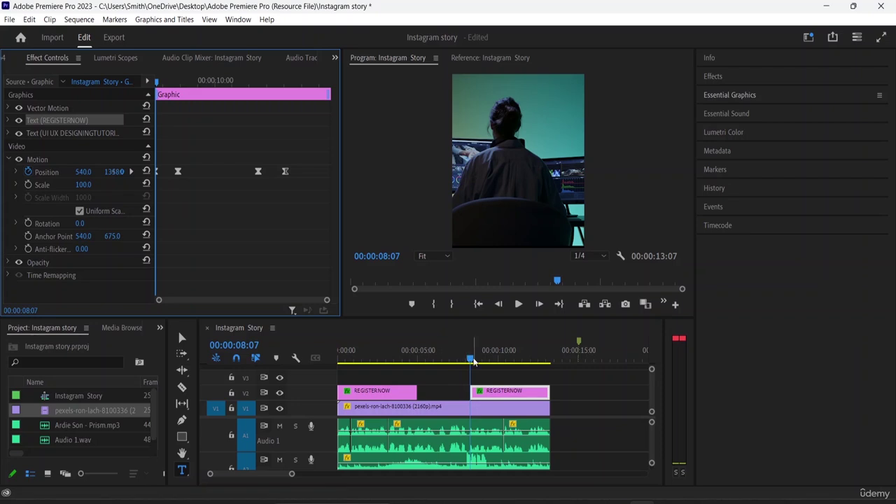
pyautogui.moveTo(298, 176); pyautogui.dragTo(146, 163)
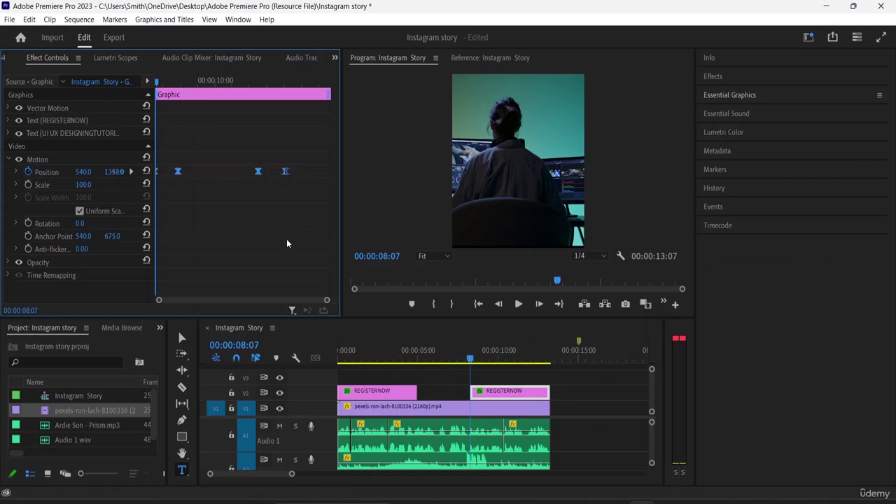
pyautogui.press('Delete')
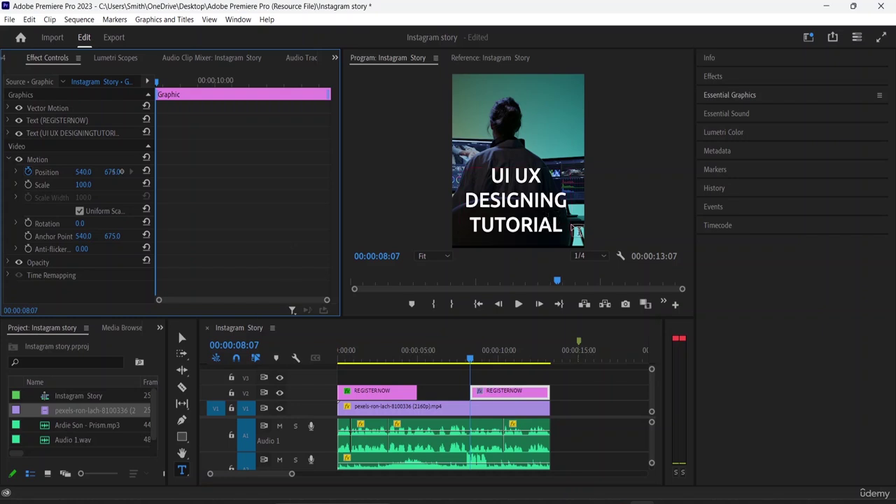
# Step: Replace the text "UI UX DESIGNING TUTORIAL" in the duplicate title with "REGISTER NOW"
pyautogui.click(563, 226)
pyautogui.press('BackSpace')
pyautogui.press('BackSpace')
pyautogui.press('BackSpace')
pyautogui.press('BackSpace')
pyautogui.press('BackSpace')
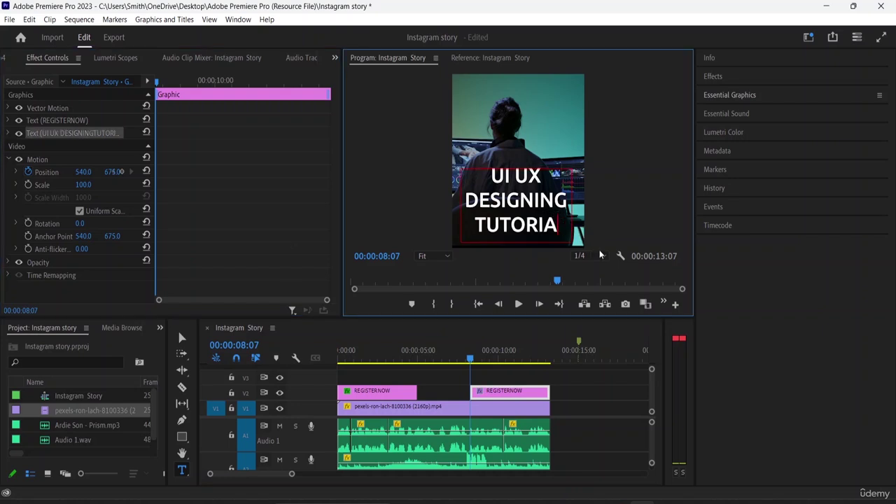
pyautogui.press('BackSpace')
pyautogui.press('BackSpace')
pyautogui.press('BackSpace')
pyautogui.press('BackSpace')
pyautogui.press('BackSpace')
pyautogui.press('BackSpace')
pyautogui.press('BackSpace')
pyautogui.press('BackSpace')
pyautogui.press('BackSpace')
pyautogui.press('BackSpace')
pyautogui.press('BackSpace')
pyautogui.press('BackSpace')
pyautogui.press('BackSpace')
pyautogui.press('BackSpace')
pyautogui.press('BackSpace')
pyautogui.press('BackSpace')
pyautogui.press('BackSpace')
pyautogui.press('BackSpace')
pyautogui.press('BackSpace')
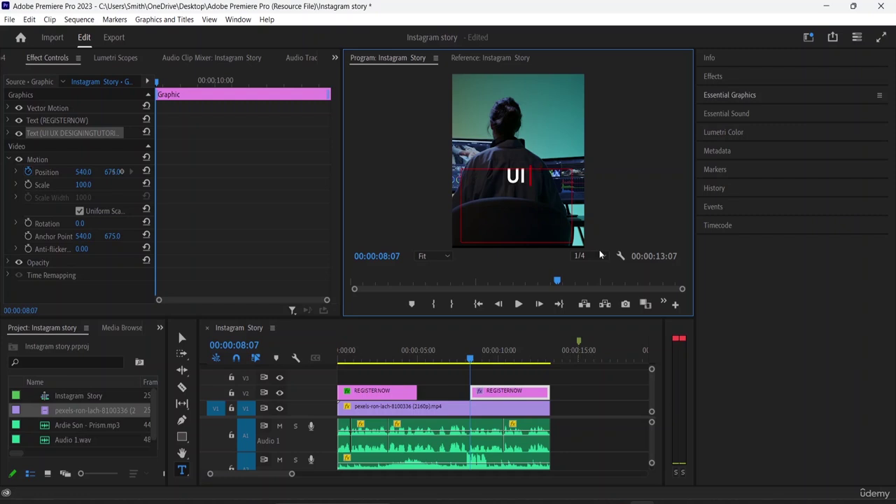
pyautogui.write('reg')
pyautogui.press('BackSpace')
pyautogui.press('BackSpace')
pyautogui.press('BackSpace')
pyautogui.write('REG')
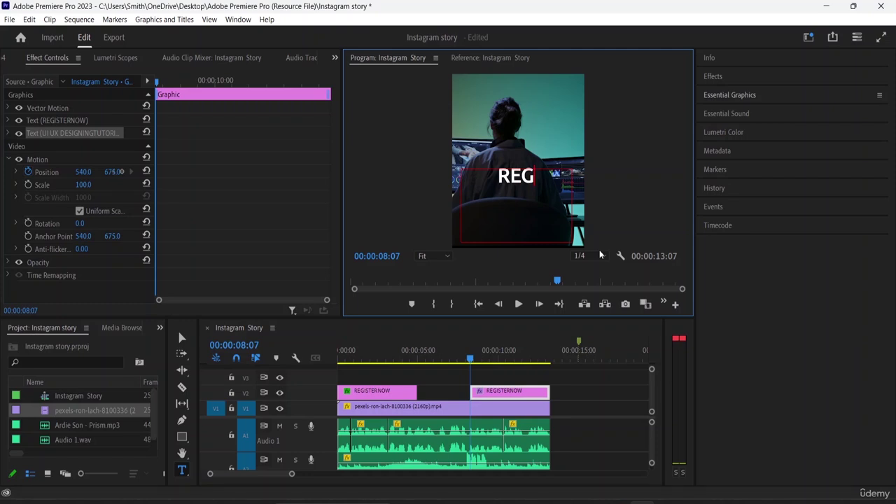
pyautogui.write('ISTER ')
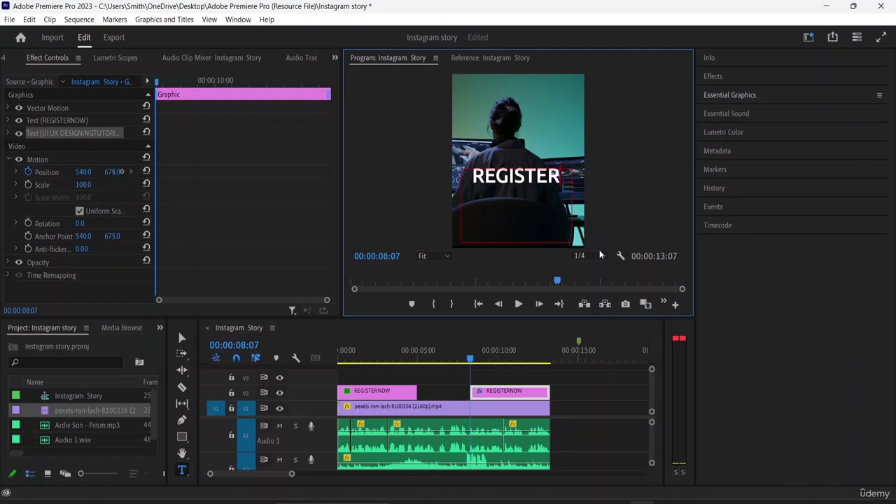
pyautogui.write('NOW')
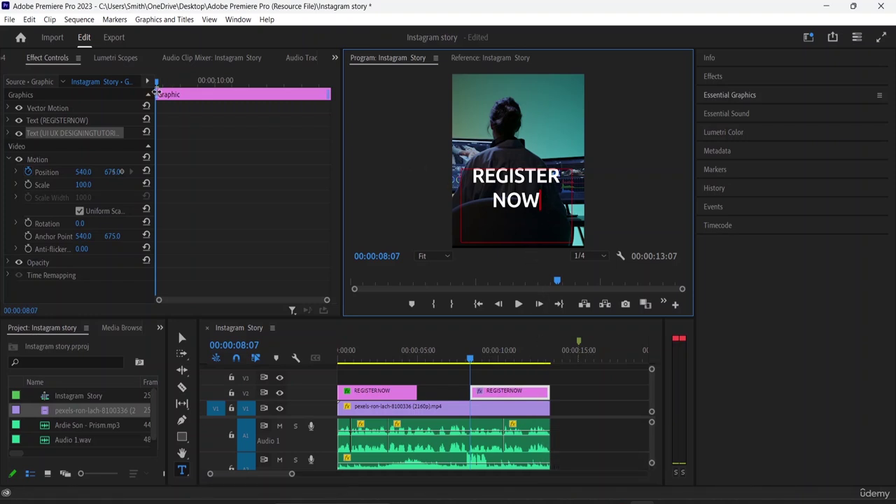
# Step: Restart the duplicate title's Position animation with a new keyframe at 00:00:08:22
pyautogui.click(173, 82)
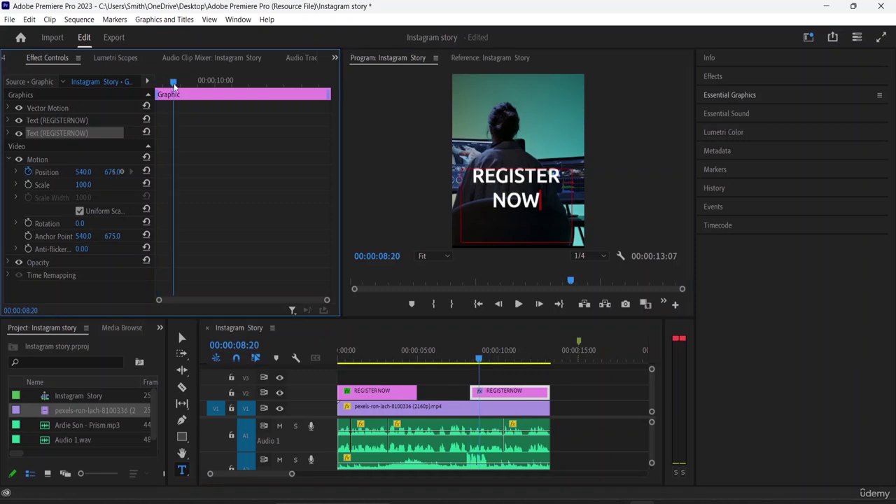
pyautogui.moveTo(177, 93); pyautogui.dragTo(174, 93)
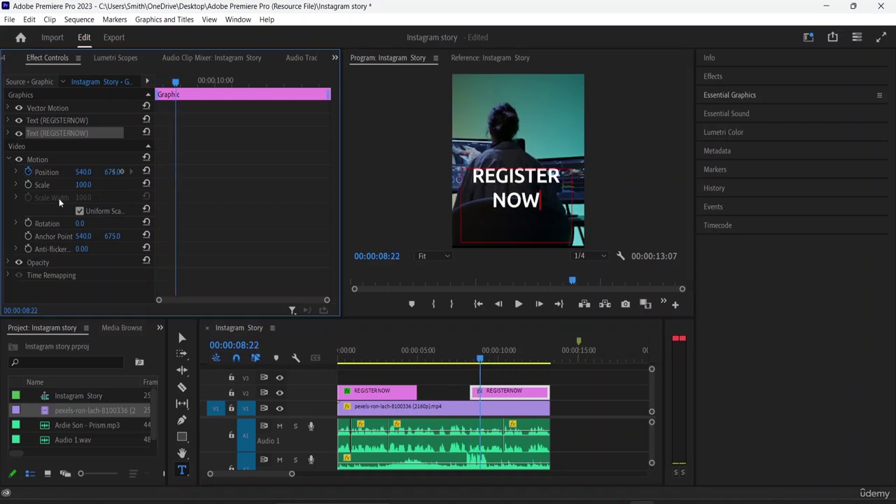
pyautogui.click(29, 172)
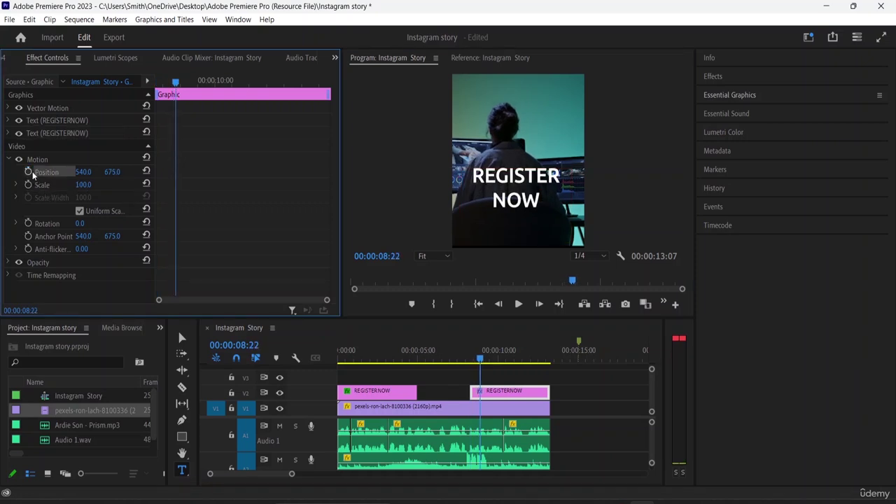
pyautogui.click(29, 172)
# Step: At 00:00:09:08, move the "REGISTER NOW" text box straight up until its text is above the frame
pyautogui.moveTo(176, 83); pyautogui.dragTo(191, 92)
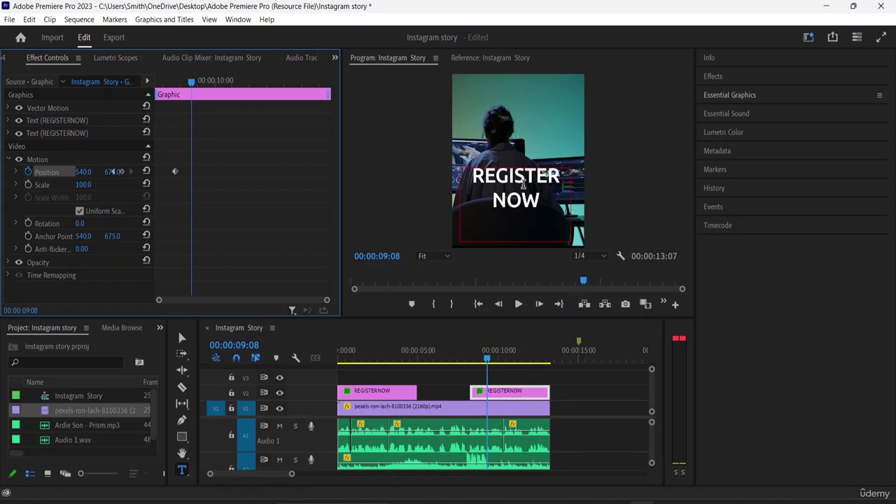
pyautogui.click(552, 204)
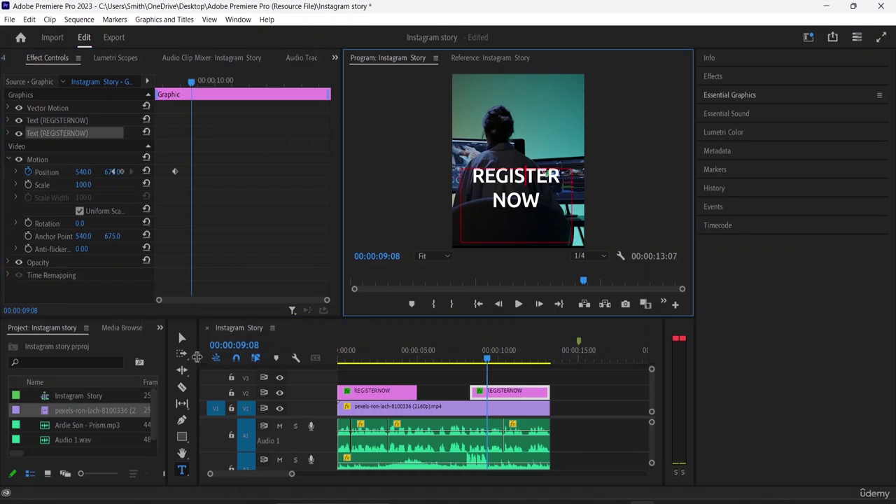
pyautogui.click(182, 337)
pyautogui.moveTo(556, 210); pyautogui.dragTo(557, 58)
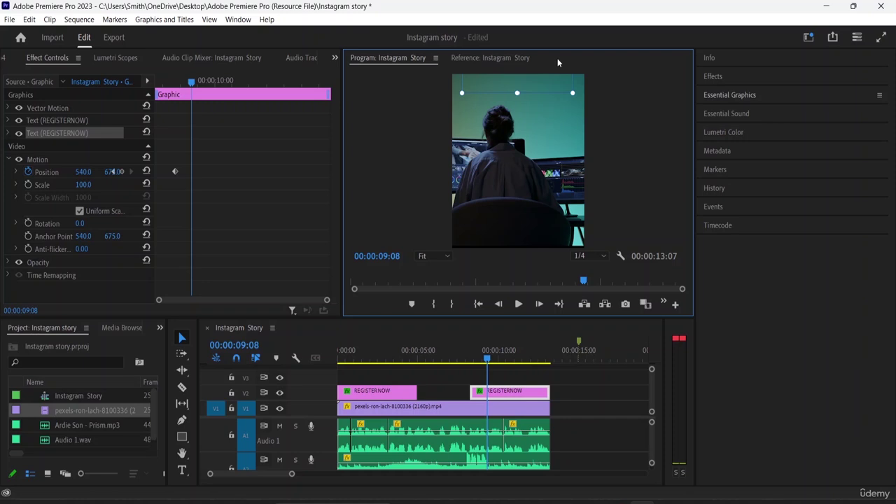
pyautogui.moveTo(557, 58); pyautogui.dragTo(552, 62)
pyautogui.moveTo(553, 62); pyautogui.dragTo(555, 59)
# Step: At 00:00:10:21, move the "REGISTER NOW" text box back down into the lower half of the frame
pyautogui.moveTo(171, 80); pyautogui.dragTo(243, 91)
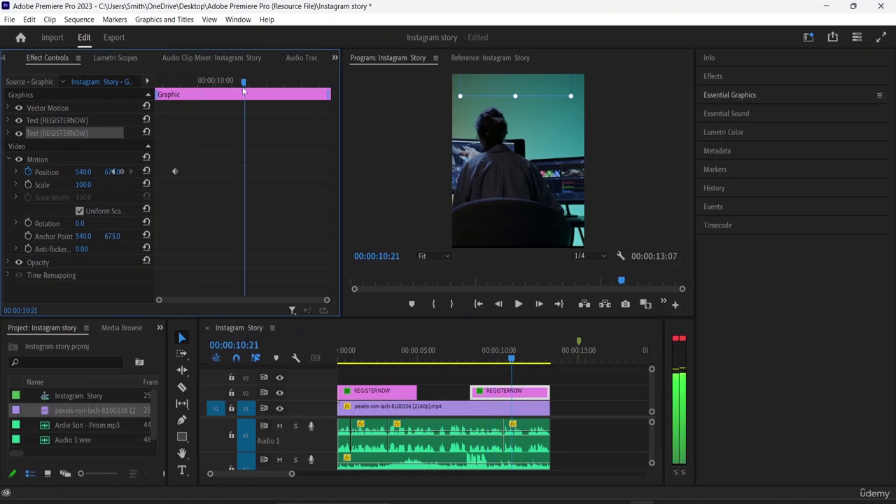
pyautogui.click(536, 103)
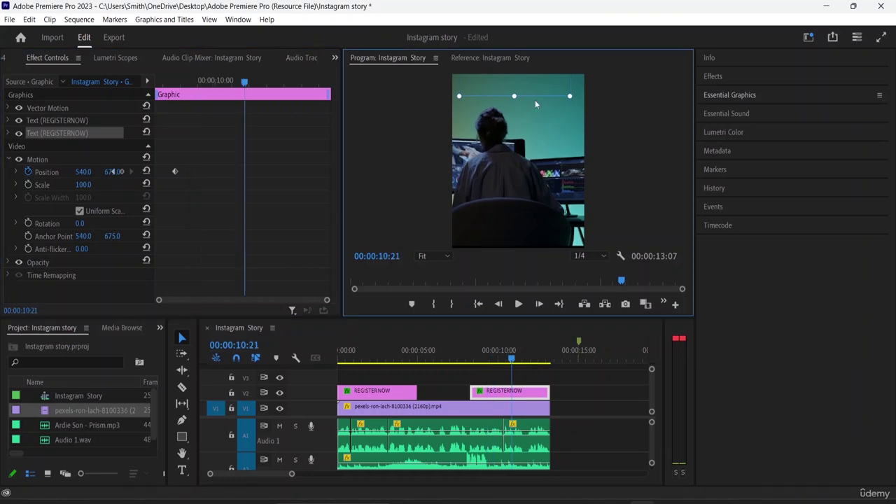
pyautogui.moveTo(535, 104); pyautogui.dragTo(538, 226)
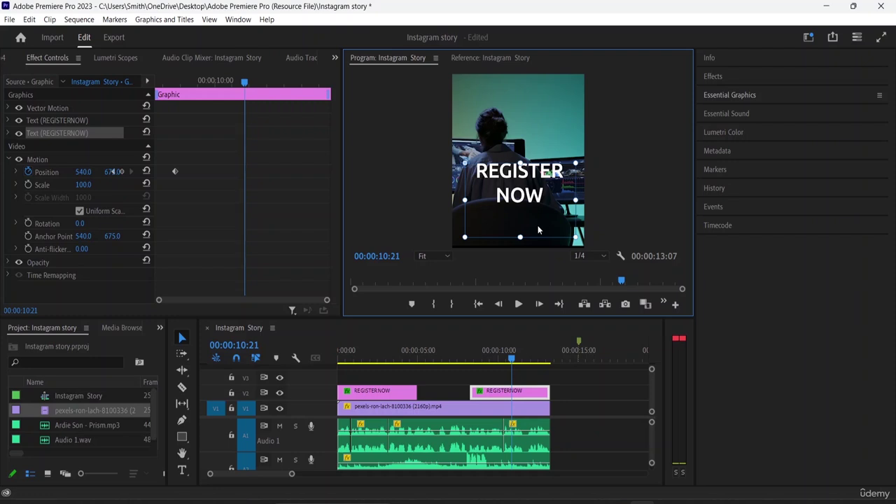
# Step: At 00:00:10:21, keyframe the "REGISTER NOW" title's vertical Position so it drops below the frame, and play the animation from 00:00:08:08
pyautogui.moveTo(537, 225); pyautogui.dragTo(535, 227)
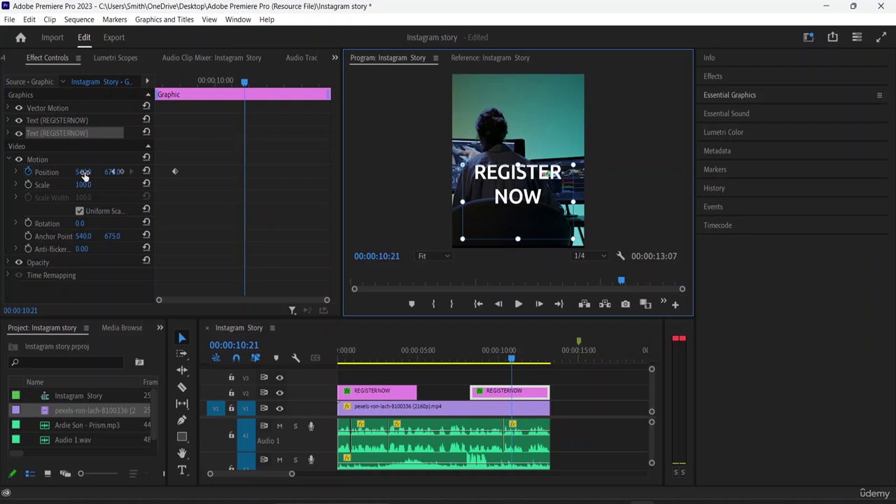
pyautogui.moveTo(113, 172); pyautogui.dragTo(101, 55)
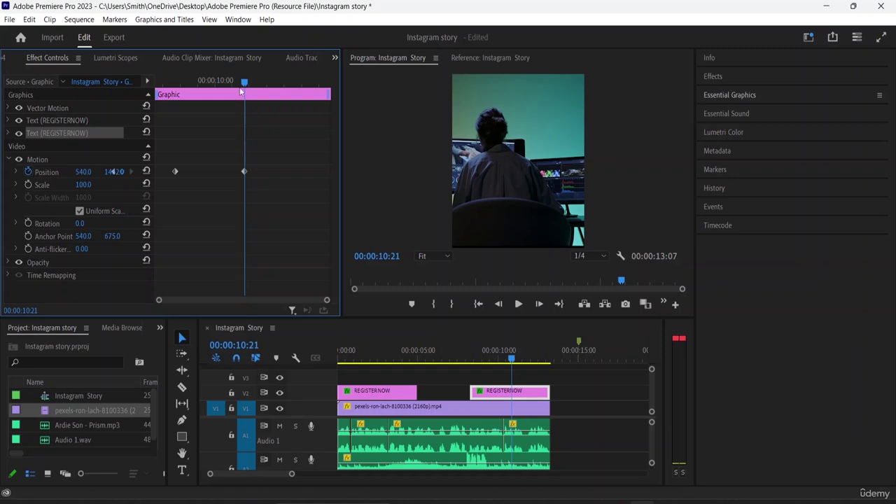
pyautogui.moveTo(240, 81); pyautogui.dragTo(141, 83)
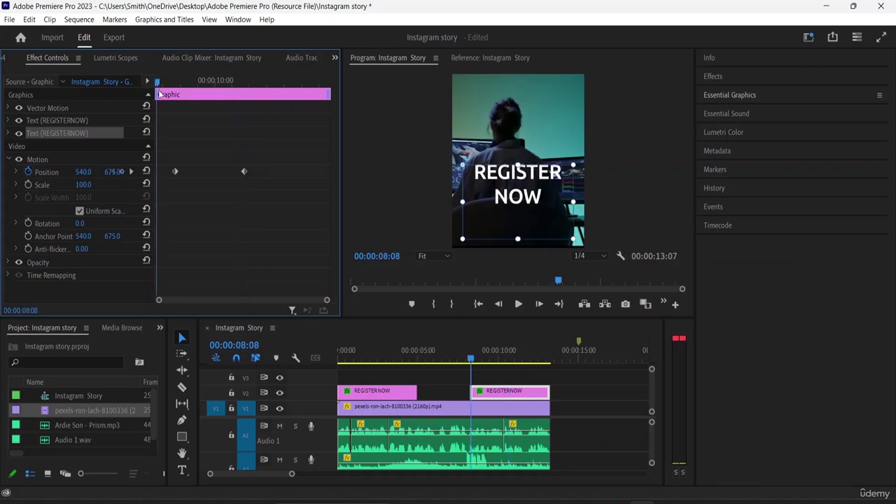
pyautogui.press('space')
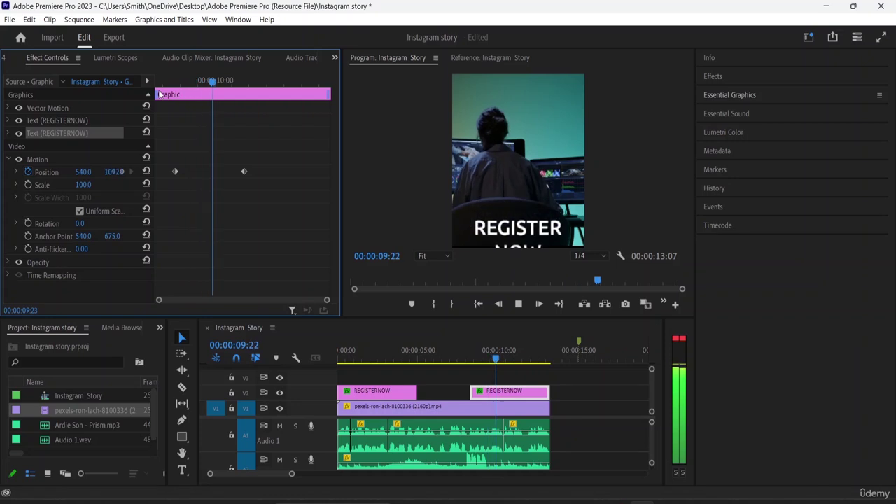
pyautogui.press('space')
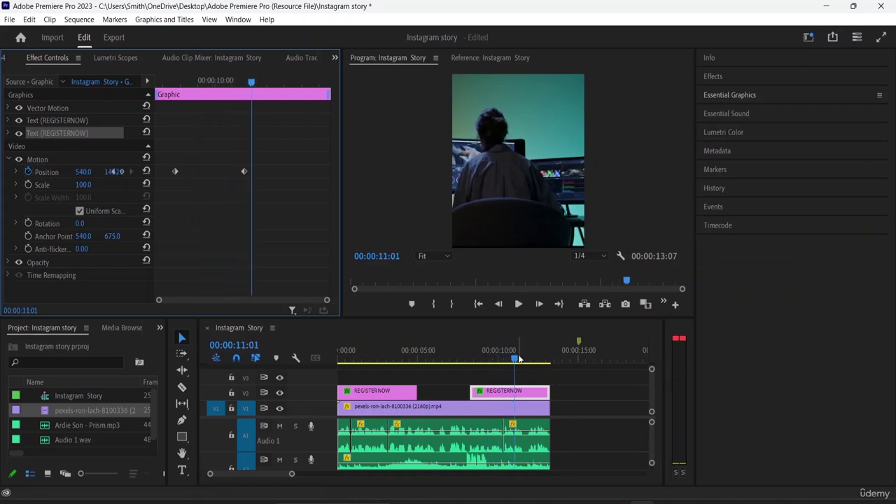
# Step: Play the whole sequence from the beginning to review both titles, the clip motion and the audio
pyautogui.moveTo(512, 362); pyautogui.dragTo(340, 365)
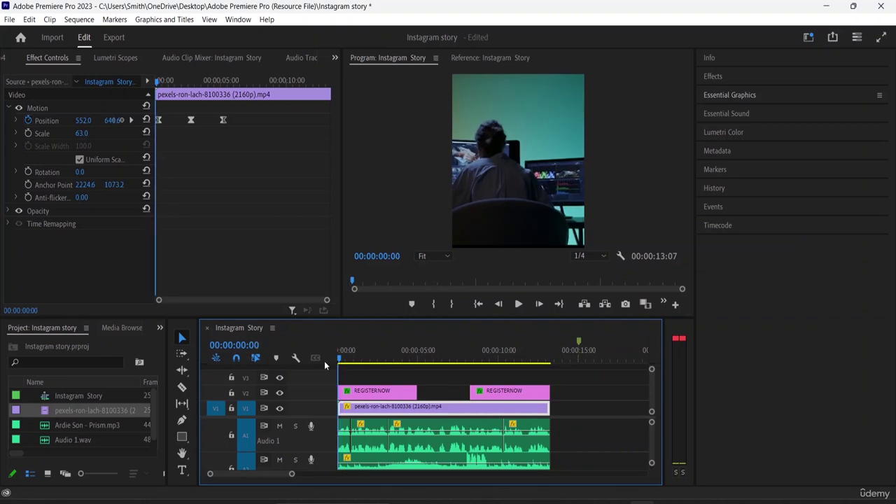
pyautogui.press('space')
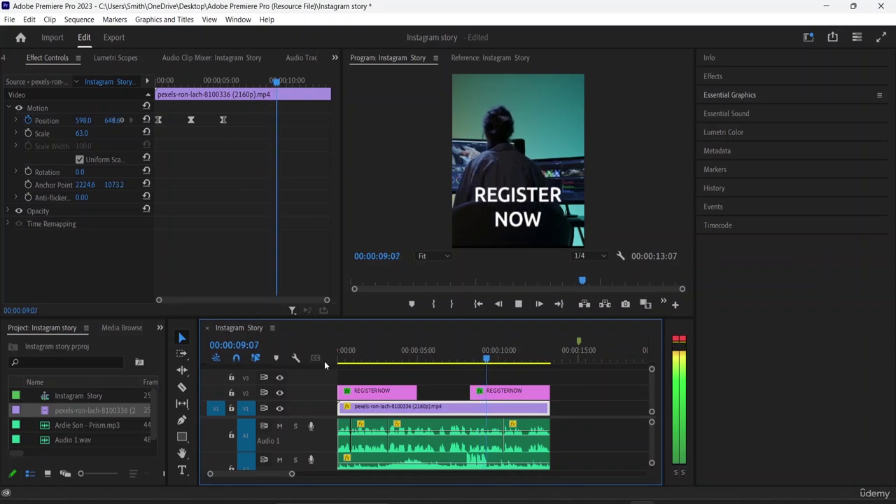
pyautogui.press('space')
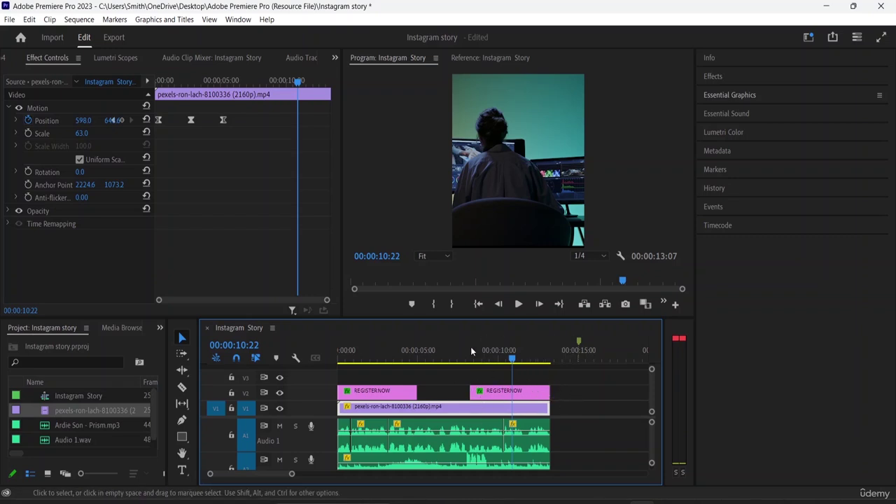
# Step: Apply Lumetri Color to the pexels-ron-lach clip with the Creative Intensity lowered to 53.8
pyautogui.click(732, 96)
pyautogui.click(731, 94)
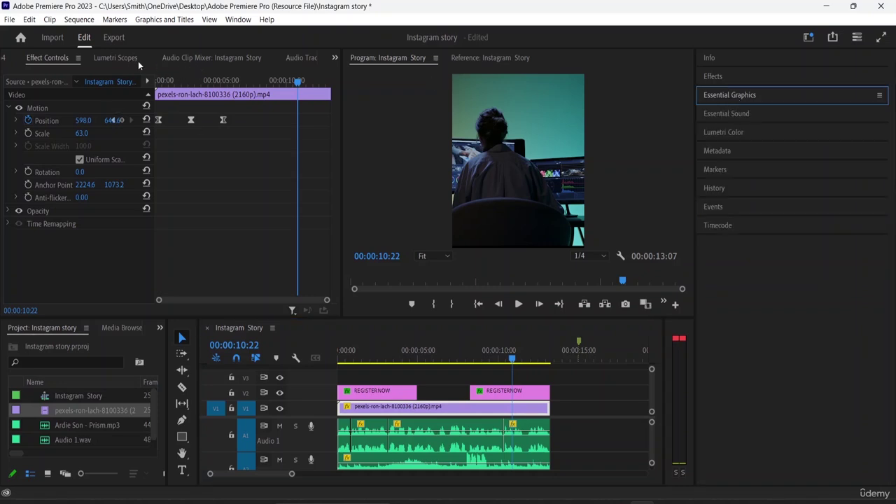
pyautogui.click(117, 59)
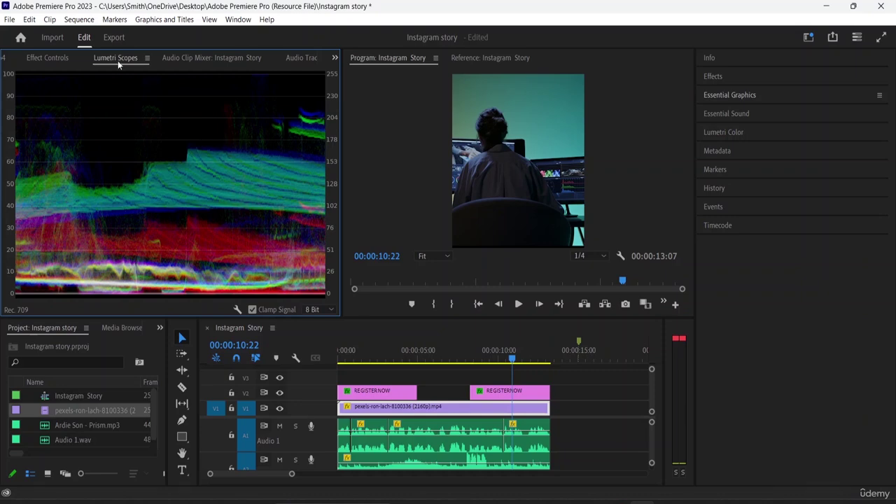
pyautogui.click(732, 132)
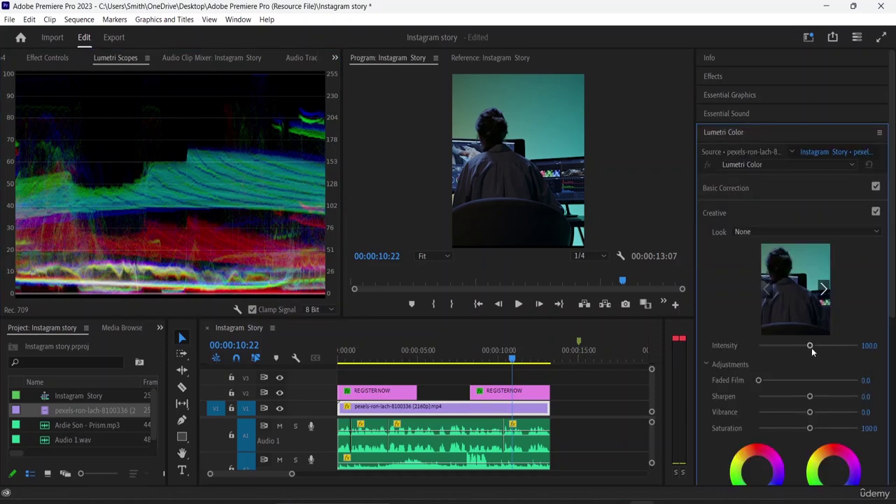
pyautogui.click(791, 345)
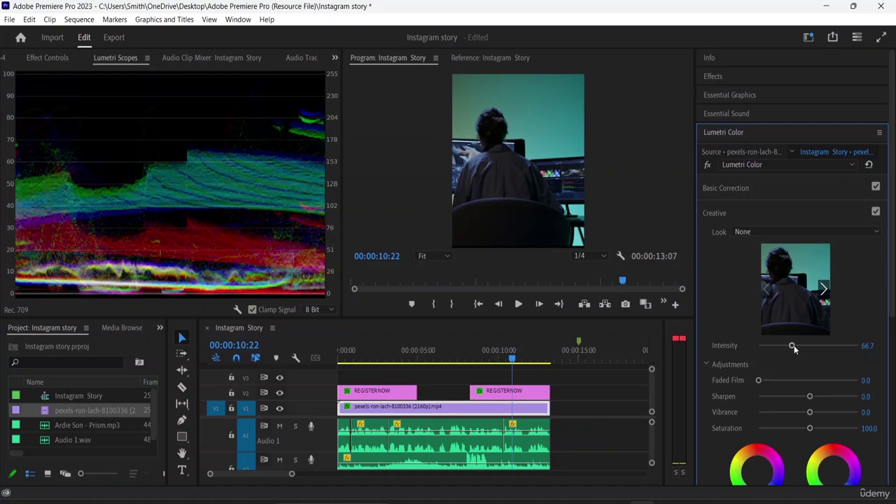
pyautogui.click(29, 56)
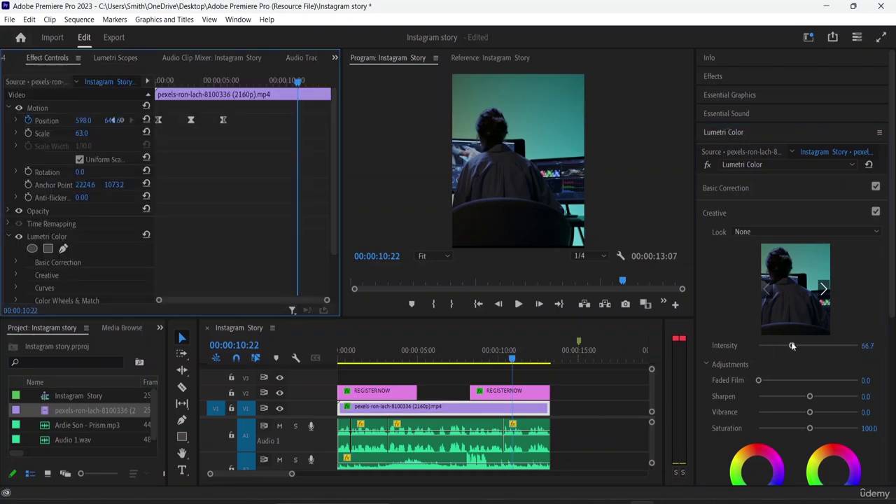
pyautogui.moveTo(791, 345)
pyautogui.mouseDown()
pyautogui.moveTo(833, 346)
pyautogui.moveTo(783, 345)
pyautogui.mouseUp()
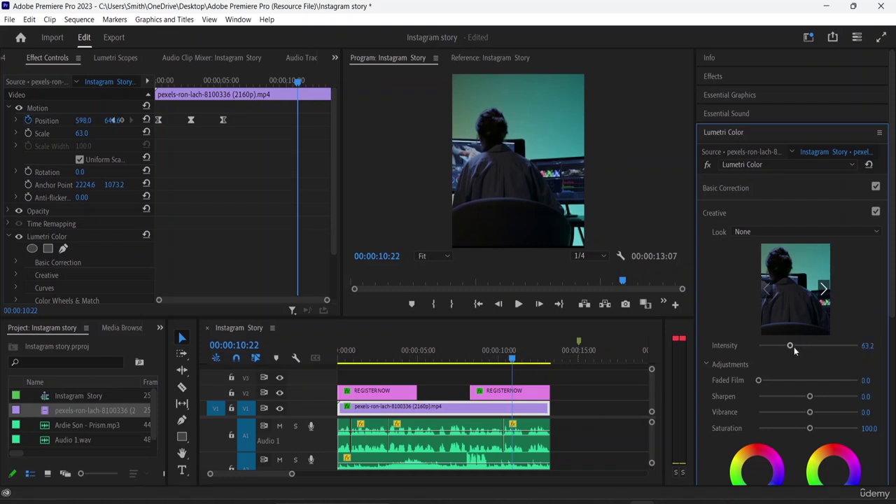
pyautogui.click(794, 346)
pyautogui.moveTo(795, 346); pyautogui.dragTo(786, 346)
# Step: Play the colour-adjusted sequence from the beginning and look through the clip's Lumetri Color sections
pyautogui.moveTo(495, 359); pyautogui.dragTo(331, 367)
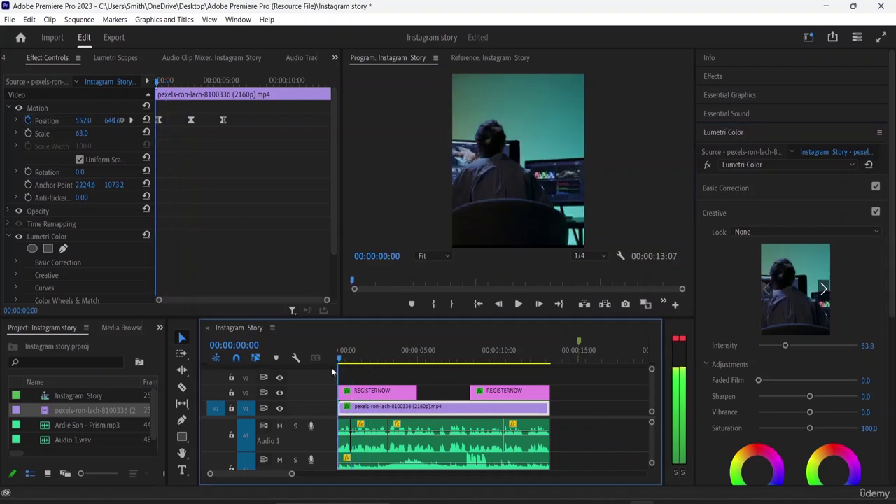
pyautogui.press('space')
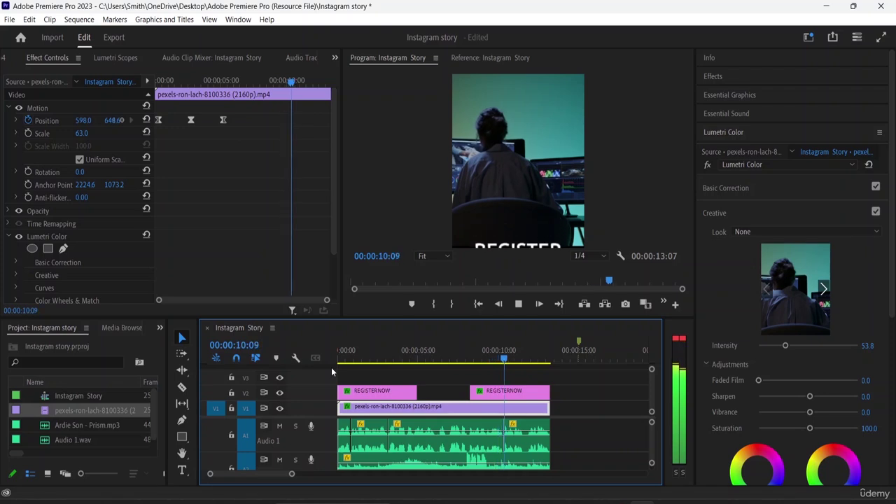
pyautogui.press('space')
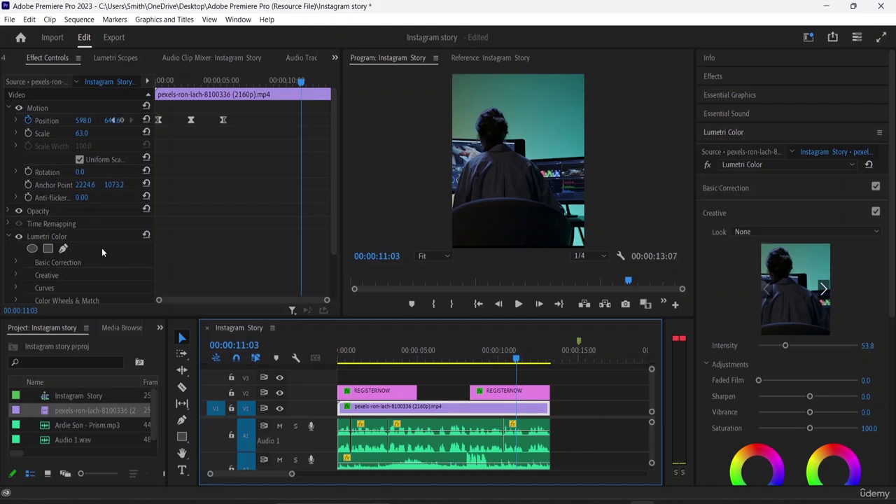
pyautogui.scroll(-2, 84, 259)
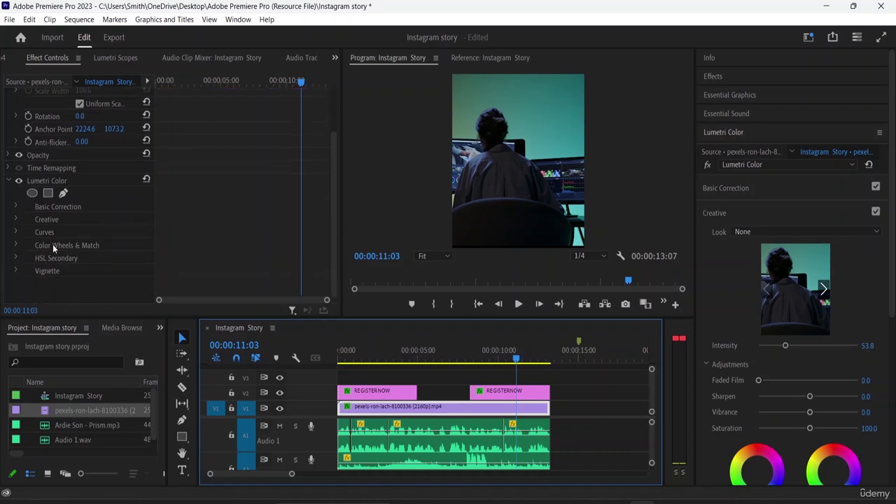
pyautogui.scroll(2, 75, 182)
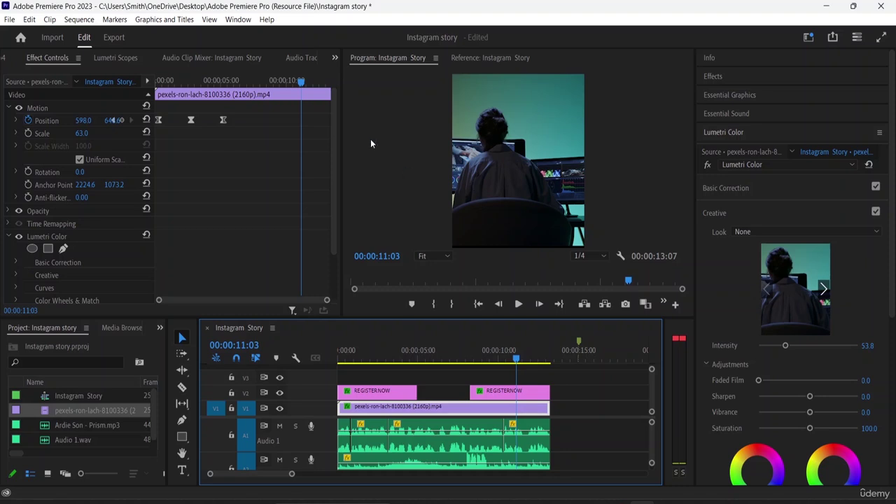
# Step: Open the export settings for the Instagram Story sequence and preview the output from the beginning
pyautogui.click(110, 37)
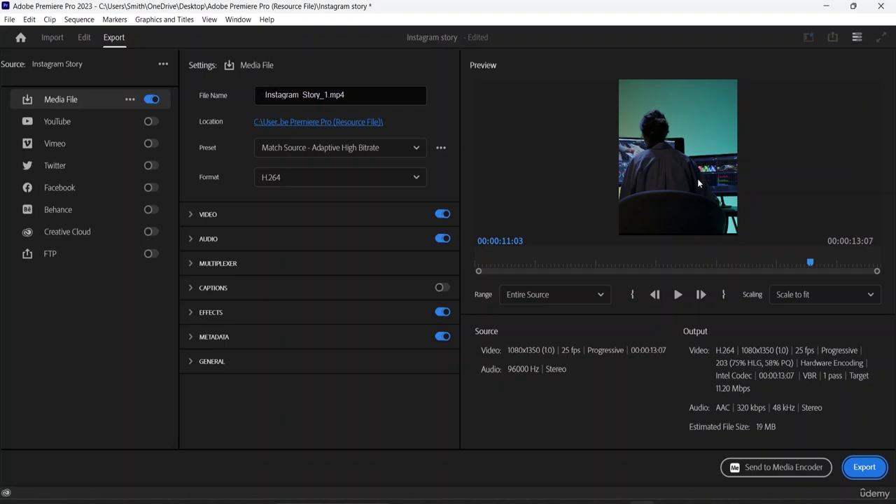
pyautogui.click(678, 295)
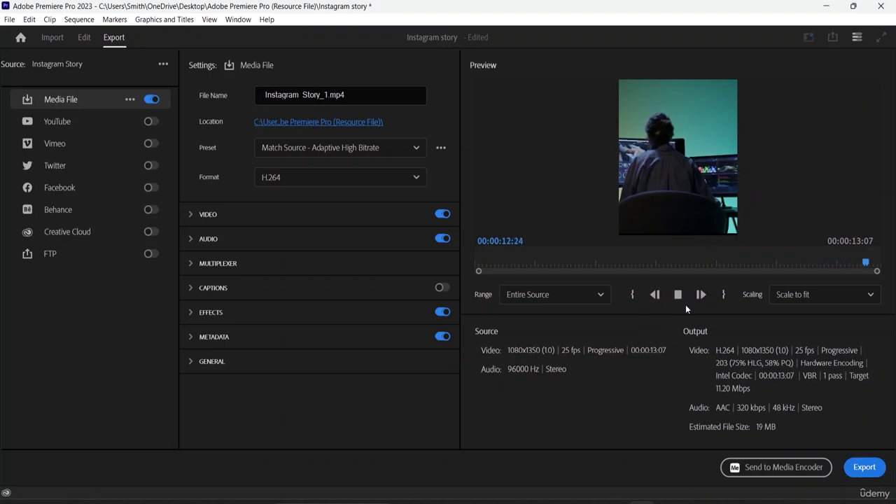
pyautogui.moveTo(873, 263); pyautogui.dragTo(442, 263)
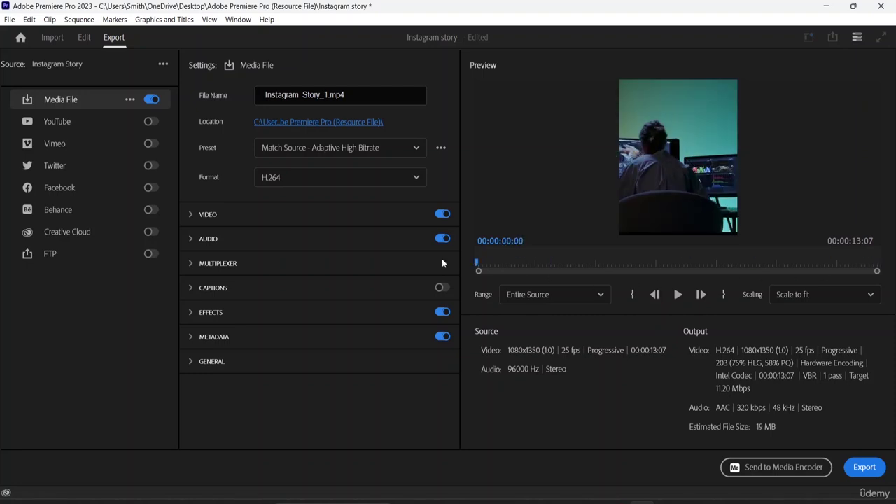
pyautogui.click(677, 295)
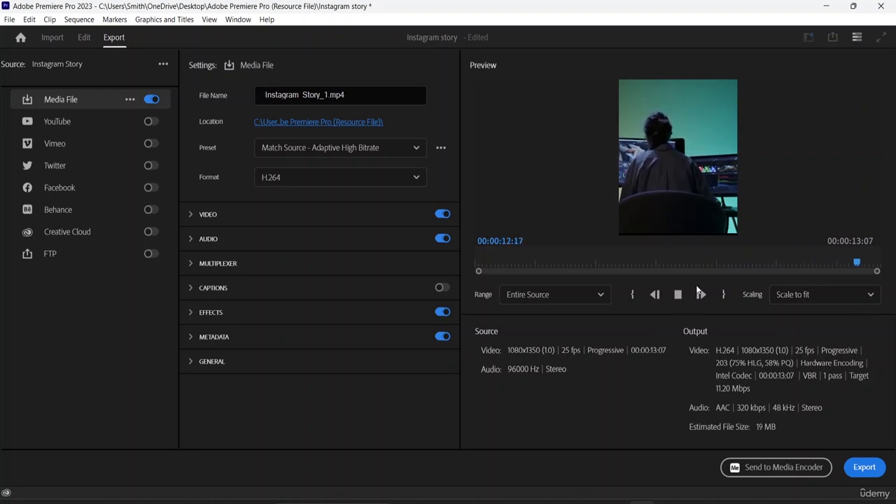
# Step: Export the entire source as the H.264 file Instagram Story_1.mp4 with the Match Source - Adaptive High Bitrate preset
pyautogui.click(591, 290)
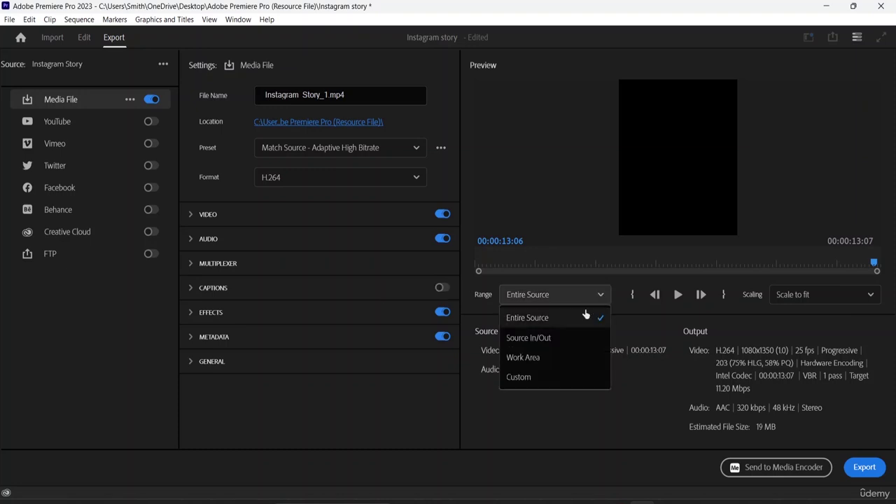
pyautogui.click(531, 317)
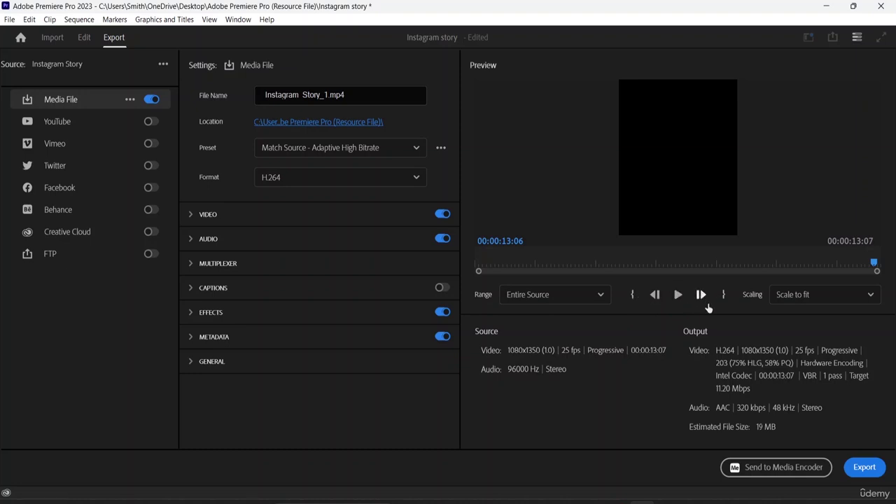
pyautogui.click(866, 468)
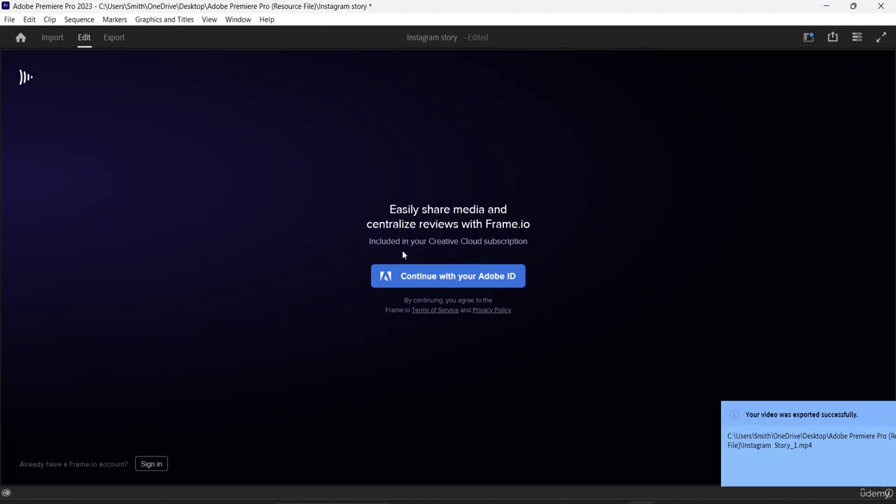
# Step: Open the export notification's event details, read them, and close them
pyautogui.click(789, 462)
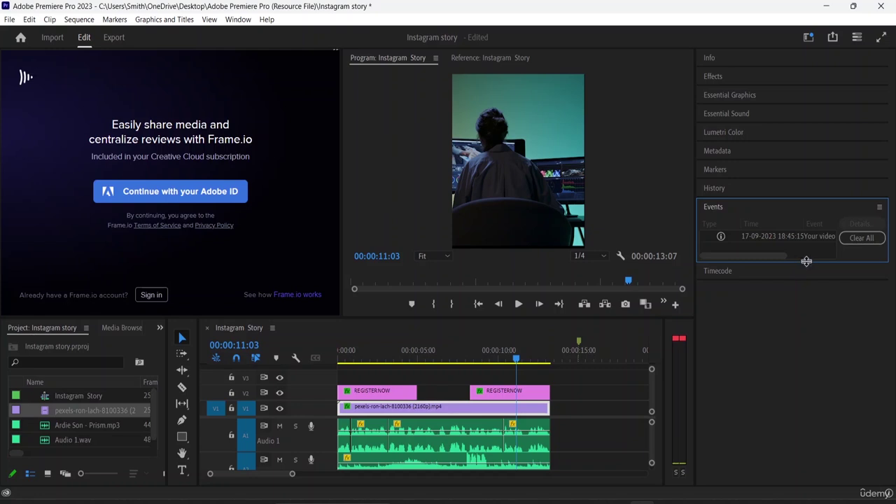
pyautogui.moveTo(805, 261); pyautogui.dragTo(818, 460)
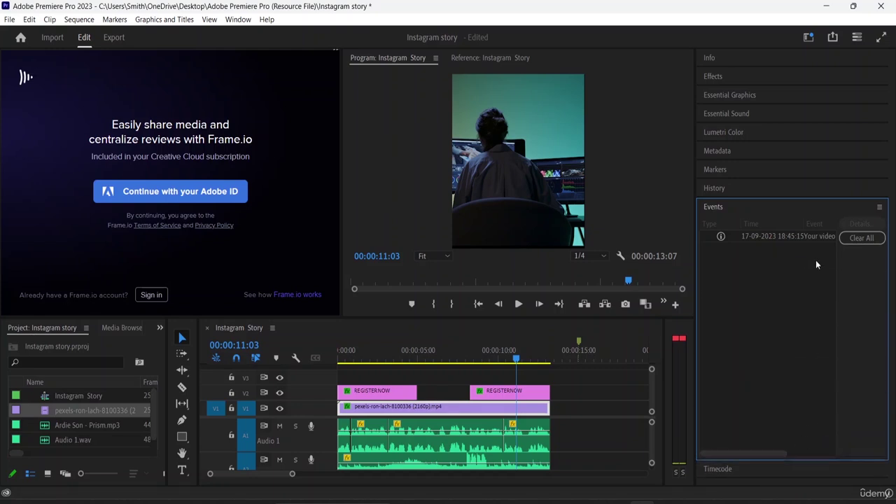
pyautogui.click(788, 237)
pyautogui.click(840, 223)
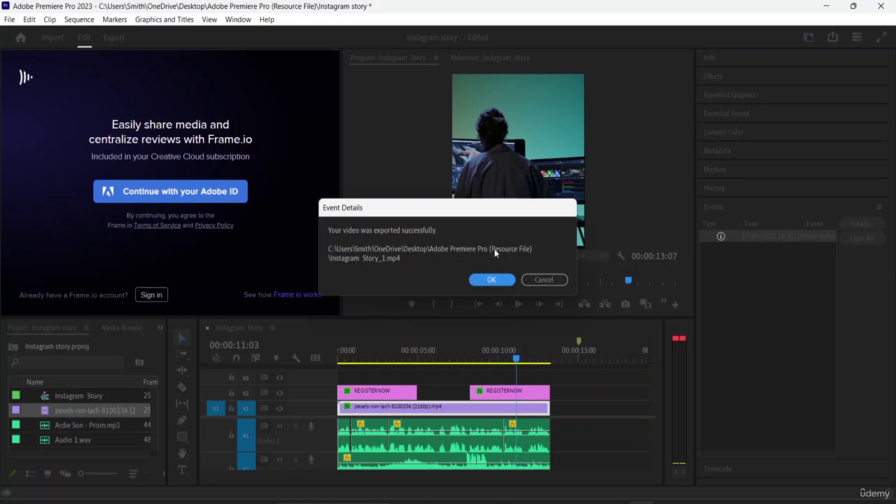
pyautogui.click(498, 280)
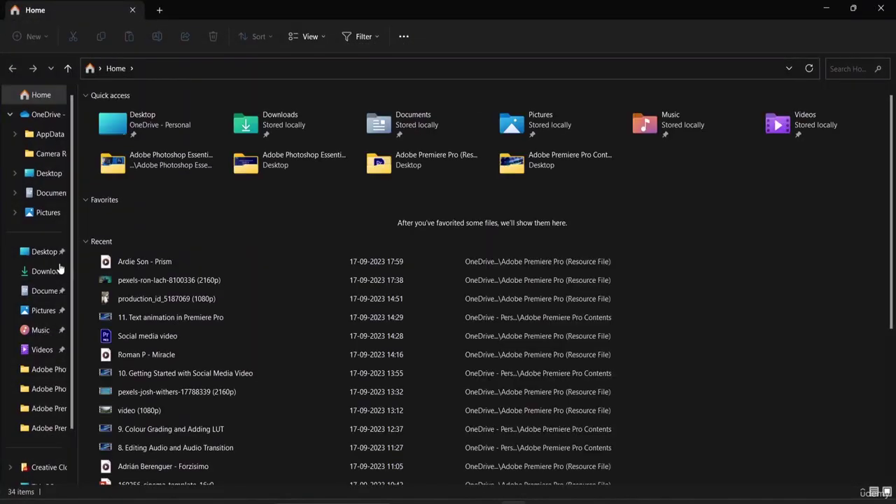
# Step: Switch to File Explorer and open the Adobe Premiere Pro (Resource File) folder to locate the exported Instagram Story_1 video
pyautogui.click(56, 409)
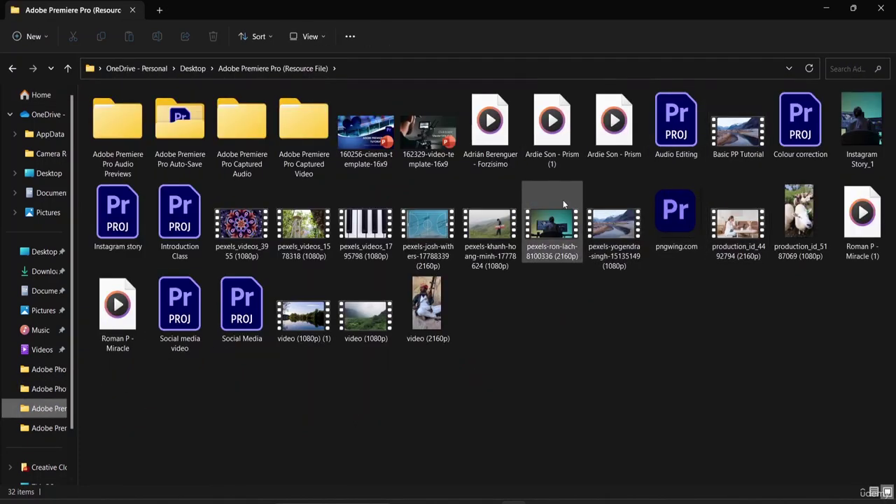